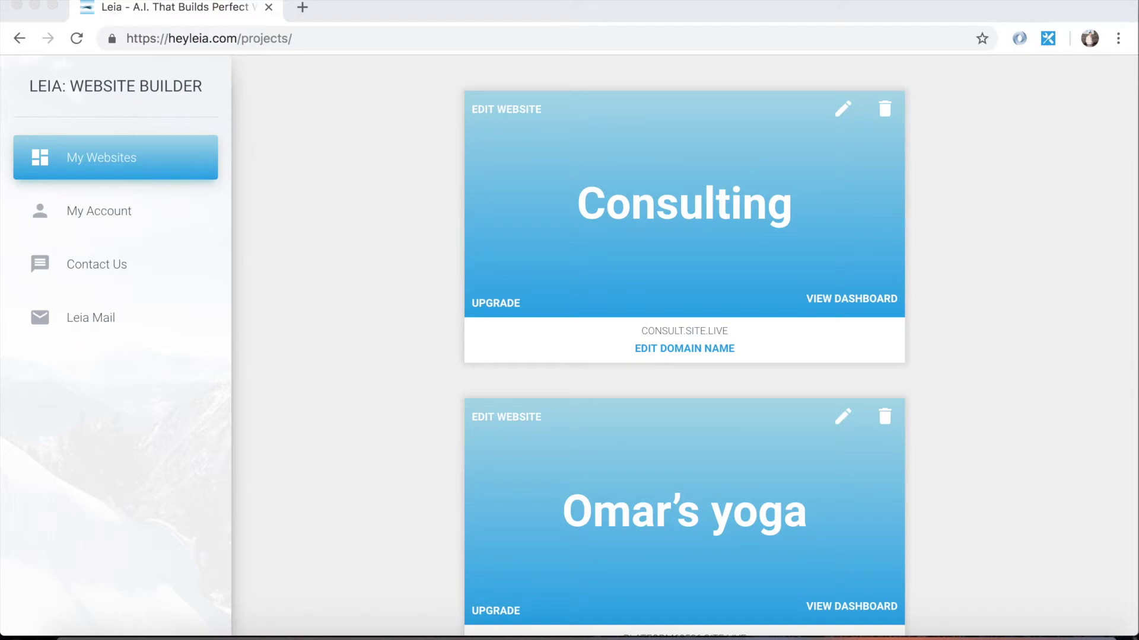
Bring up the Consulting site's upgrade plans and scroll to Pro $6.99/month and Business $9.99/month prices
{"action": "left_click", "coordinate": [504, 306]}
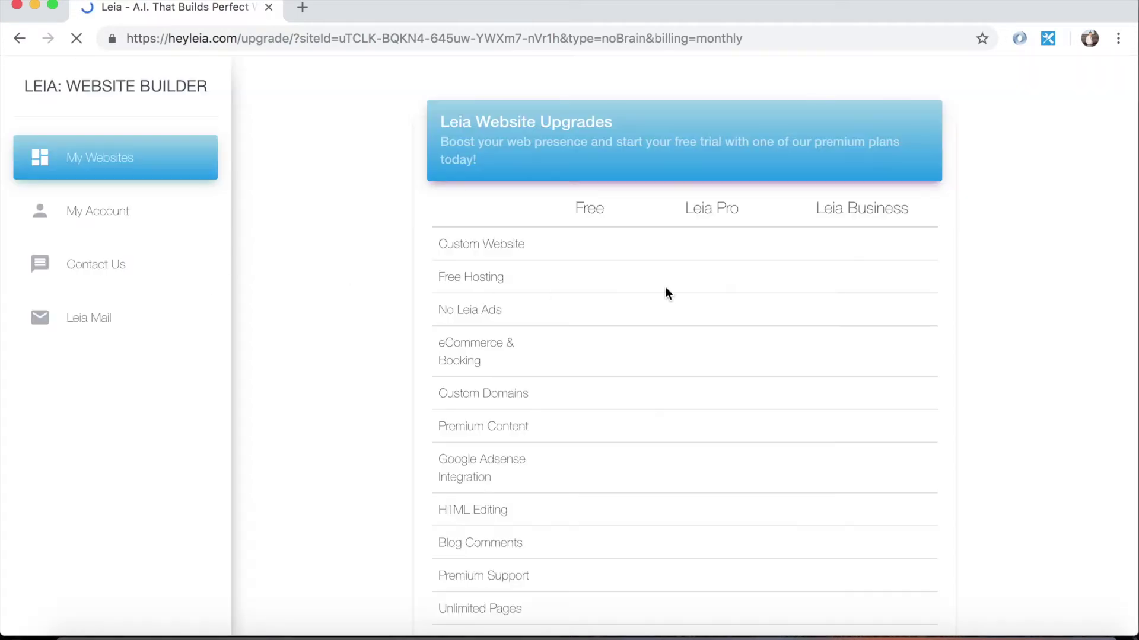
{"action": "scroll", "coordinate": [332, 308], "scroll_direction": "down", "scroll_amount": 2}
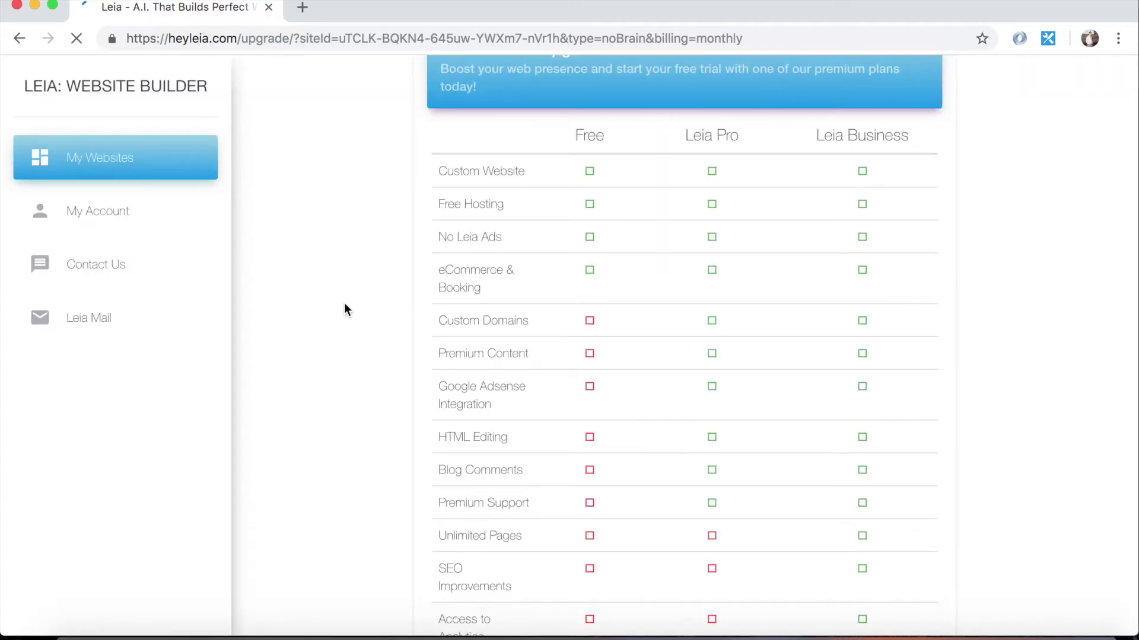
{"action": "scroll", "coordinate": [344, 304], "scroll_direction": "down", "scroll_amount": 3}
{"action": "scroll", "coordinate": [344, 303], "scroll_direction": "up", "scroll_amount": 3}
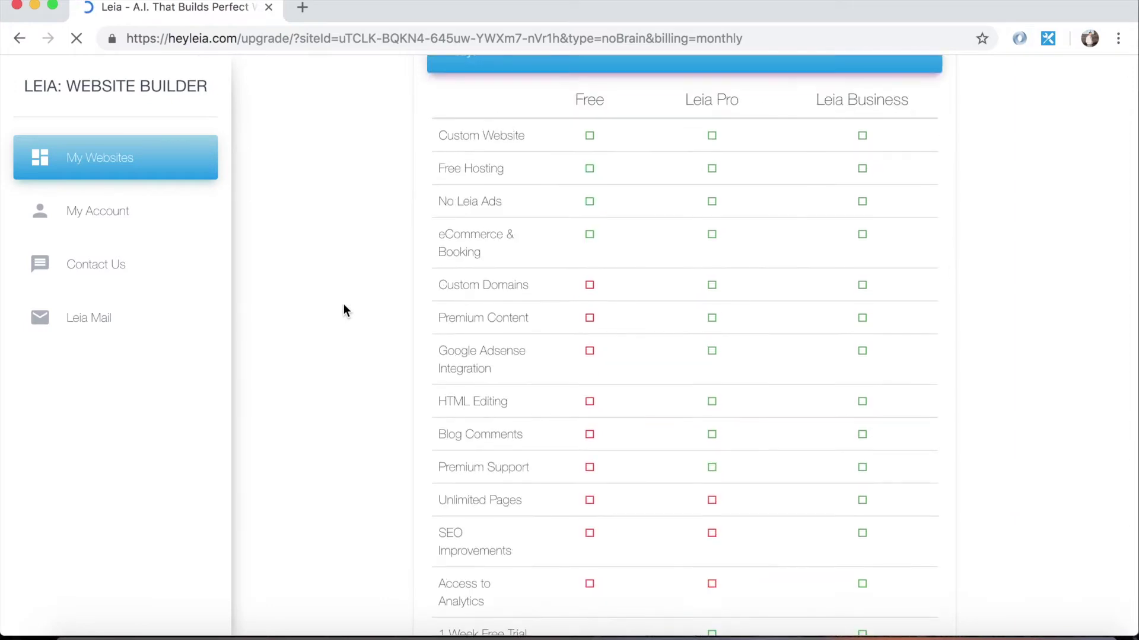
{"action": "scroll", "coordinate": [344, 303], "scroll_direction": "down", "scroll_amount": 3}
{"action": "scroll", "coordinate": [344, 303], "scroll_direction": "up", "scroll_amount": 2}
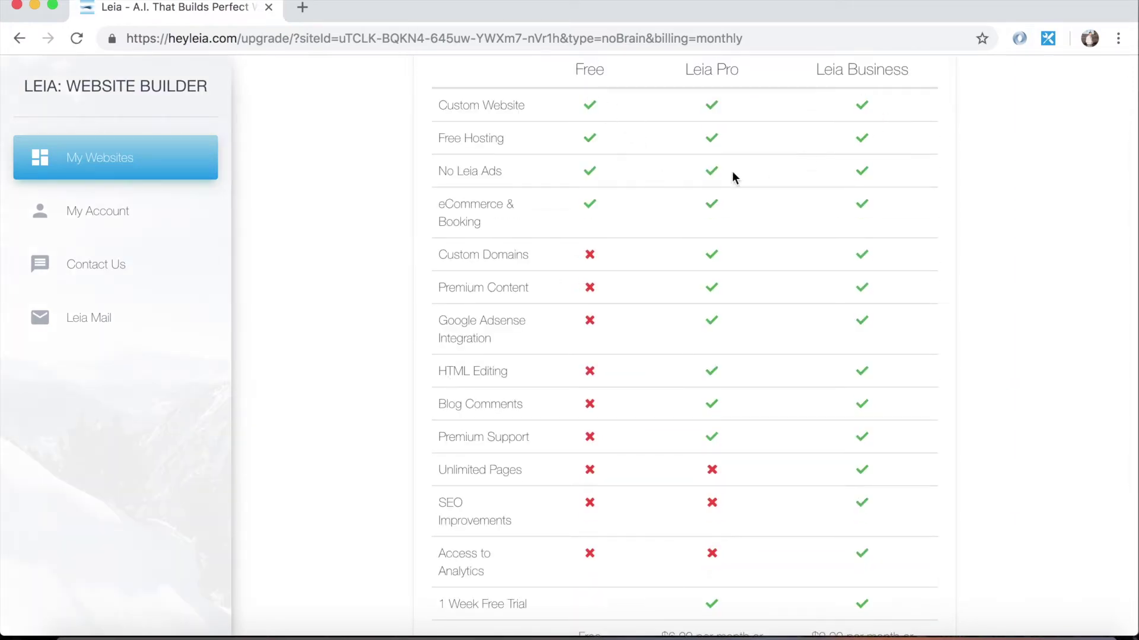
{"action": "scroll", "coordinate": [615, 238], "scroll_direction": "down", "scroll_amount": 2}
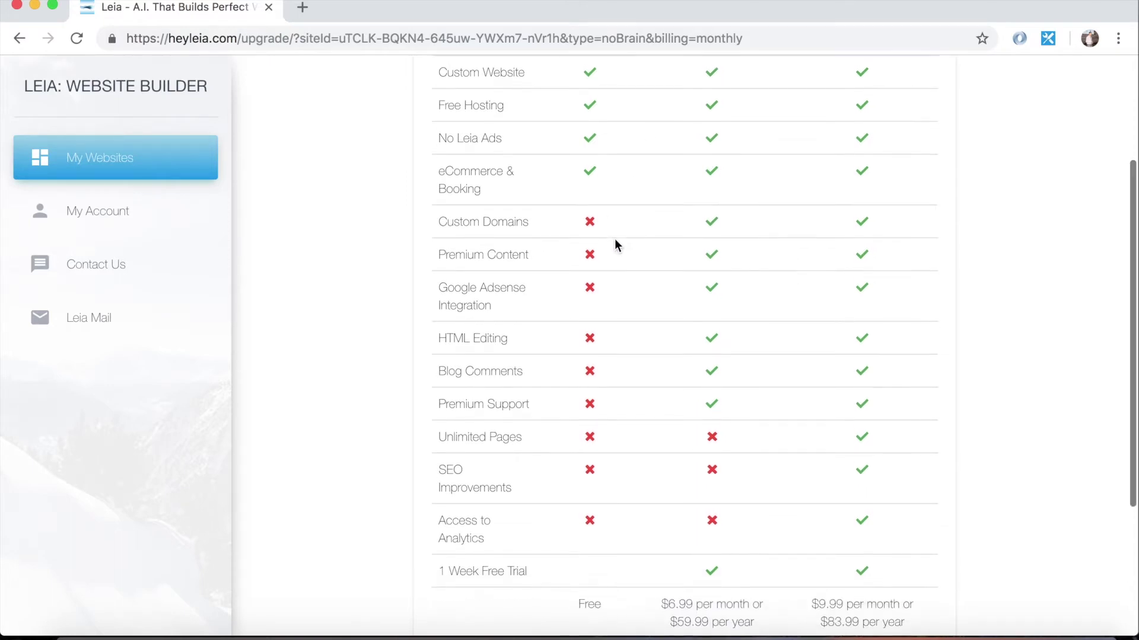
{"action": "scroll", "coordinate": [615, 238], "scroll_direction": "up", "scroll_amount": 2}
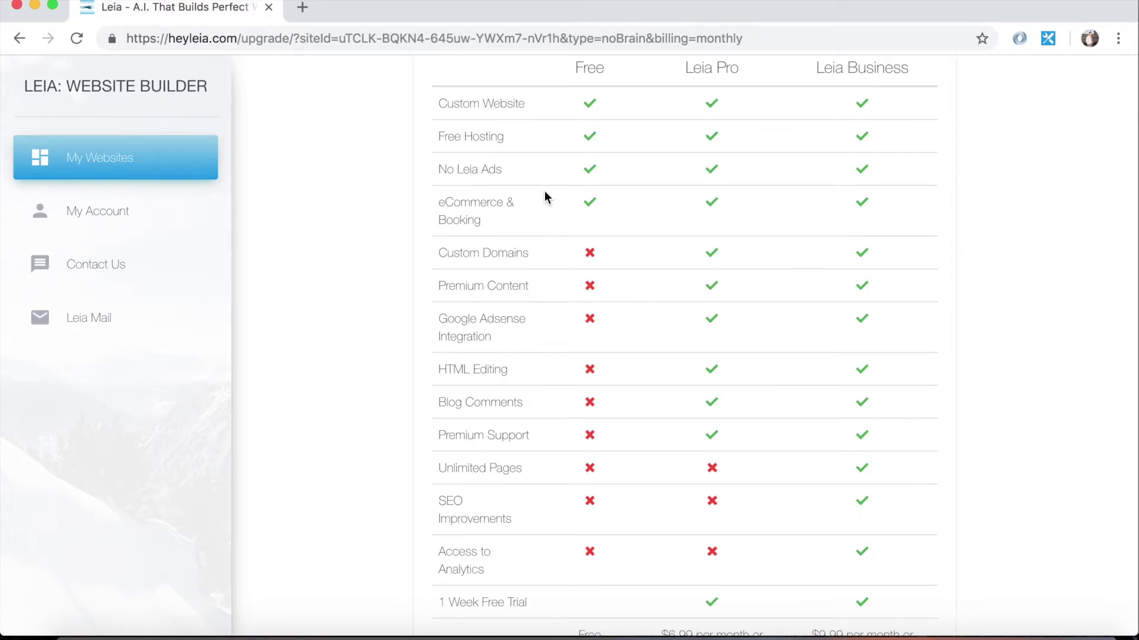
{"action": "scroll", "coordinate": [444, 148], "scroll_direction": "down", "scroll_amount": 1}
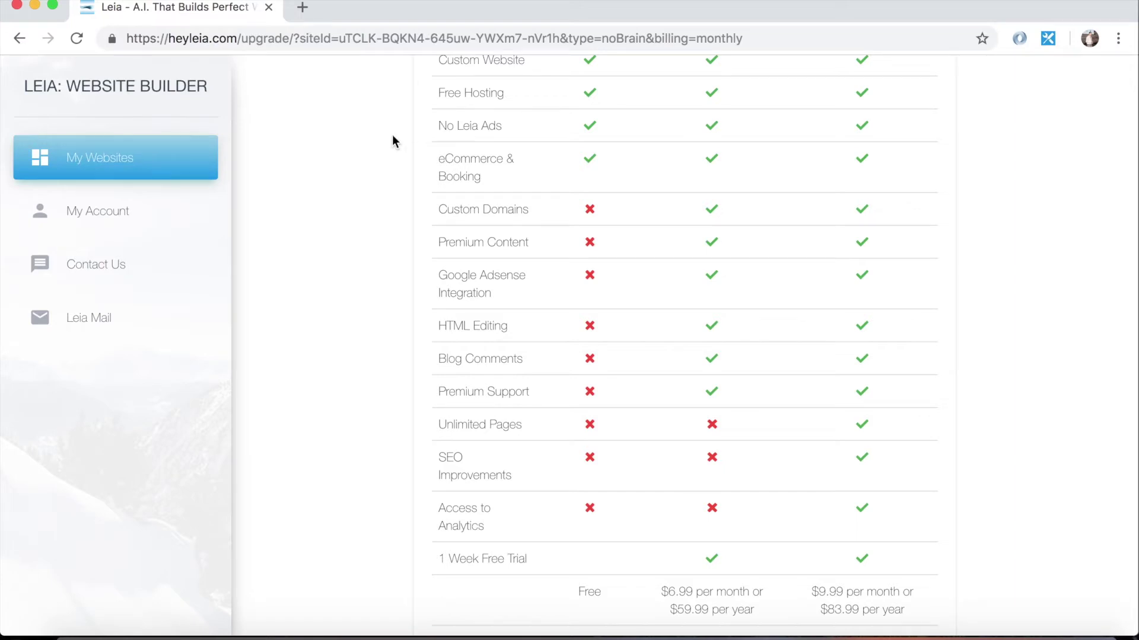
{"action": "scroll", "coordinate": [395, 140], "scroll_direction": "down", "scroll_amount": 1}
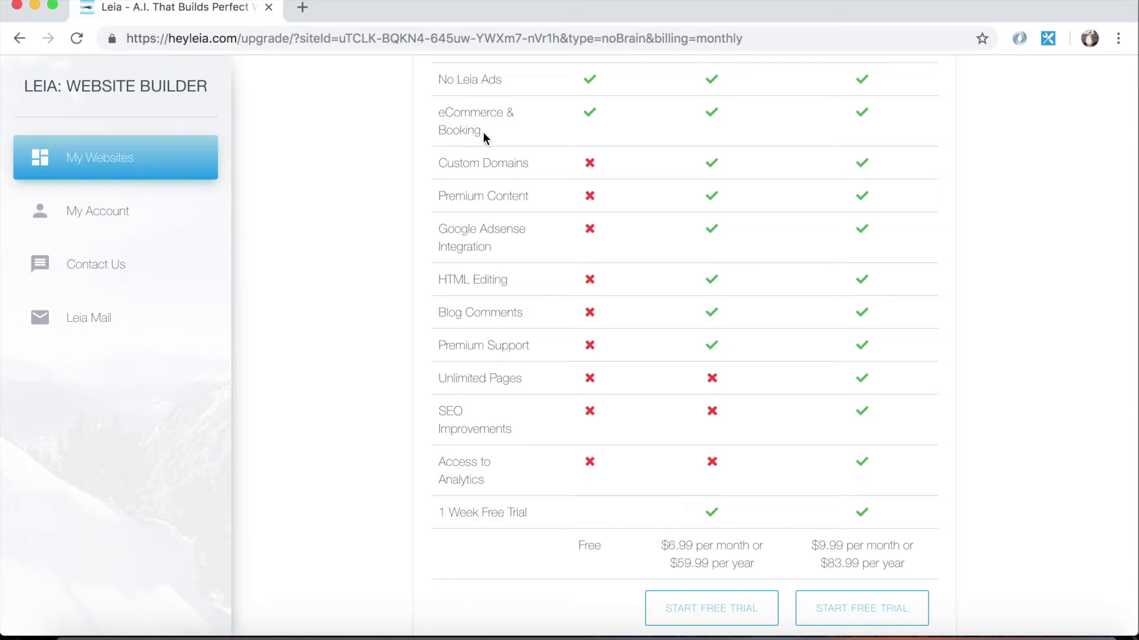
{"action": "scroll", "coordinate": [371, 165], "scroll_direction": "down", "scroll_amount": 1}
{"action": "scroll", "coordinate": [370, 166], "scroll_direction": "down", "scroll_amount": 1}
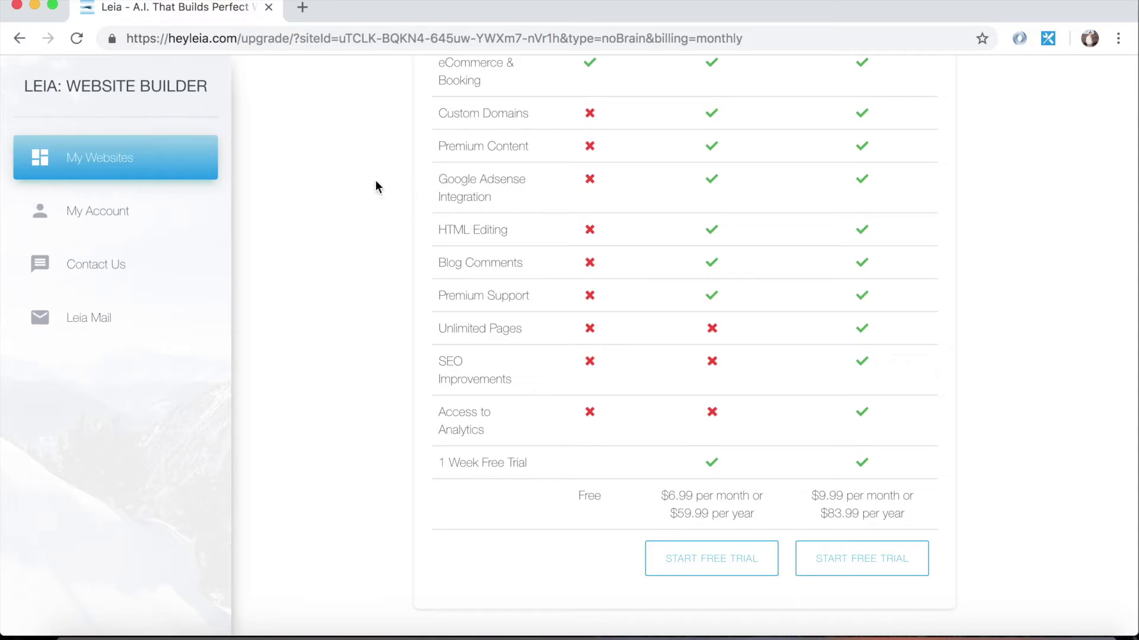
{"action": "scroll", "coordinate": [371, 243], "scroll_direction": "down", "scroll_amount": 1}
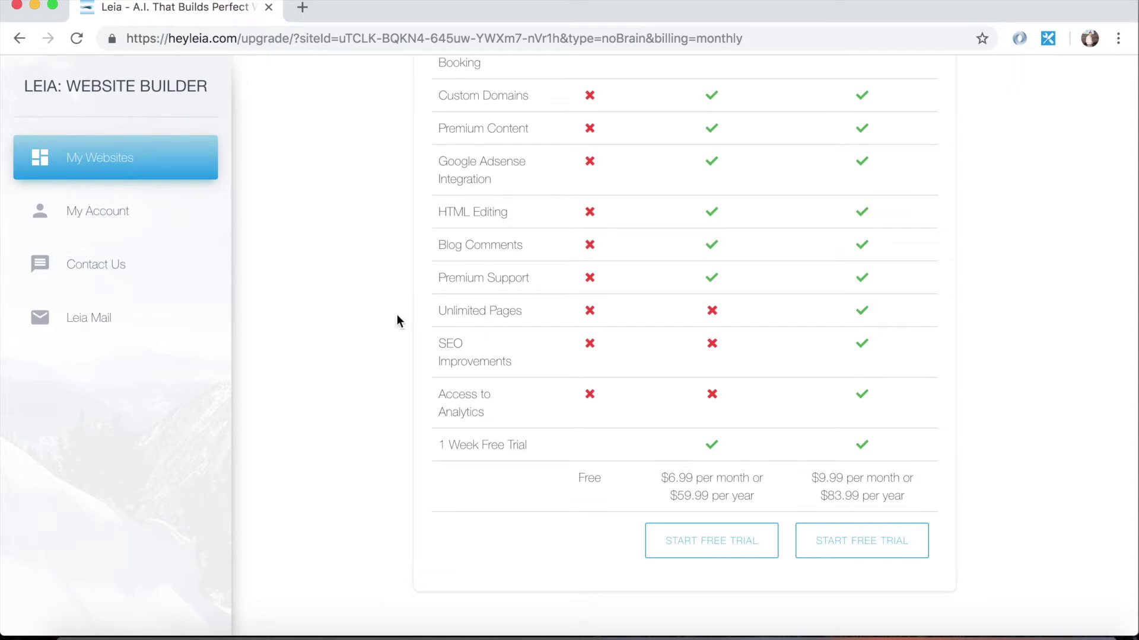
{"action": "scroll", "coordinate": [397, 320], "scroll_direction": "down", "scroll_amount": 3}
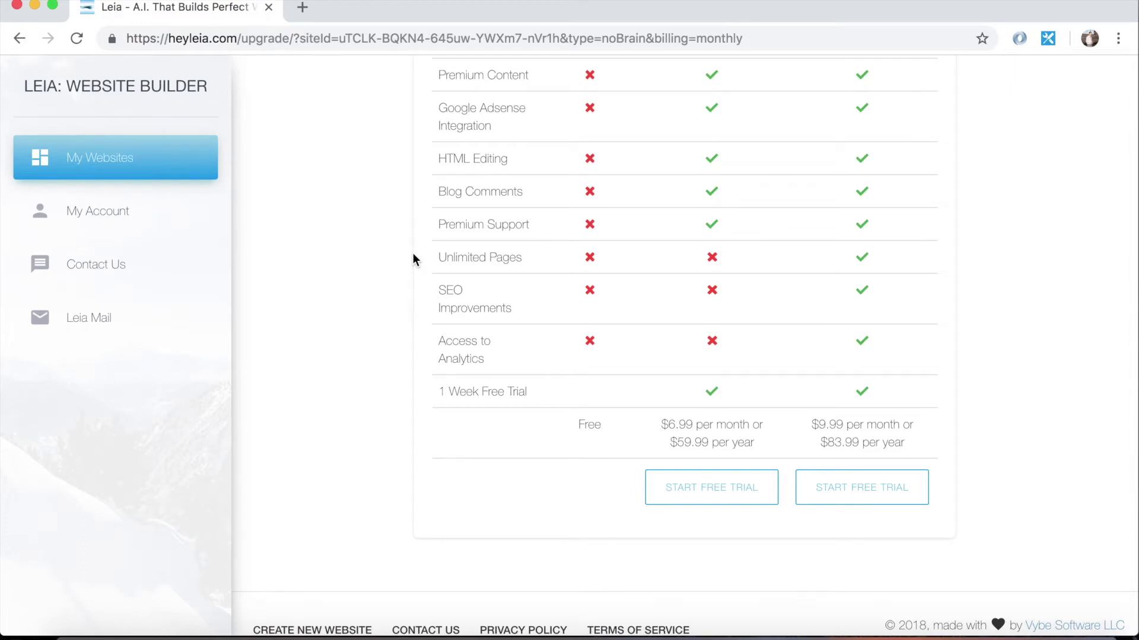
{"action": "scroll", "coordinate": [413, 253], "scroll_direction": "down", "scroll_amount": 1}
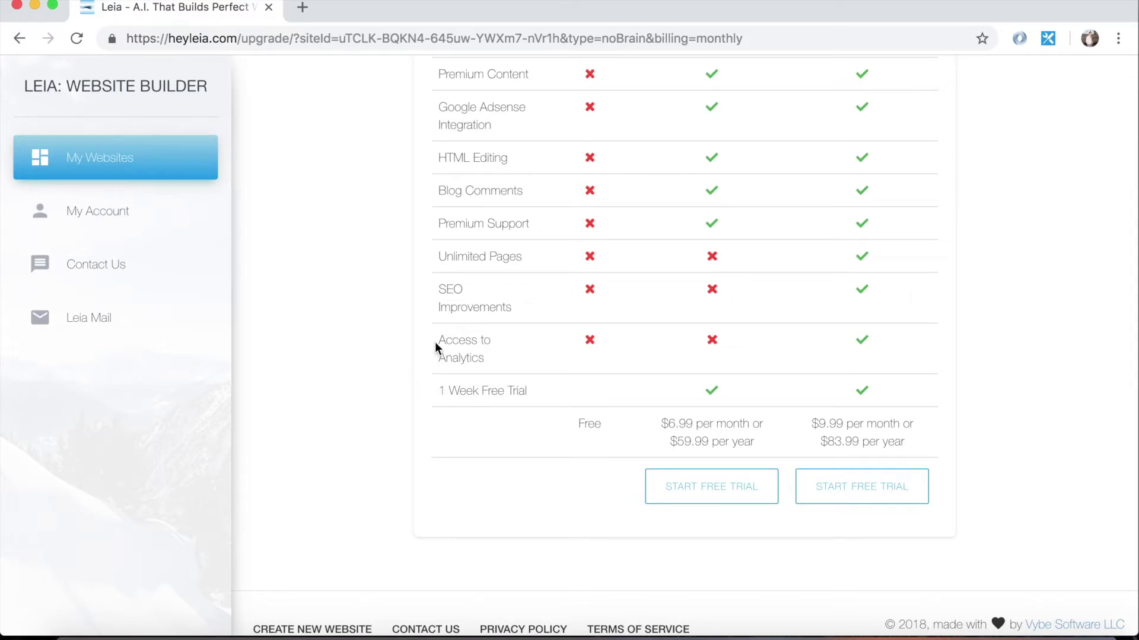
{"action": "scroll", "coordinate": [781, 273], "scroll_direction": "up", "scroll_amount": 5}
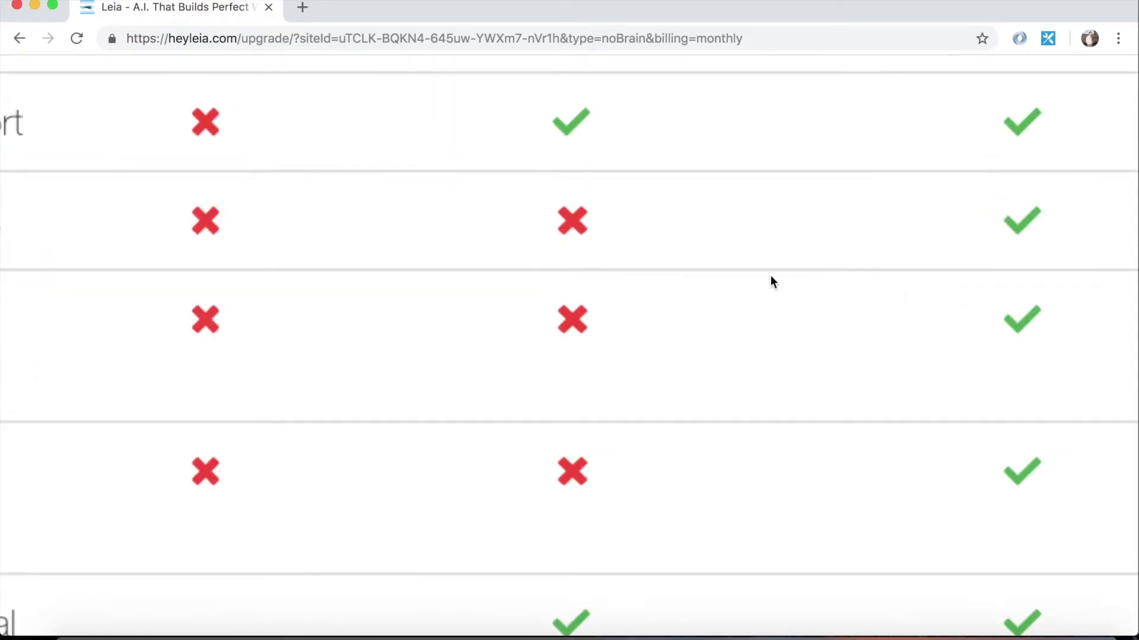
{"action": "scroll", "coordinate": [770, 275], "scroll_direction": "down", "scroll_amount": 5}
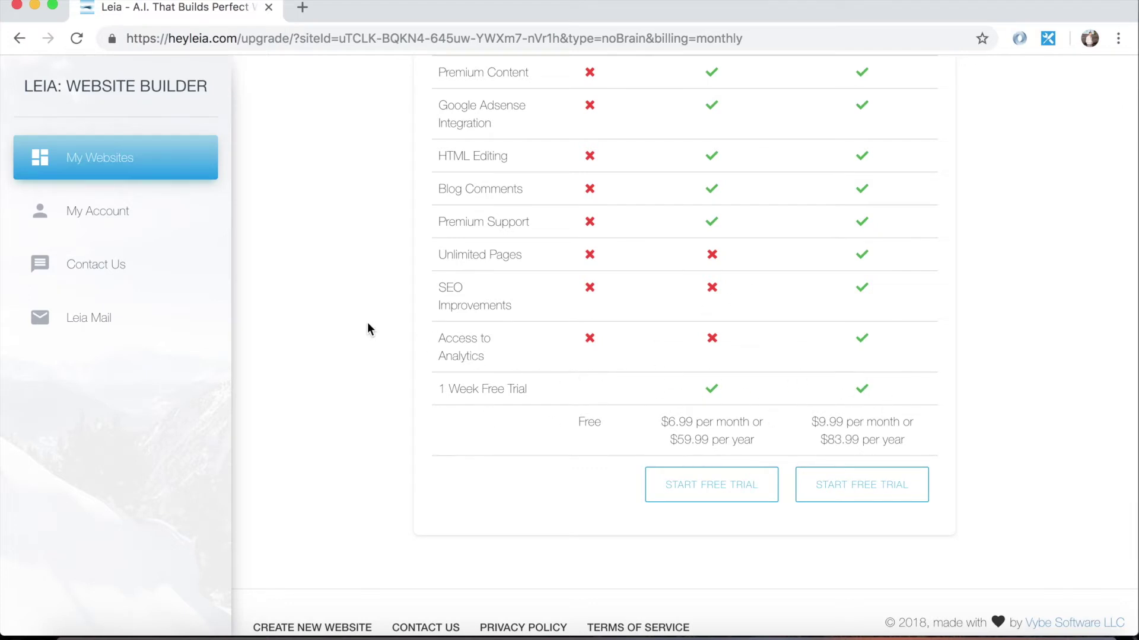
{"action": "scroll", "coordinate": [361, 308], "scroll_direction": "up", "scroll_amount": 10}
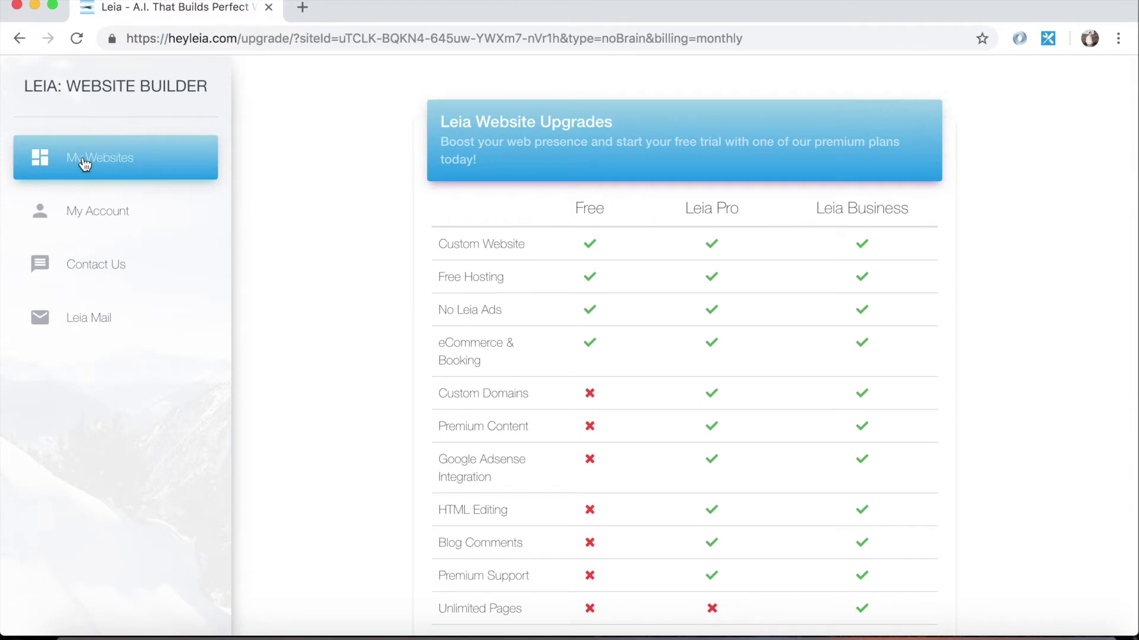
{"action": "left_click", "coordinate": [83, 159]}
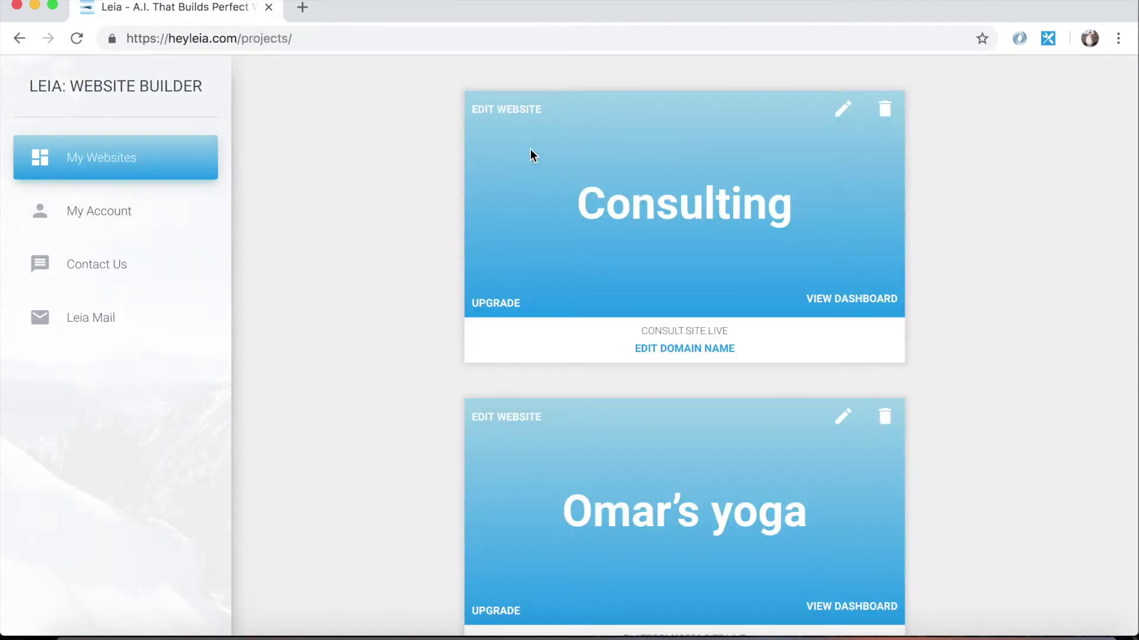
Open the Consulting site in the editor and scroll the Toolbox down to Custom Content
{"action": "left_click", "coordinate": [518, 110]}
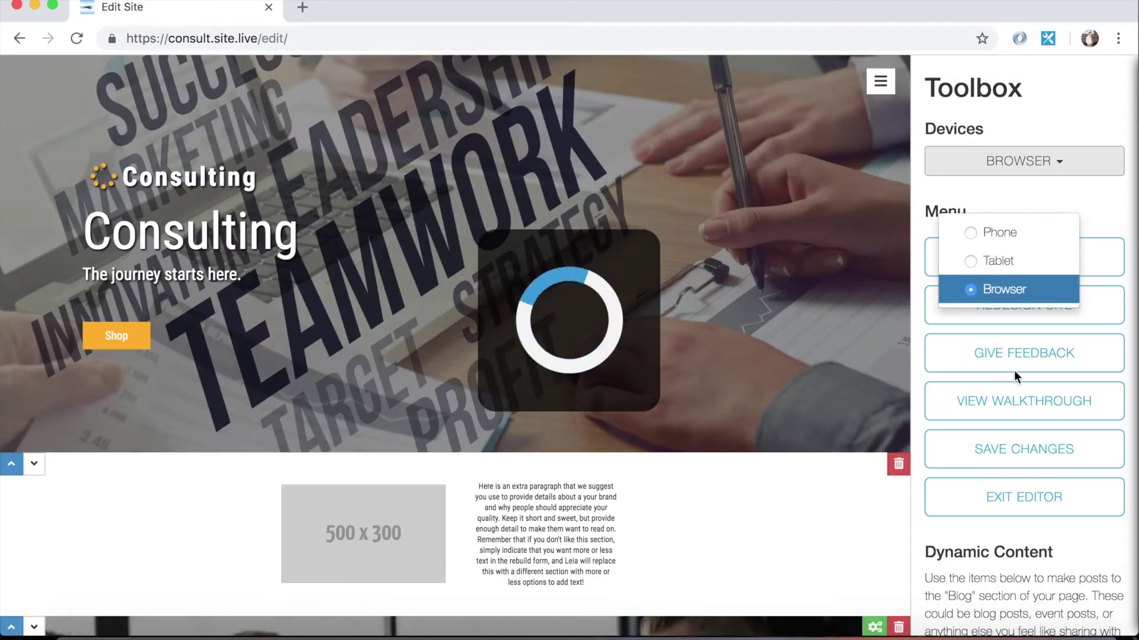
{"action": "scroll", "coordinate": [1026, 387], "scroll_direction": "down", "scroll_amount": 3}
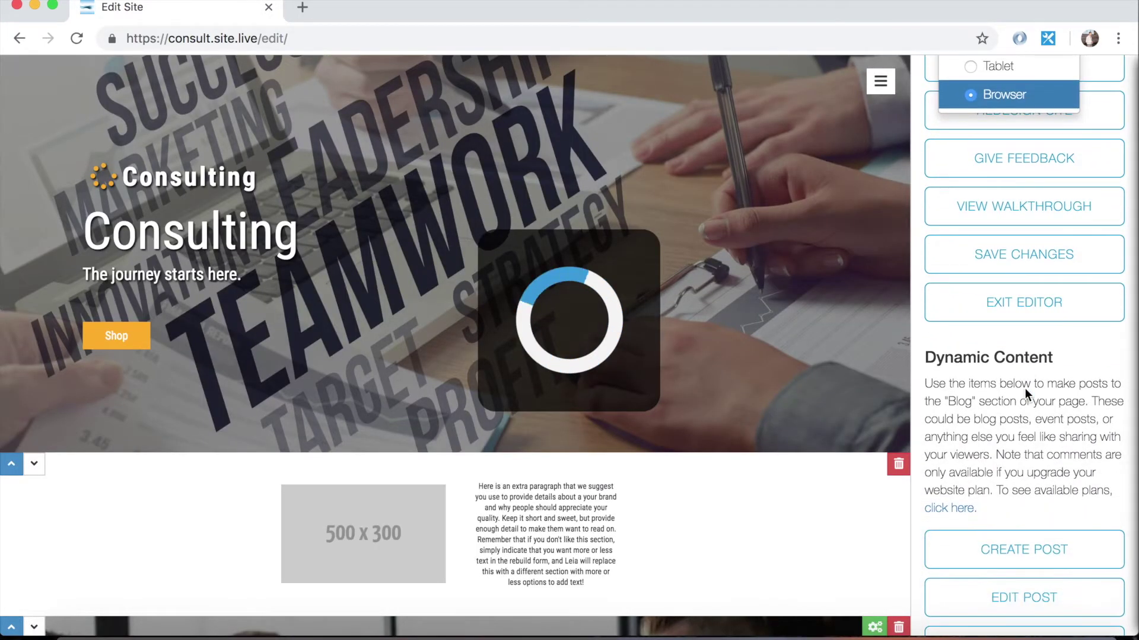
{"action": "scroll", "coordinate": [1024, 387], "scroll_direction": "up", "scroll_amount": 3}
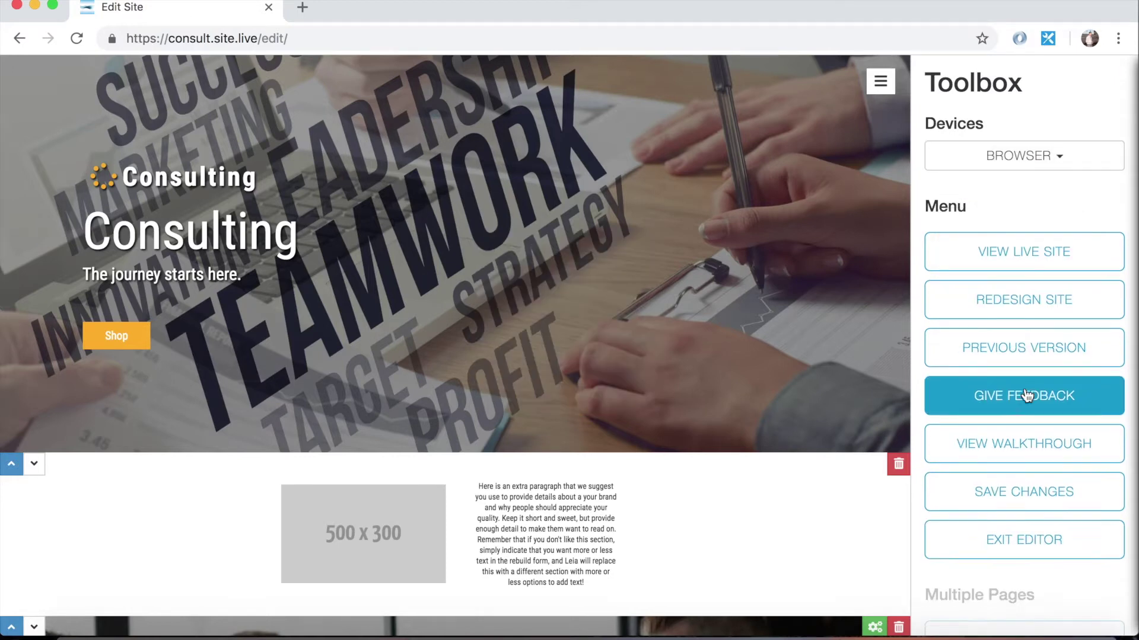
{"action": "scroll", "coordinate": [1026, 394], "scroll_direction": "down", "scroll_amount": 7}
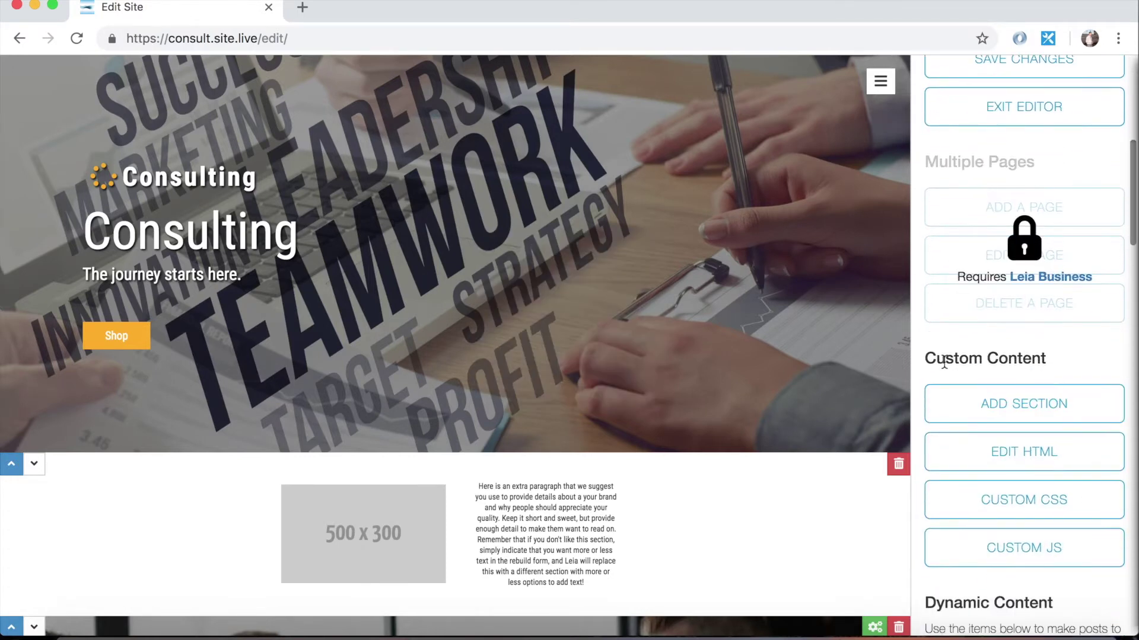
{"action": "scroll", "coordinate": [943, 363], "scroll_direction": "down", "scroll_amount": 2}
{"action": "double_click", "coordinate": [926, 308]}
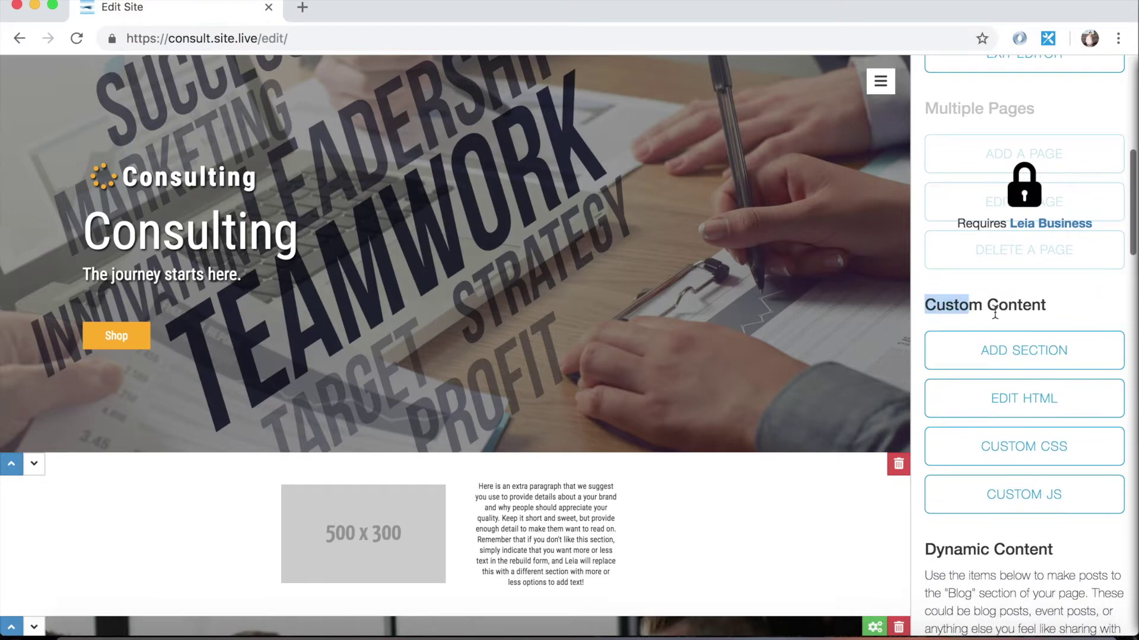
{"action": "left_click", "coordinate": [1035, 310]}
{"action": "scroll", "coordinate": [1079, 310], "scroll_direction": "down", "scroll_amount": 1}
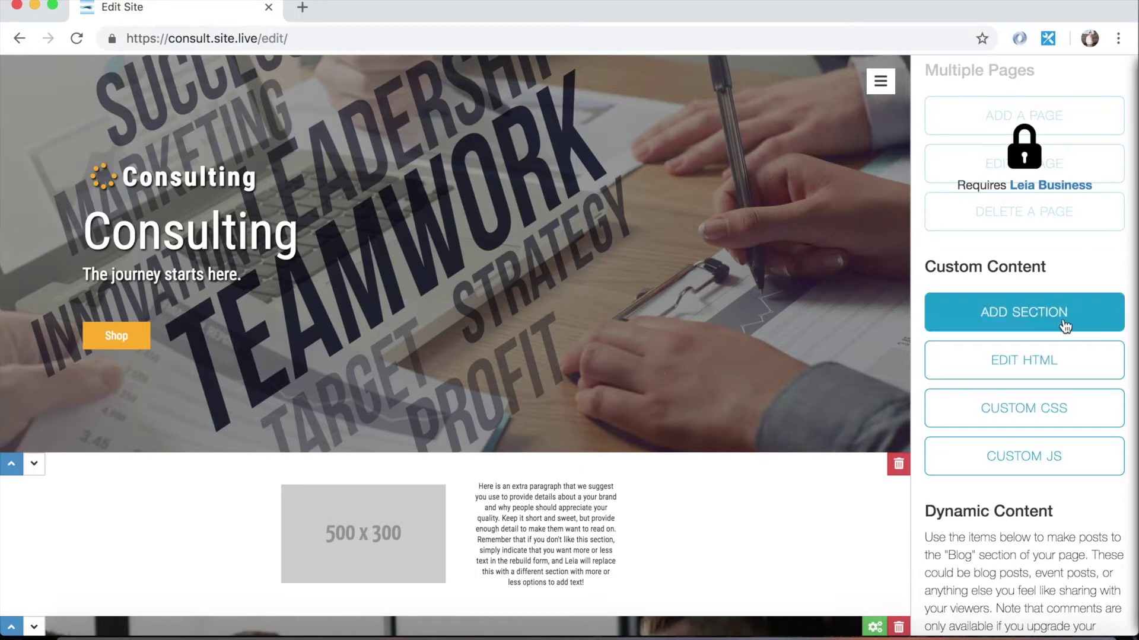
Start a new 2-column section with an Image first column and a Text second column
{"action": "left_click", "coordinate": [1011, 323]}
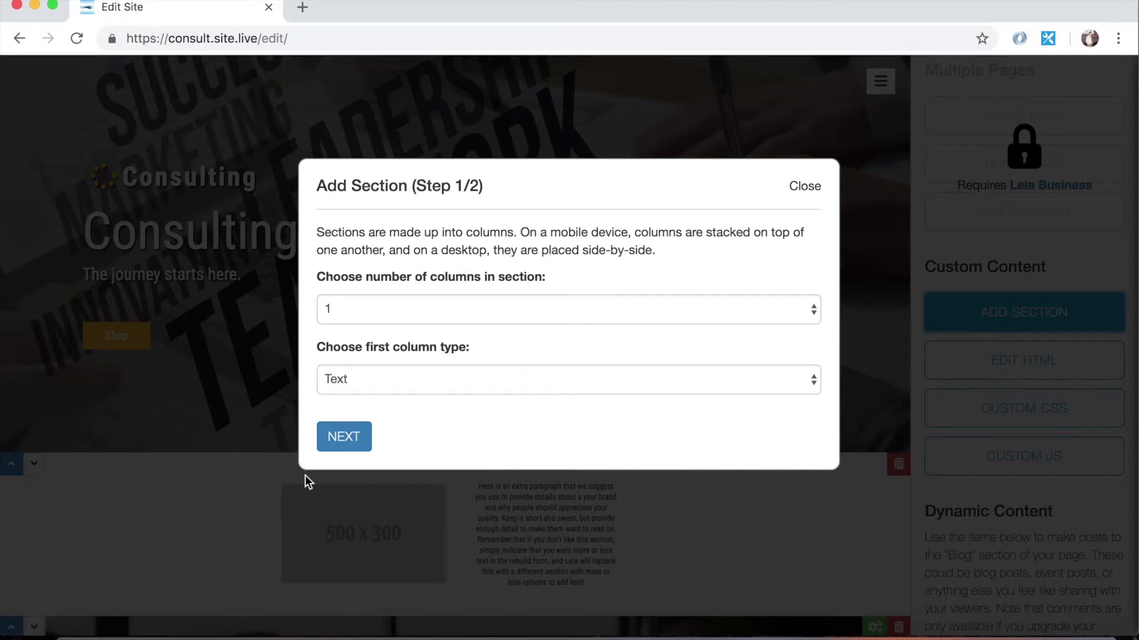
{"action": "left_click", "coordinate": [507, 320]}
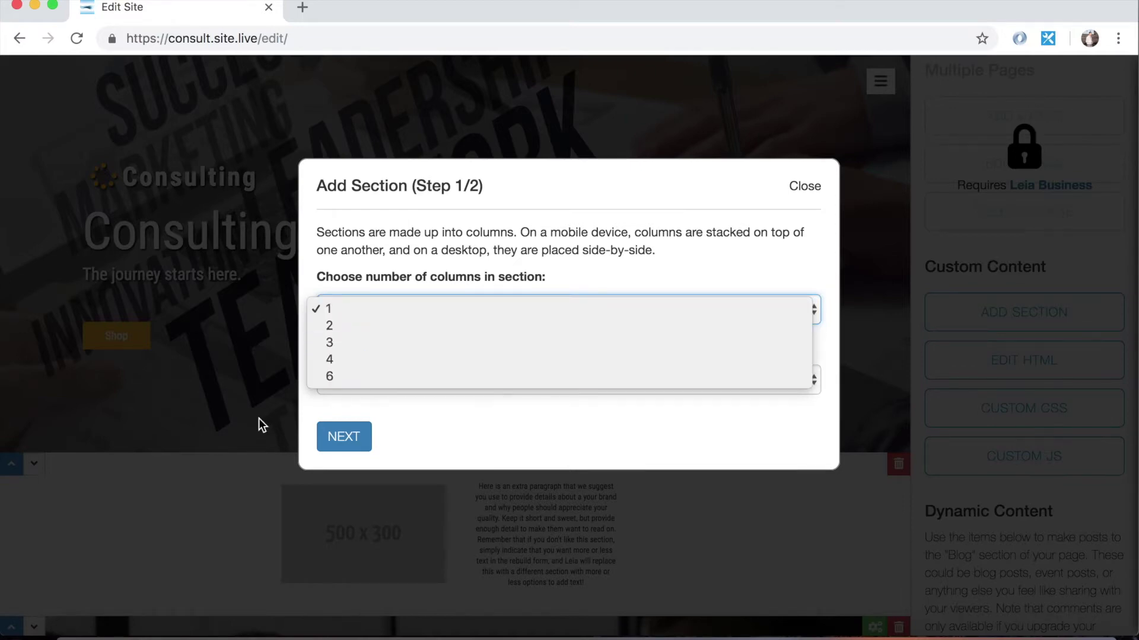
{"action": "left_click", "coordinate": [246, 457]}
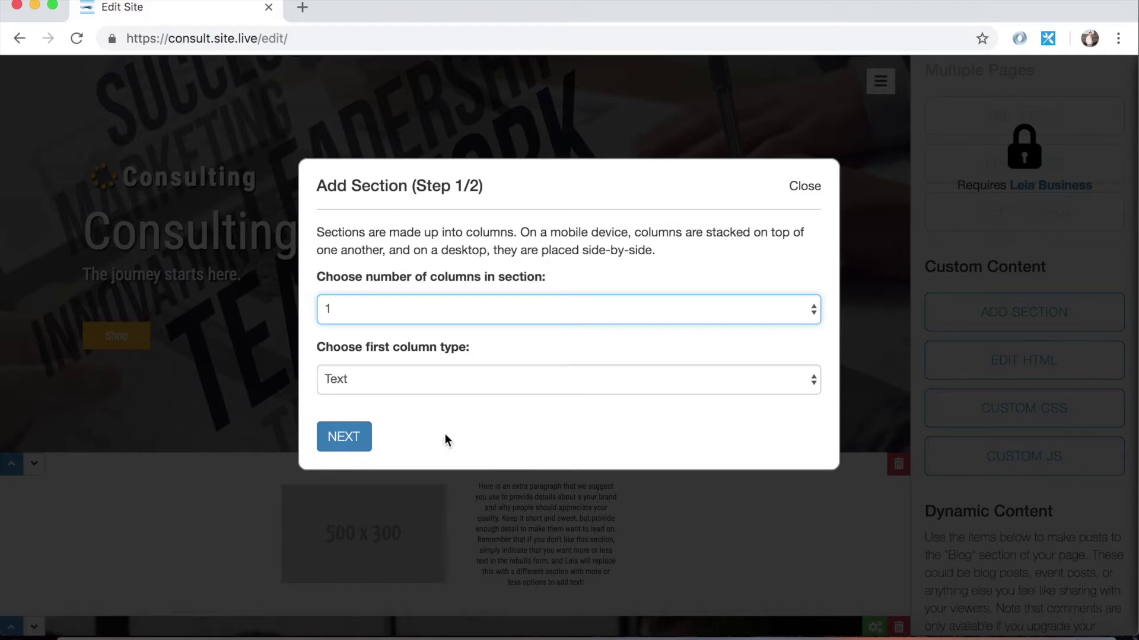
{"action": "left_click", "coordinate": [446, 319]}
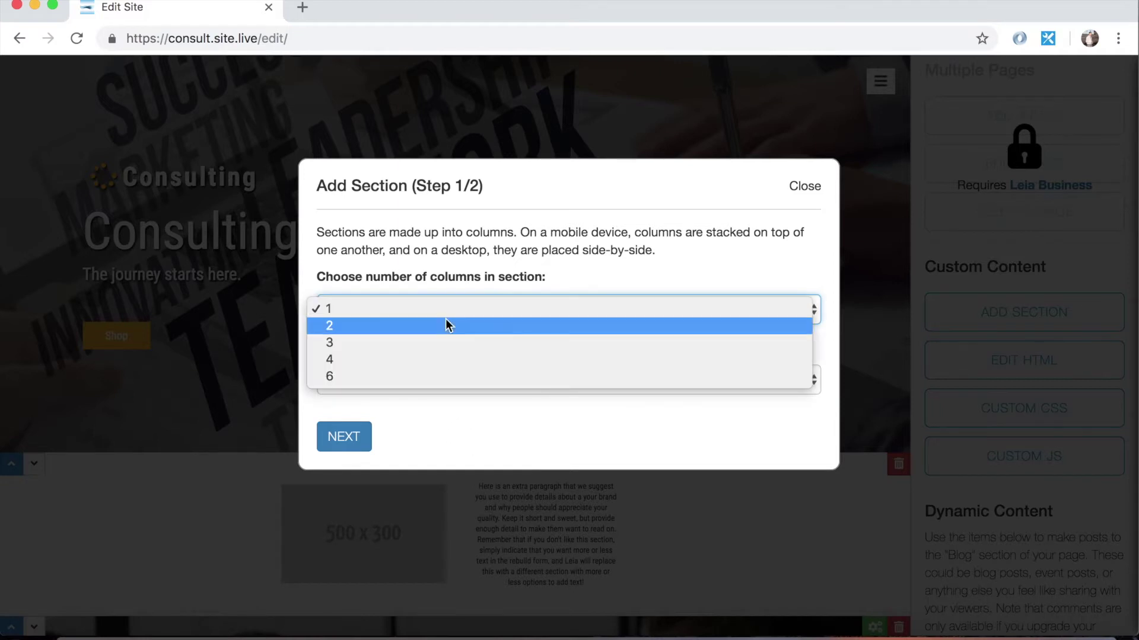
{"action": "left_click", "coordinate": [384, 326]}
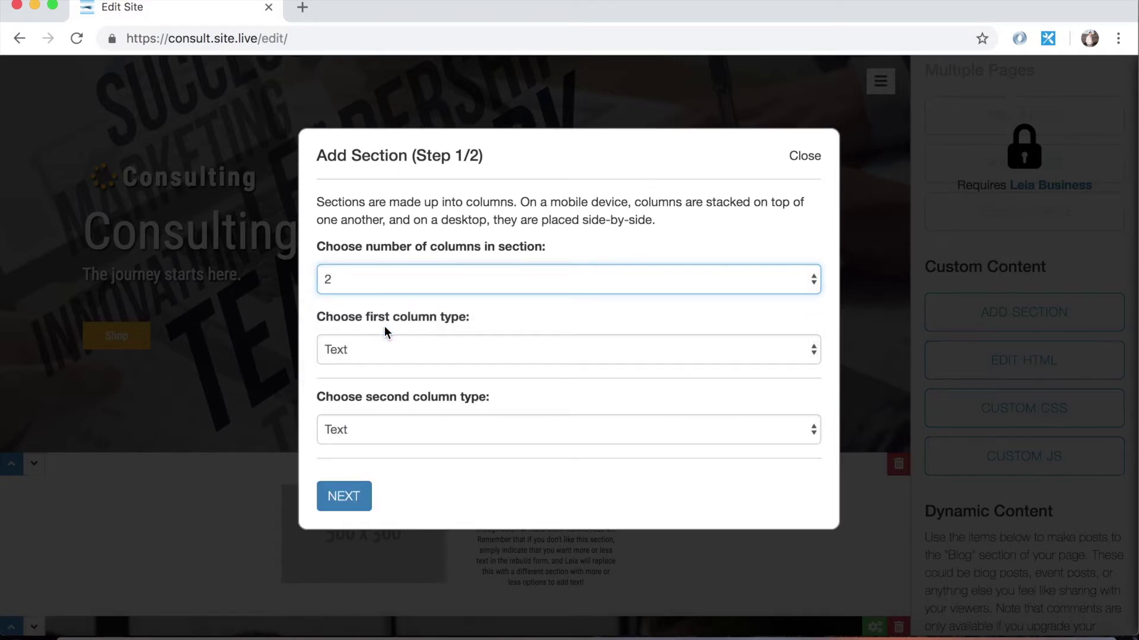
{"action": "left_click", "coordinate": [365, 350]}
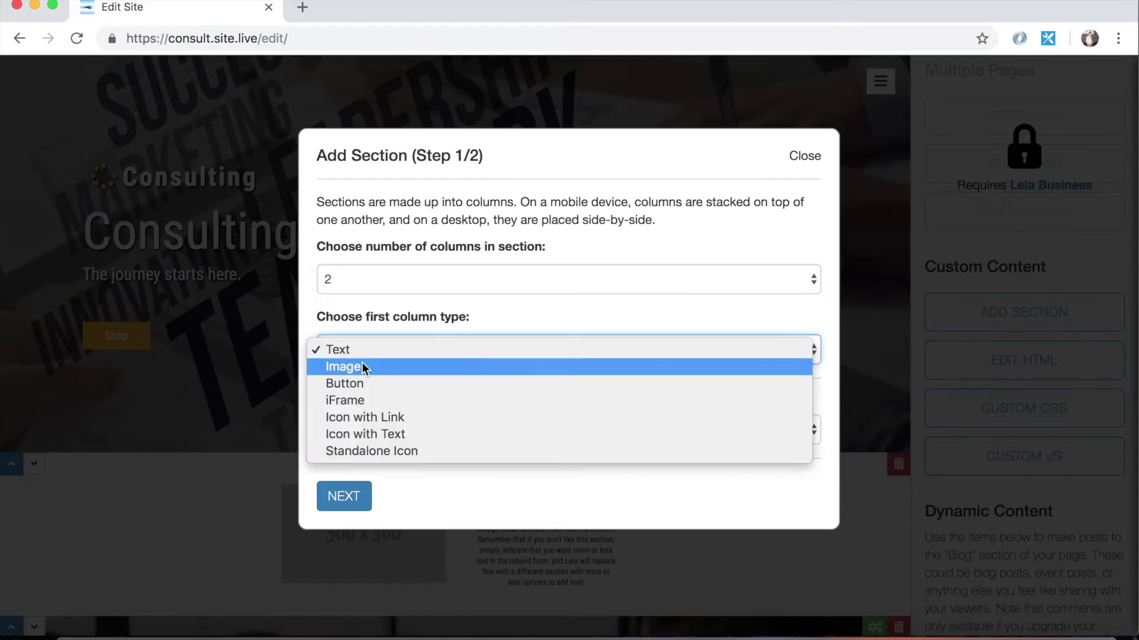
{"action": "left_click", "coordinate": [362, 361]}
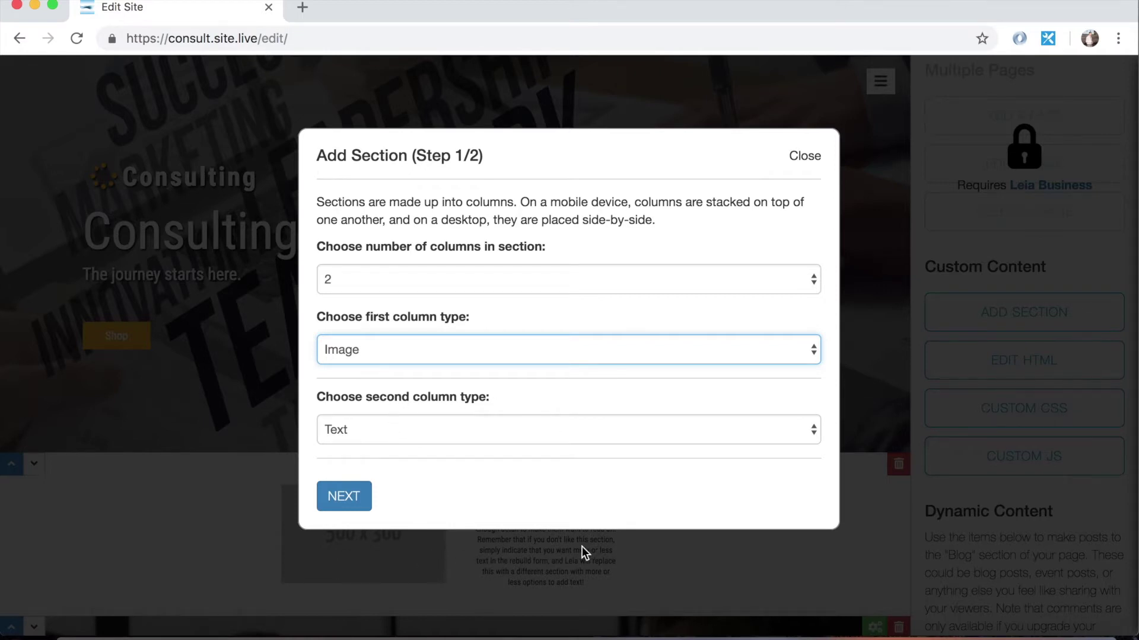
{"action": "left_click", "coordinate": [356, 498]}
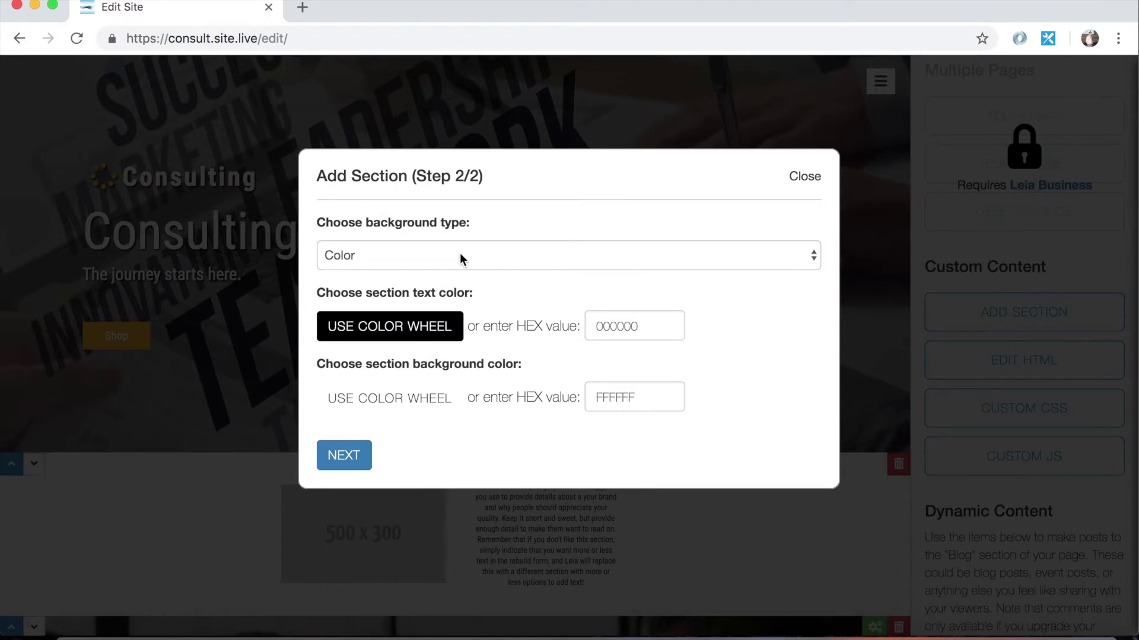
Keep the new section's background type set to Color
{"action": "left_click", "coordinate": [582, 255]}
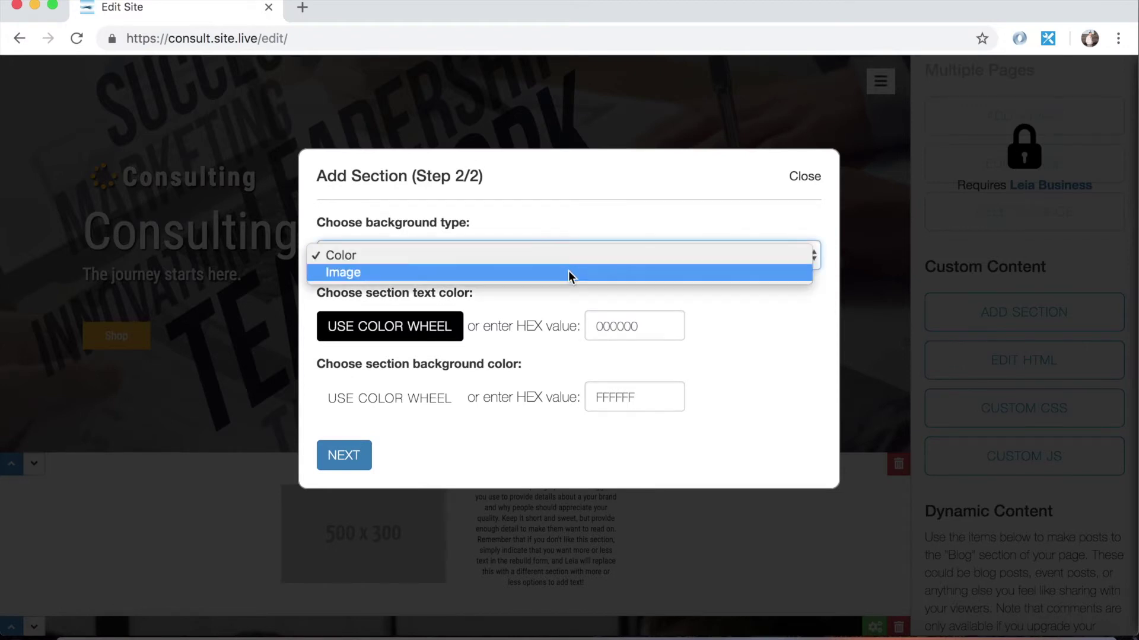
{"action": "left_click", "coordinate": [568, 271]}
{"action": "left_click", "coordinate": [534, 269]}
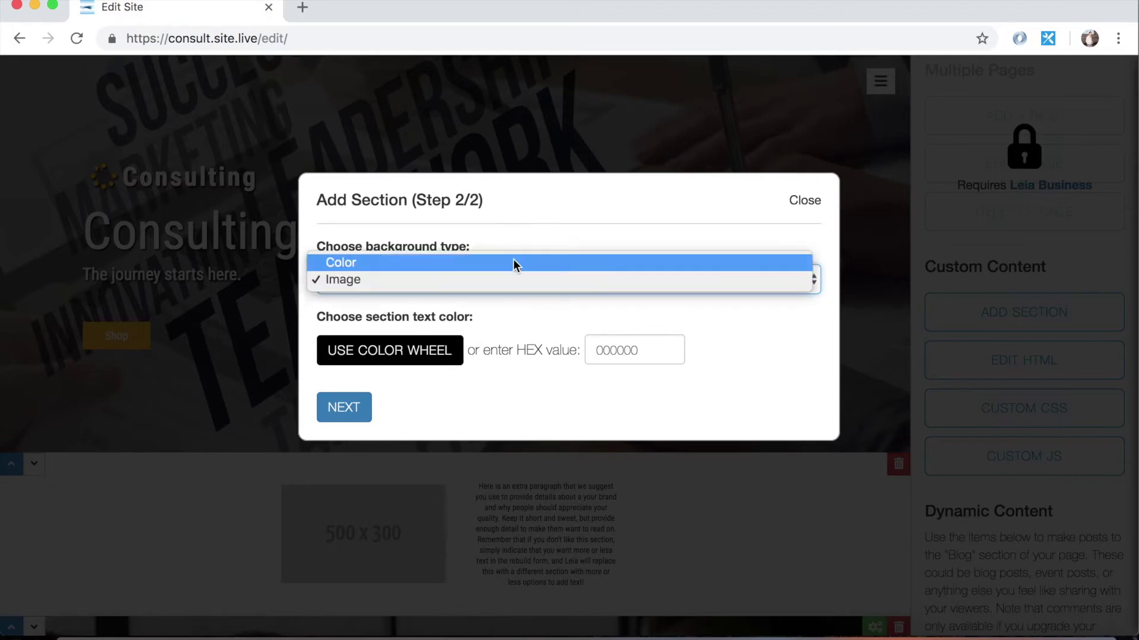
{"action": "left_click", "coordinate": [514, 260]}
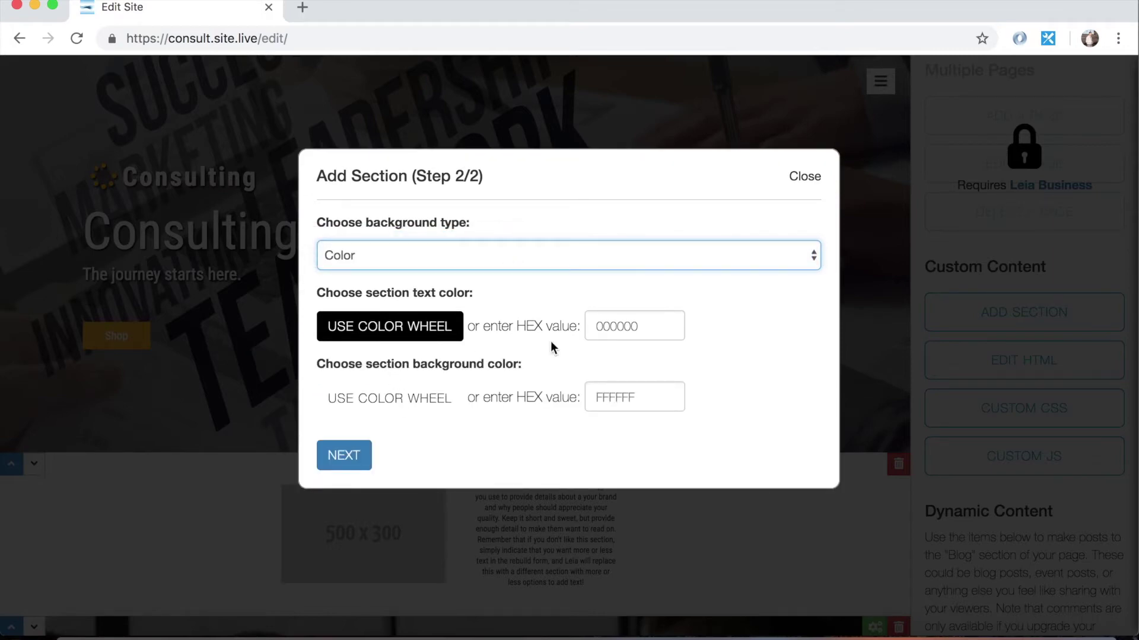
{"action": "scroll", "coordinate": [414, 265], "scroll_direction": "down", "scroll_amount": 1}
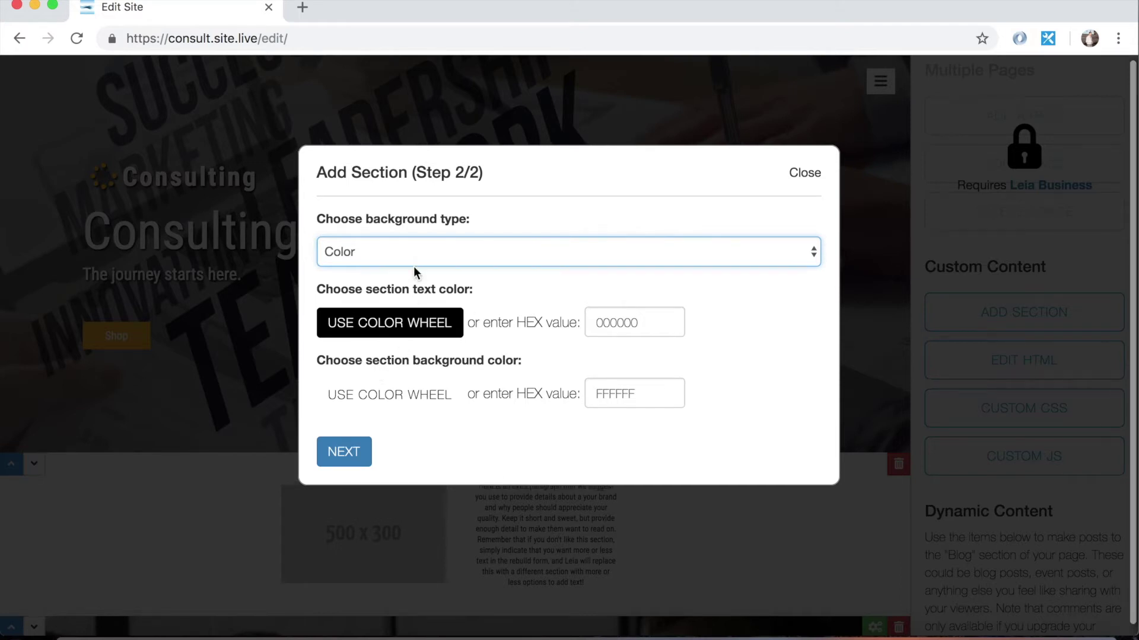
Set the section text colour to red FF1111 and the background to blue 4324FF
{"action": "left_click", "coordinate": [399, 323]}
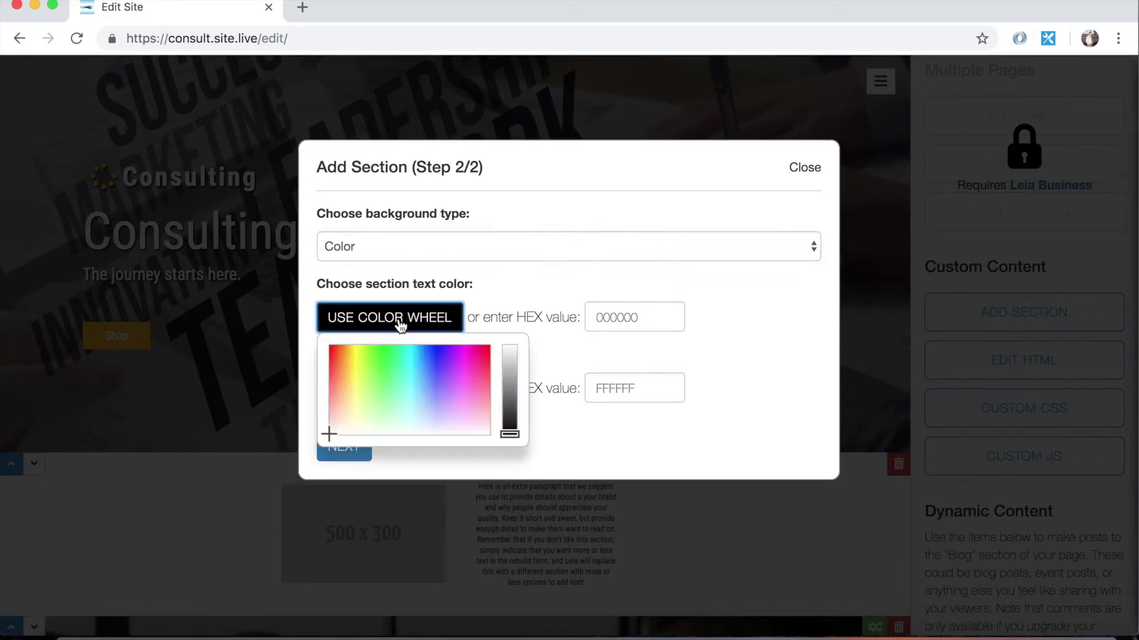
{"action": "scroll", "coordinate": [356, 362], "scroll_direction": "down", "scroll_amount": 1}
{"action": "left_click", "coordinate": [371, 319]}
{"action": "left_click", "coordinate": [352, 348]}
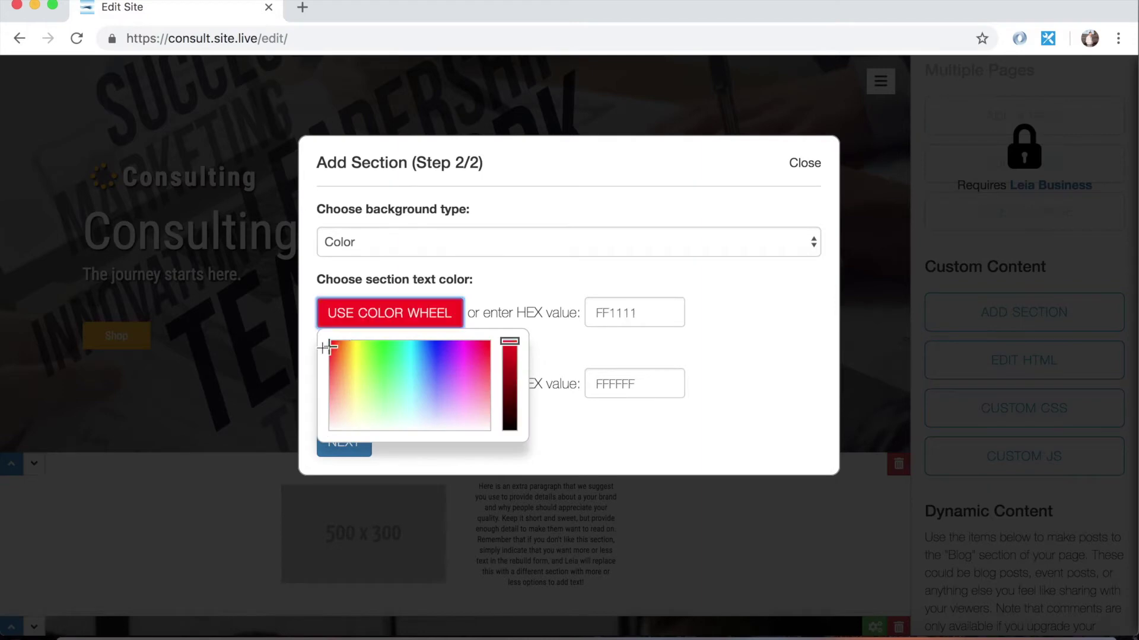
{"action": "left_click", "coordinate": [392, 398]}
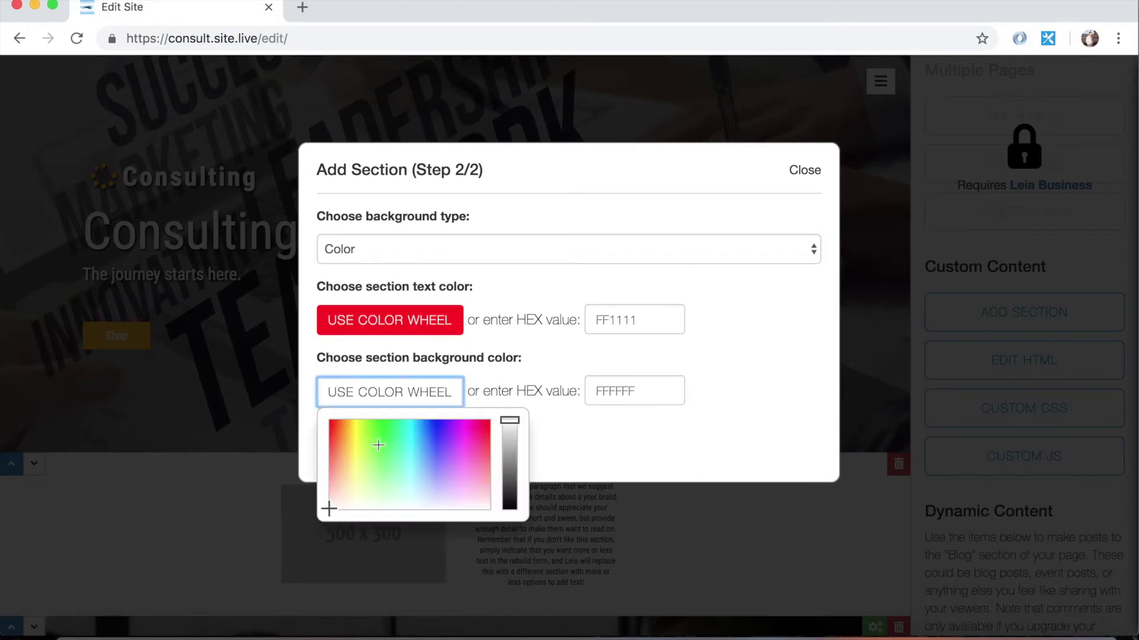
{"action": "left_click", "coordinate": [441, 433]}
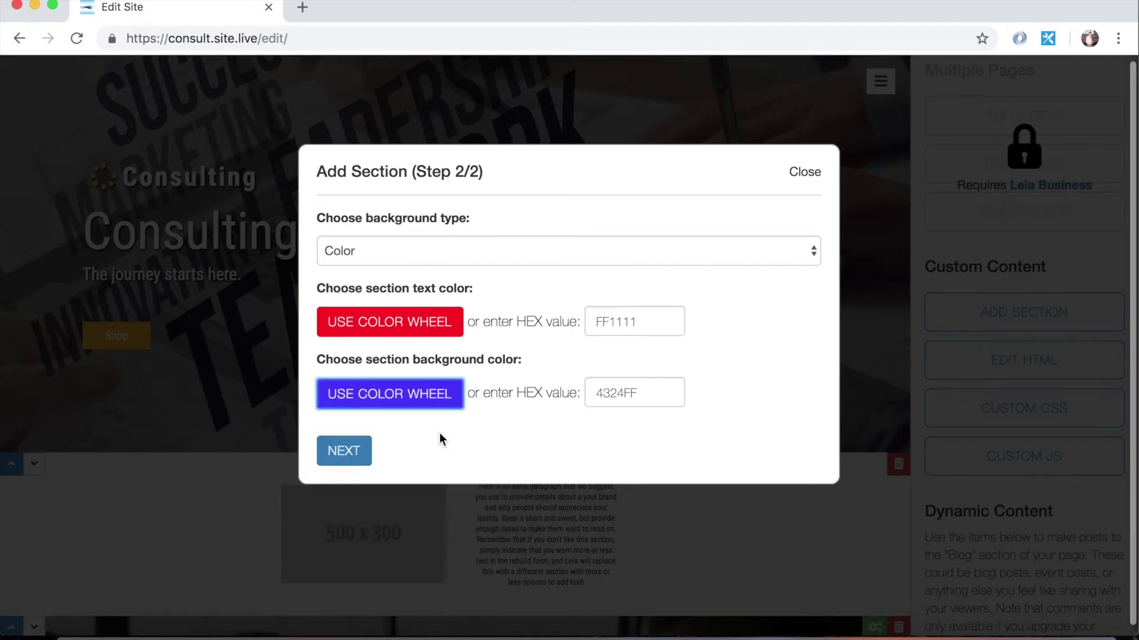
Place the finished section directly below Features, ahead of Gallery
{"action": "left_click", "coordinate": [354, 451]}
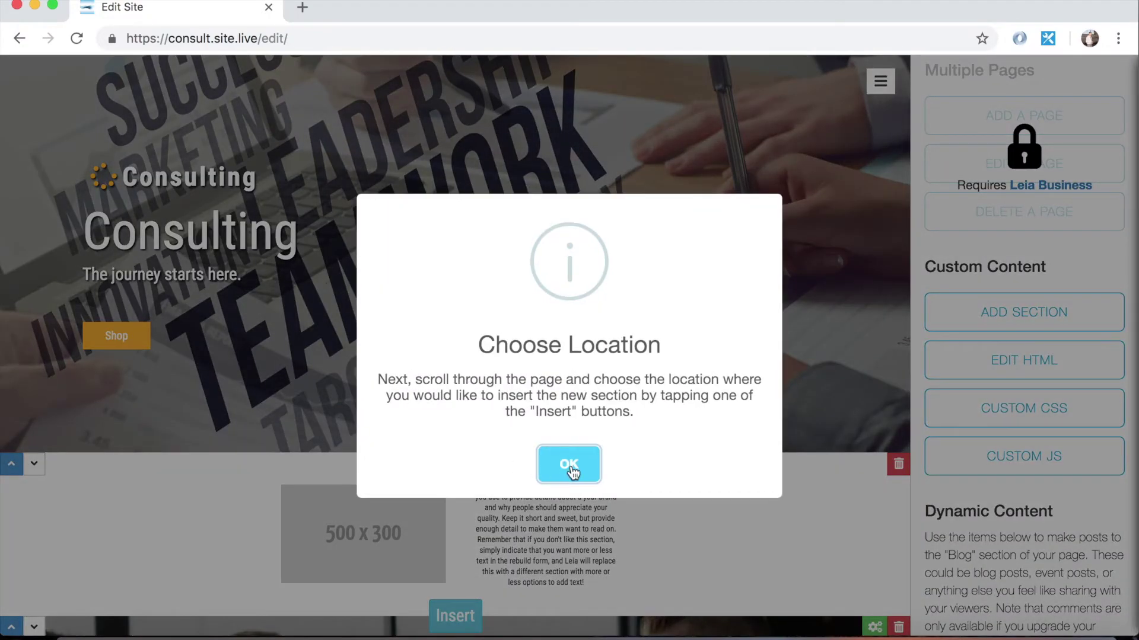
{"action": "left_click", "coordinate": [570, 472]}
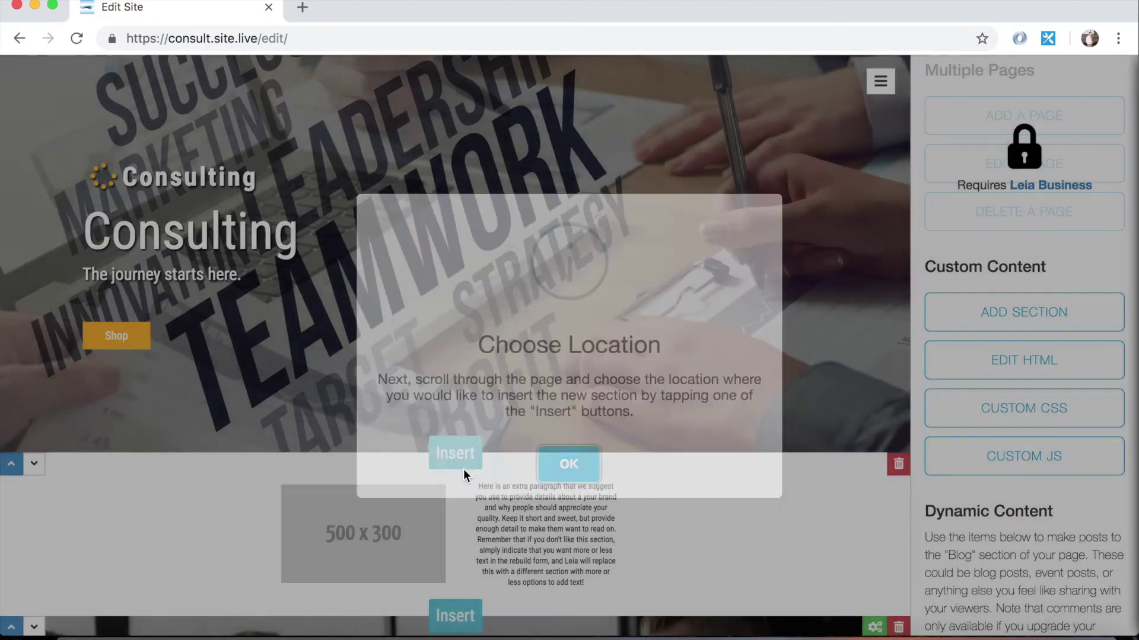
{"action": "scroll", "coordinate": [462, 467], "scroll_direction": "down", "scroll_amount": 5}
{"action": "scroll", "coordinate": [461, 468], "scroll_direction": "down", "scroll_amount": 9}
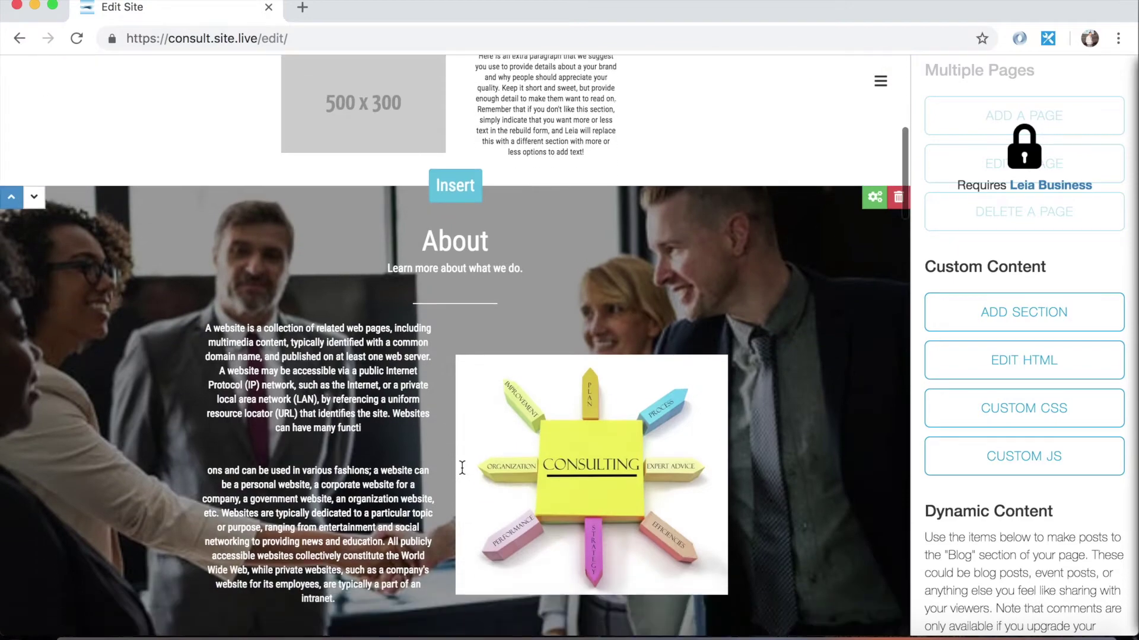
{"action": "scroll", "coordinate": [464, 474], "scroll_direction": "up", "scroll_amount": 1}
{"action": "scroll", "coordinate": [462, 471], "scroll_direction": "down", "scroll_amount": 5}
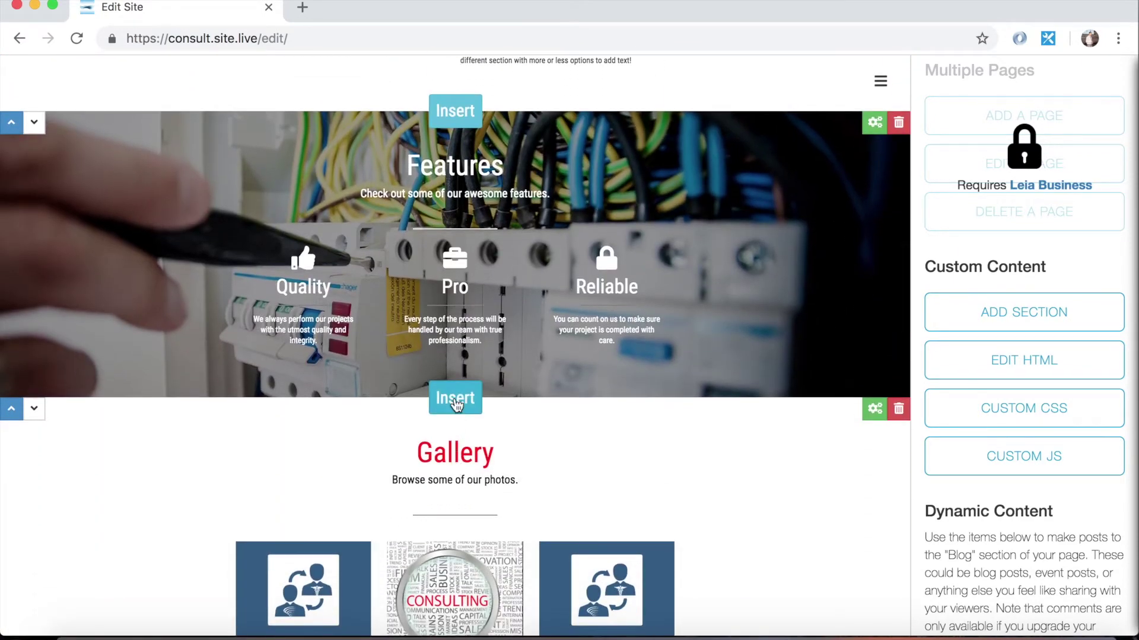
{"action": "left_click", "coordinate": [455, 401]}
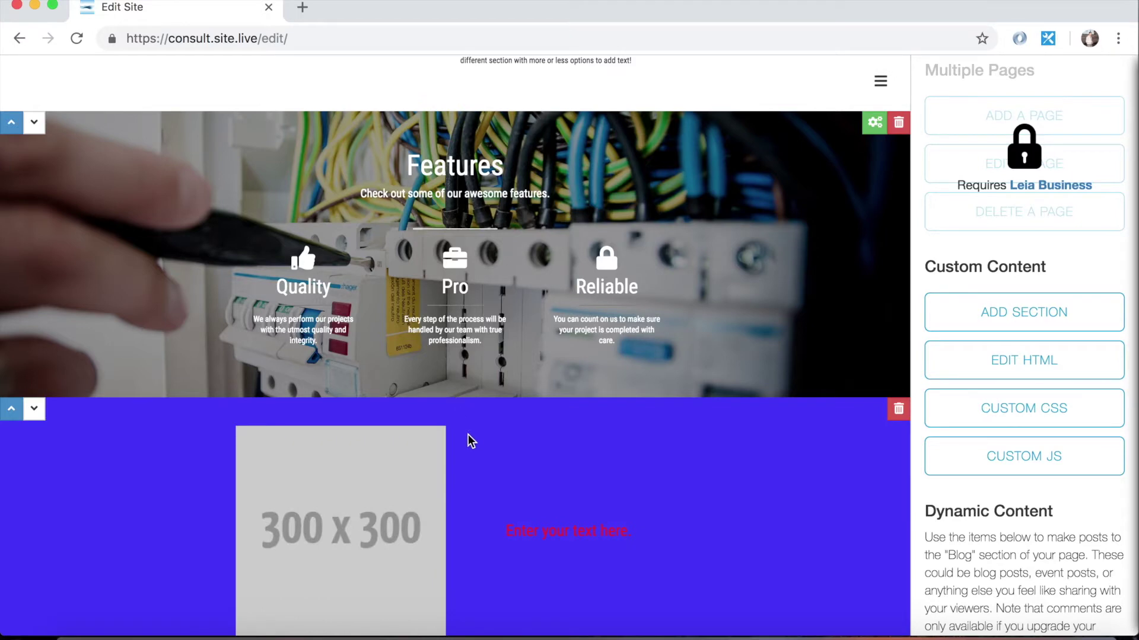
{"action": "scroll", "coordinate": [469, 432], "scroll_direction": "down", "scroll_amount": 2}
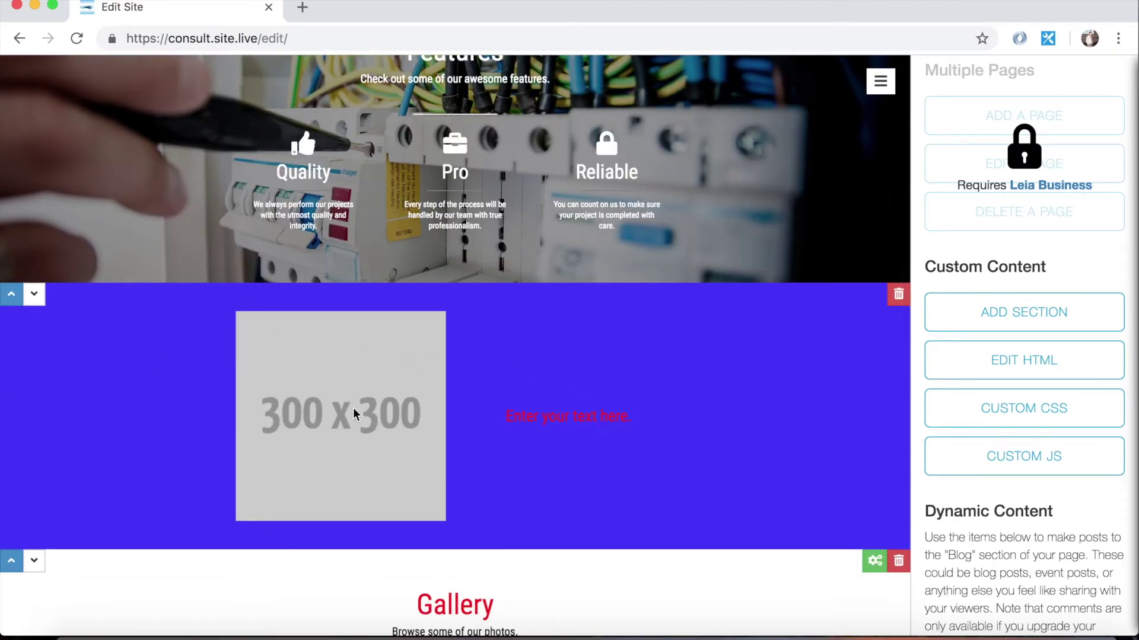
Replace the 300 x 300 placeholder with an Unsplash golf swing photo found by searching 'golf'
{"action": "left_click", "coordinate": [363, 355]}
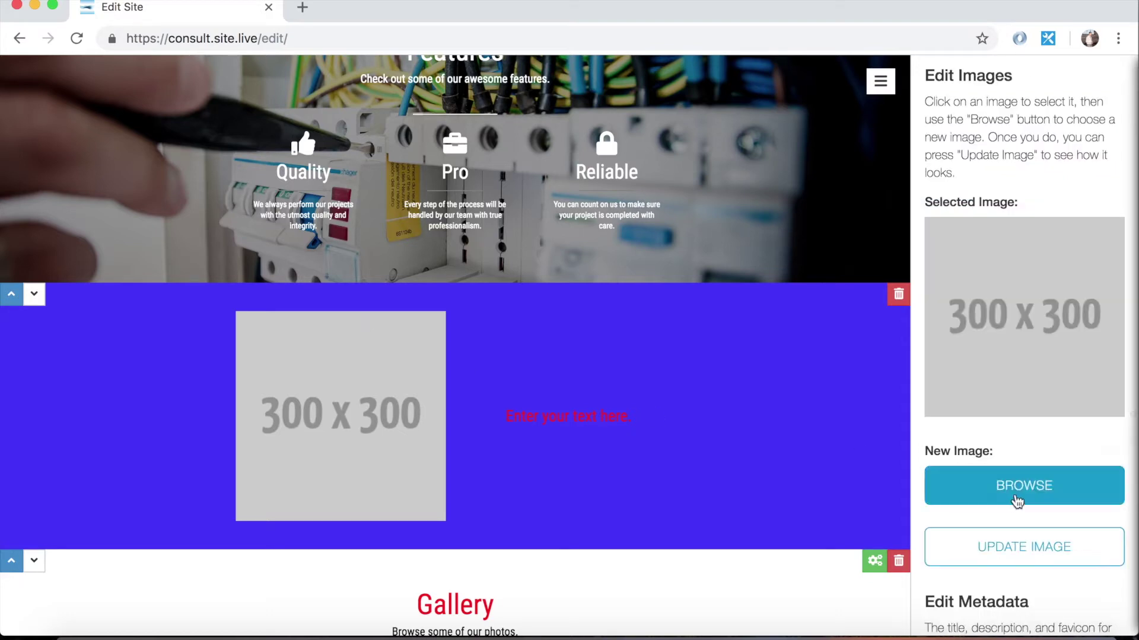
{"action": "left_click", "coordinate": [961, 483]}
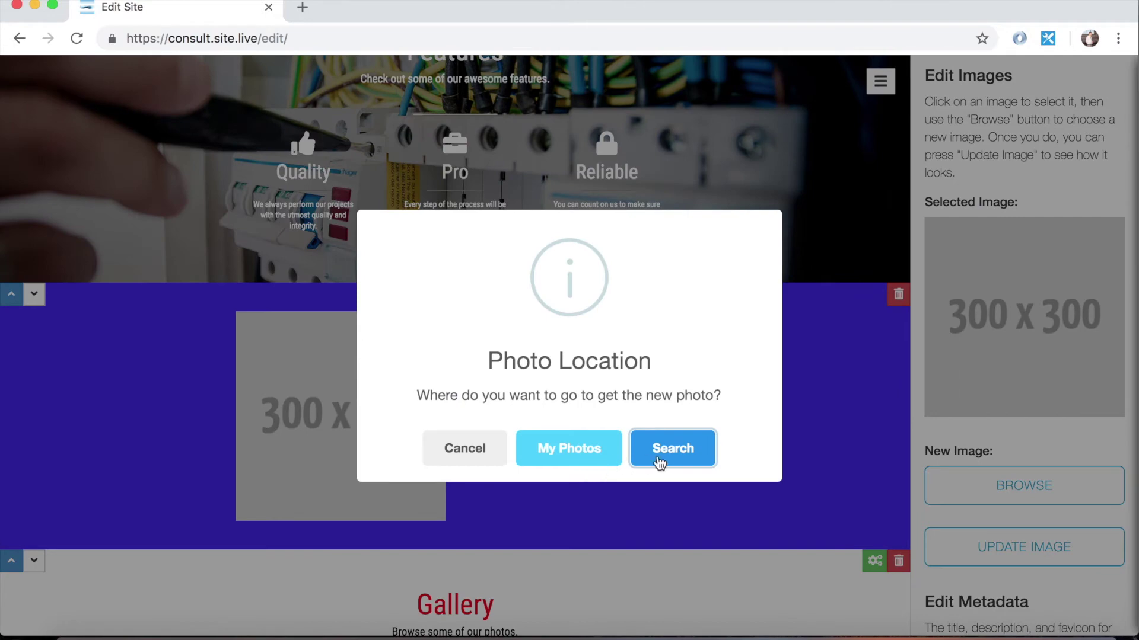
{"action": "left_click", "coordinate": [657, 458]}
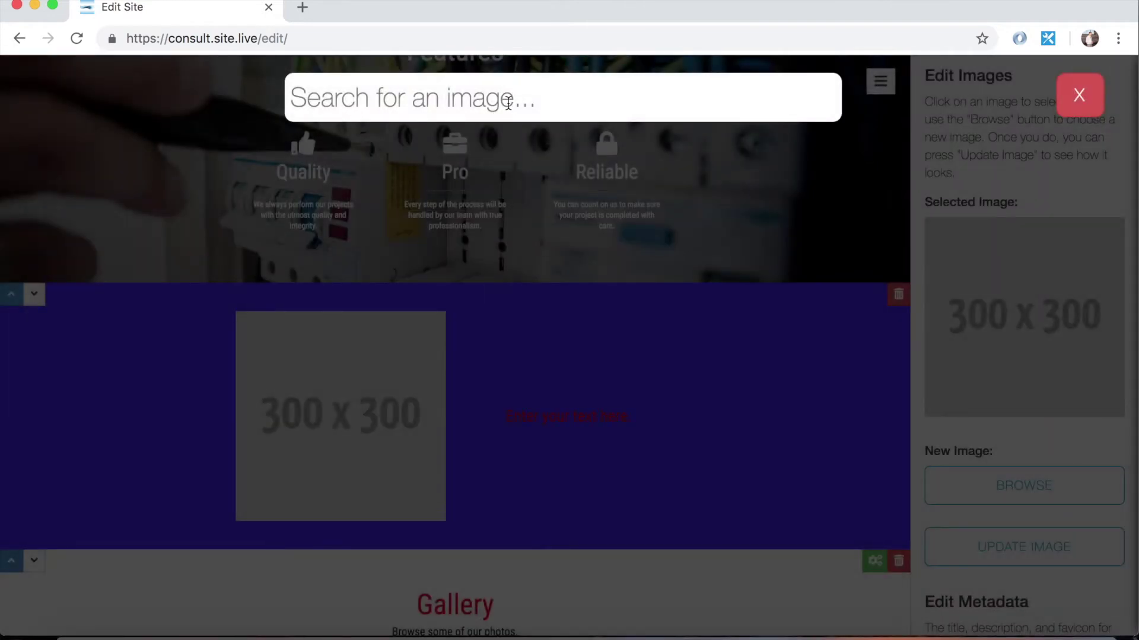
{"action": "left_click", "coordinate": [509, 102]}
{"action": "type", "text": "gok"}
{"action": "key", "text": "BackSpace"}
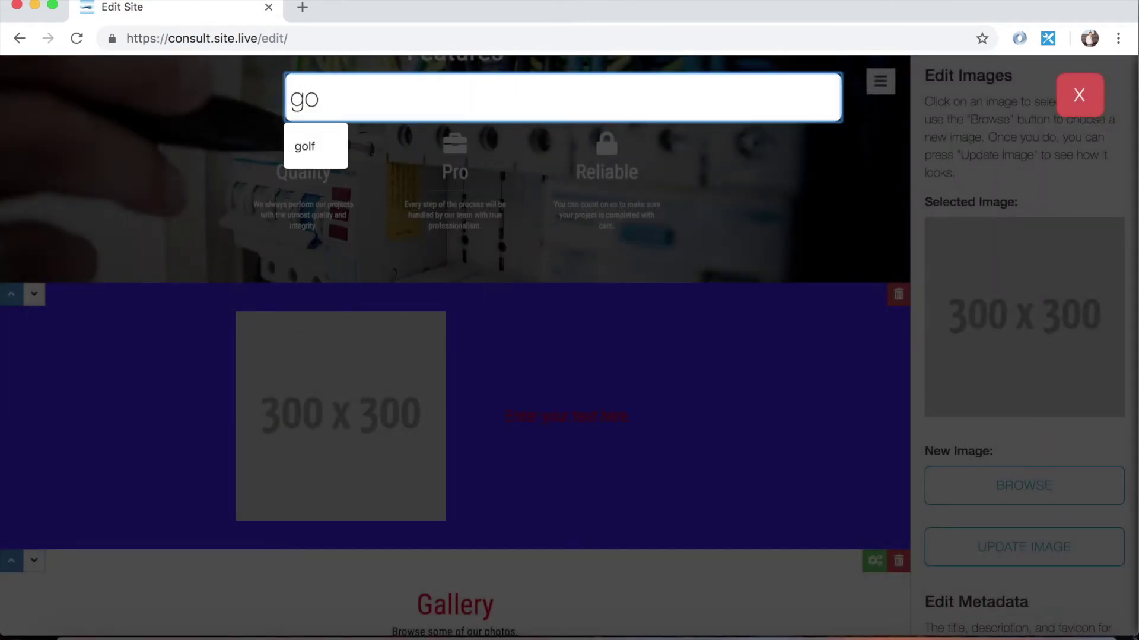
{"action": "type", "text": "lf"}
{"action": "key", "text": "Return"}
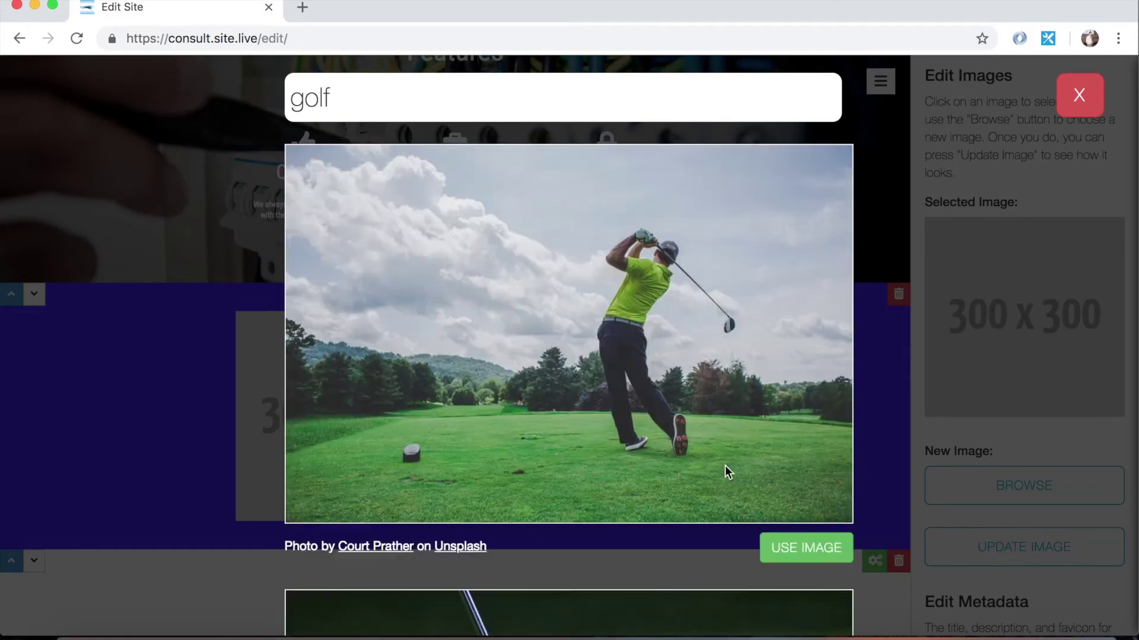
{"action": "left_click", "coordinate": [803, 547]}
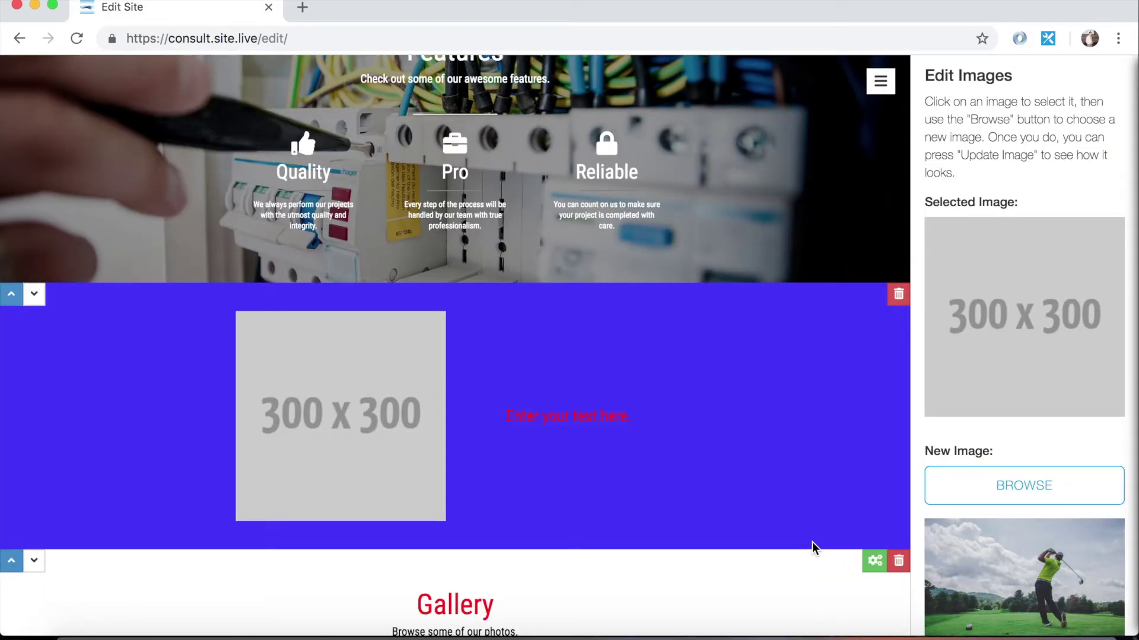
{"action": "scroll", "coordinate": [1008, 549], "scroll_direction": "down", "scroll_amount": 5}
{"action": "left_click", "coordinate": [1009, 543]}
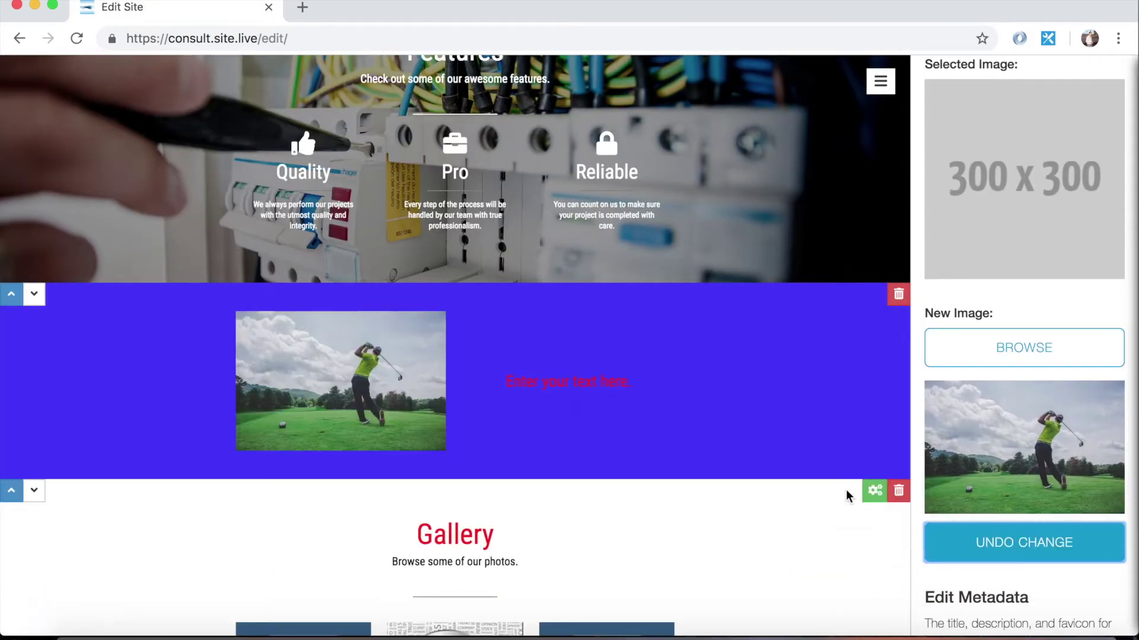
Replace the section's placeholder caption with 'This is a golf shot.'
{"action": "left_click", "coordinate": [564, 380]}
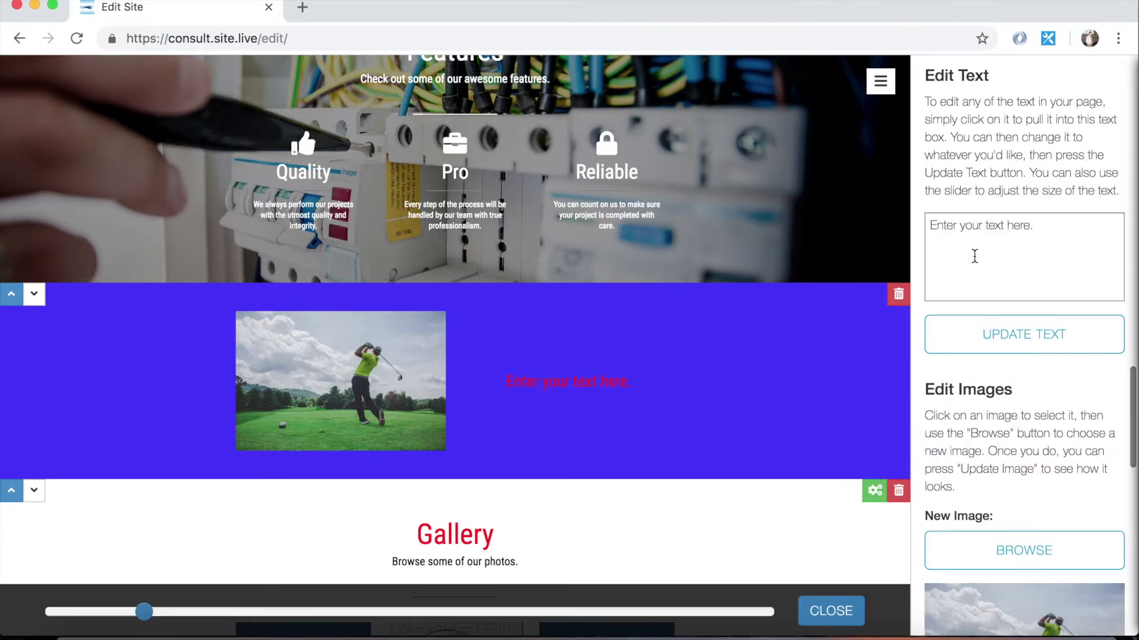
{"action": "left_click", "coordinate": [1050, 235]}
{"action": "type", "text": "Th"}
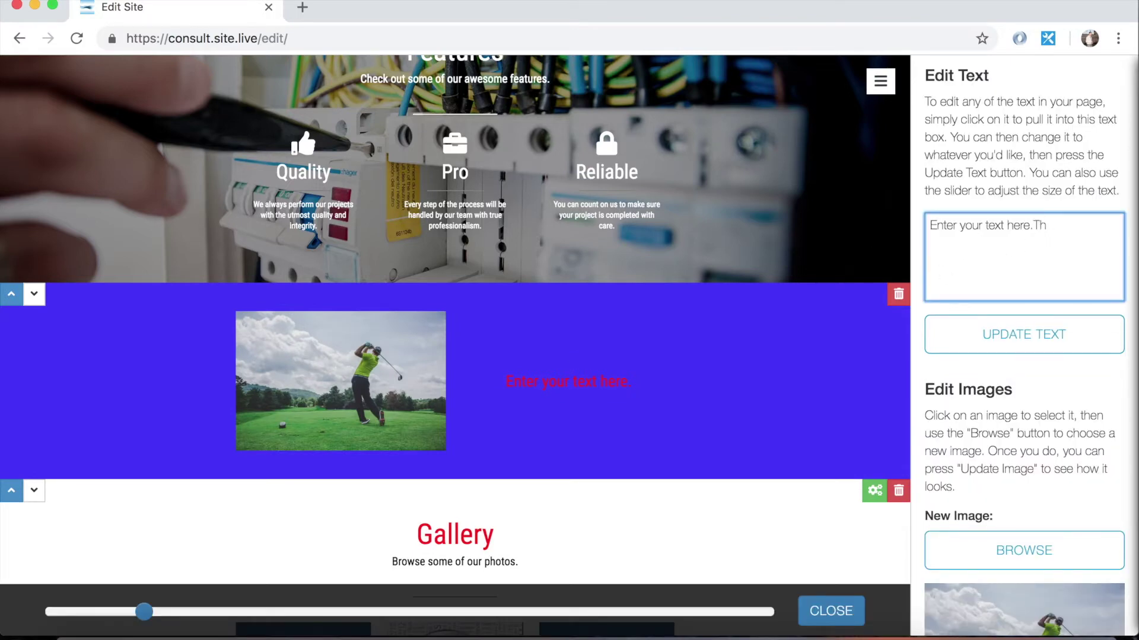
{"action": "key", "text": "super+a"}
{"action": "type", "text": "This is a golf sh"}
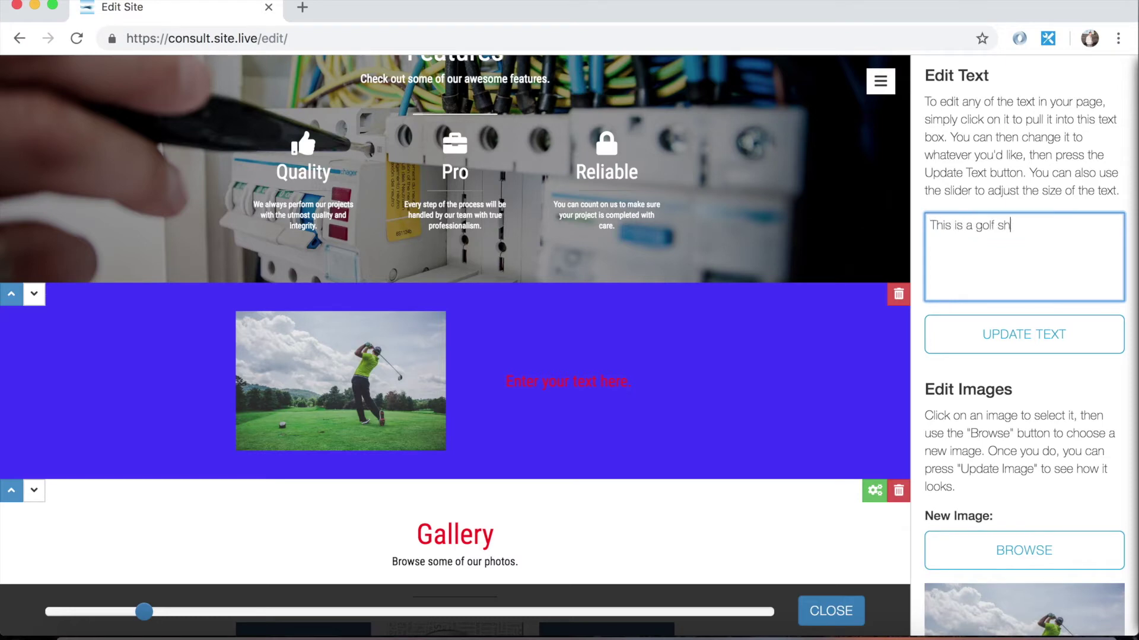
{"action": "type", "text": "ot."}
{"action": "left_click", "coordinate": [1006, 345]}
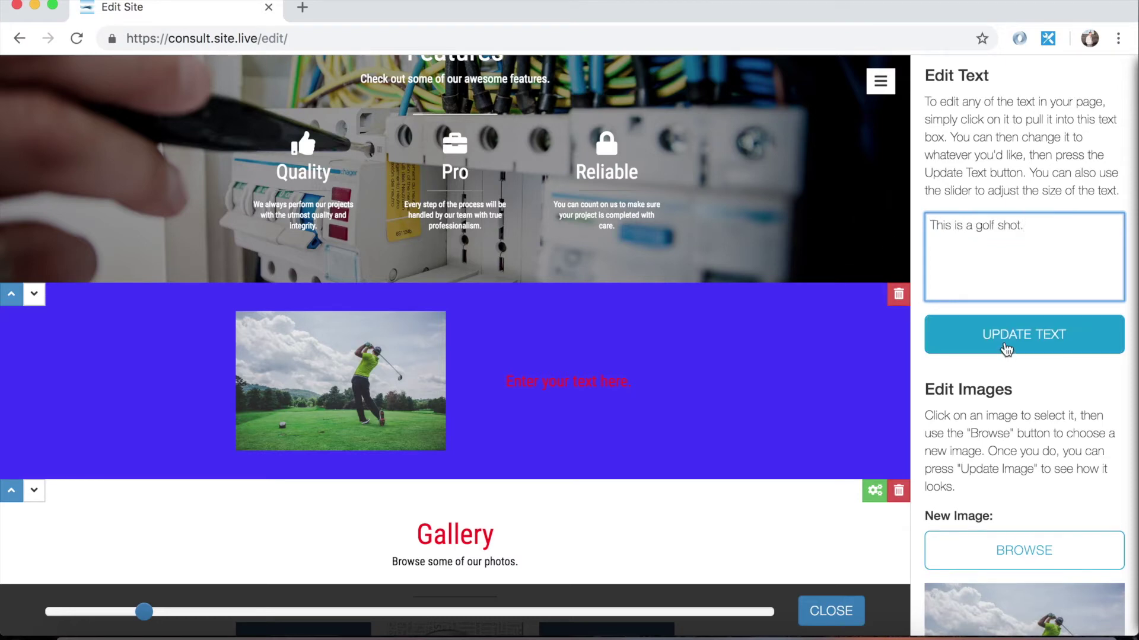
{"action": "scroll", "coordinate": [293, 372], "scroll_direction": "up", "scroll_amount": 1}
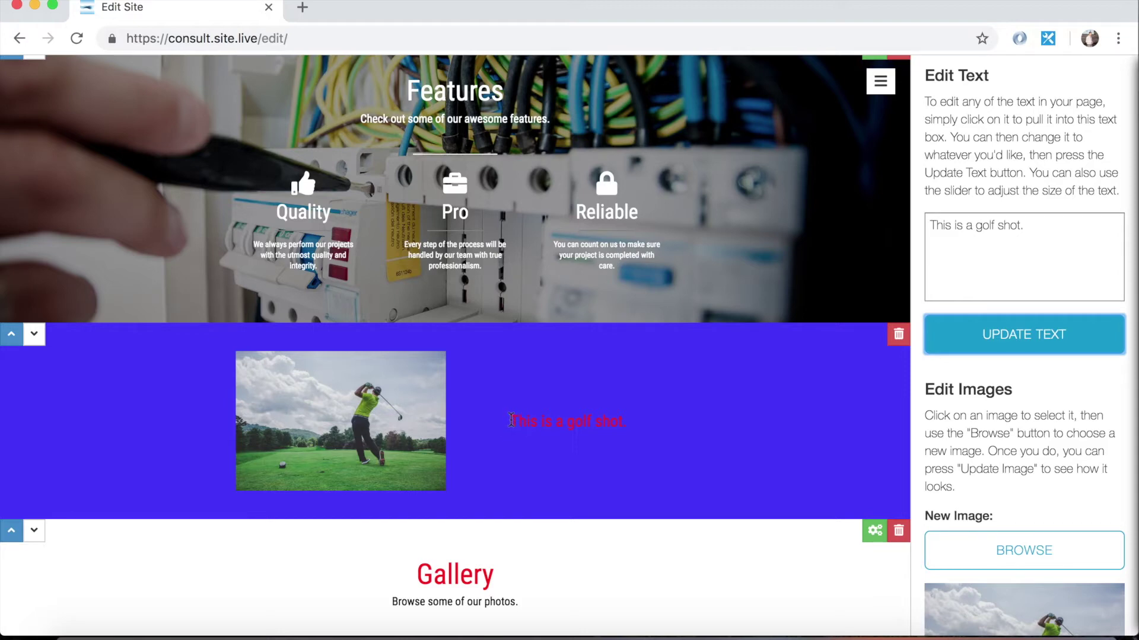
{"action": "left_click_drag", "start_coordinate": [512, 420], "coordinate": [648, 431]}
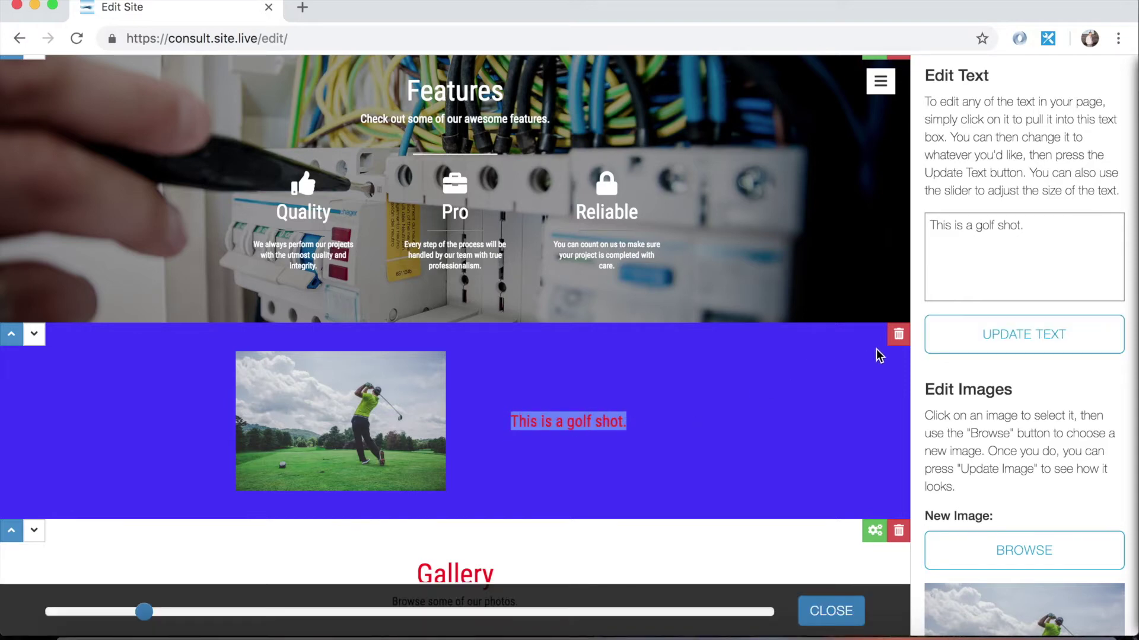
Delete the blue golf section and confirm the removal
{"action": "left_click", "coordinate": [892, 341]}
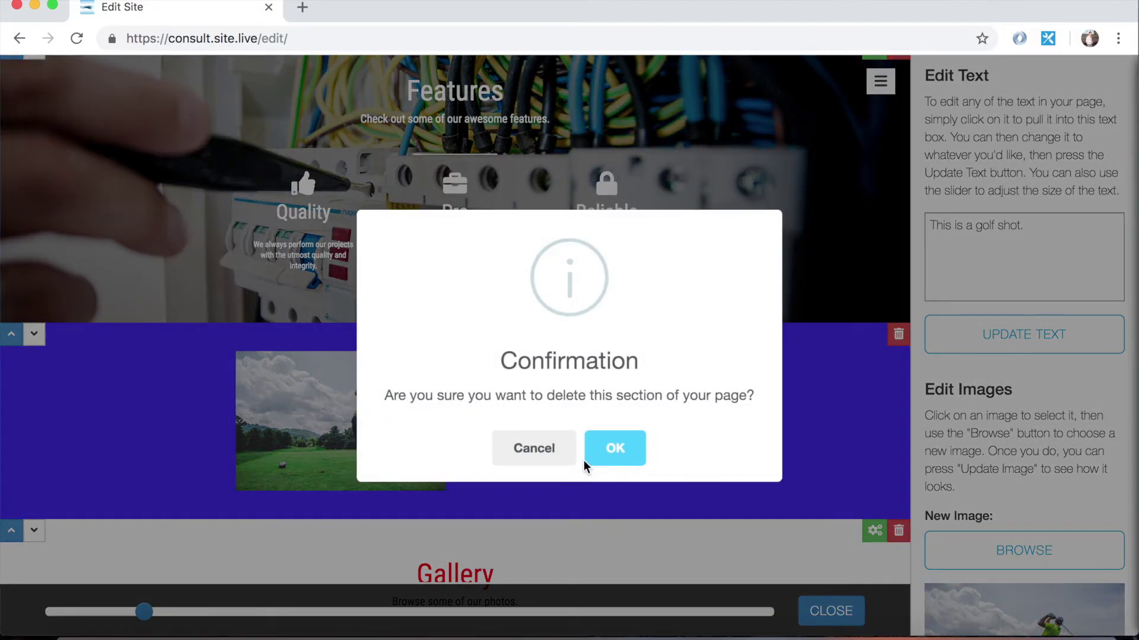
{"action": "left_click", "coordinate": [613, 451]}
{"action": "scroll", "coordinate": [1090, 325], "scroll_direction": "up", "scroll_amount": 10}
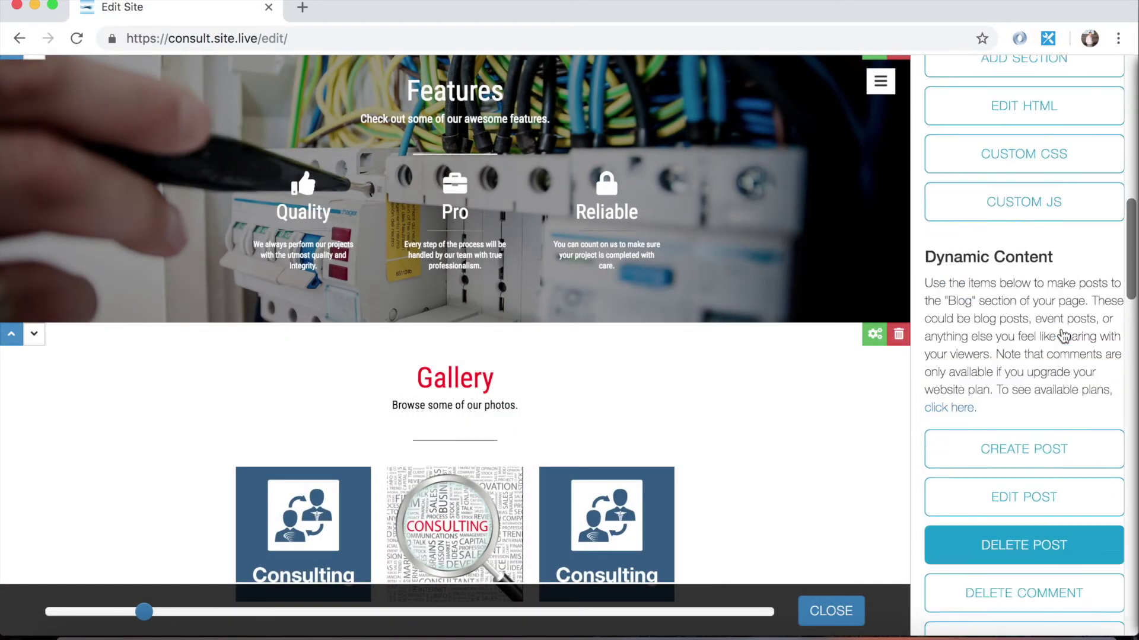
{"action": "scroll", "coordinate": [1063, 333], "scroll_direction": "down", "scroll_amount": 3}
{"action": "scroll", "coordinate": [1062, 325], "scroll_direction": "up", "scroll_amount": 5}
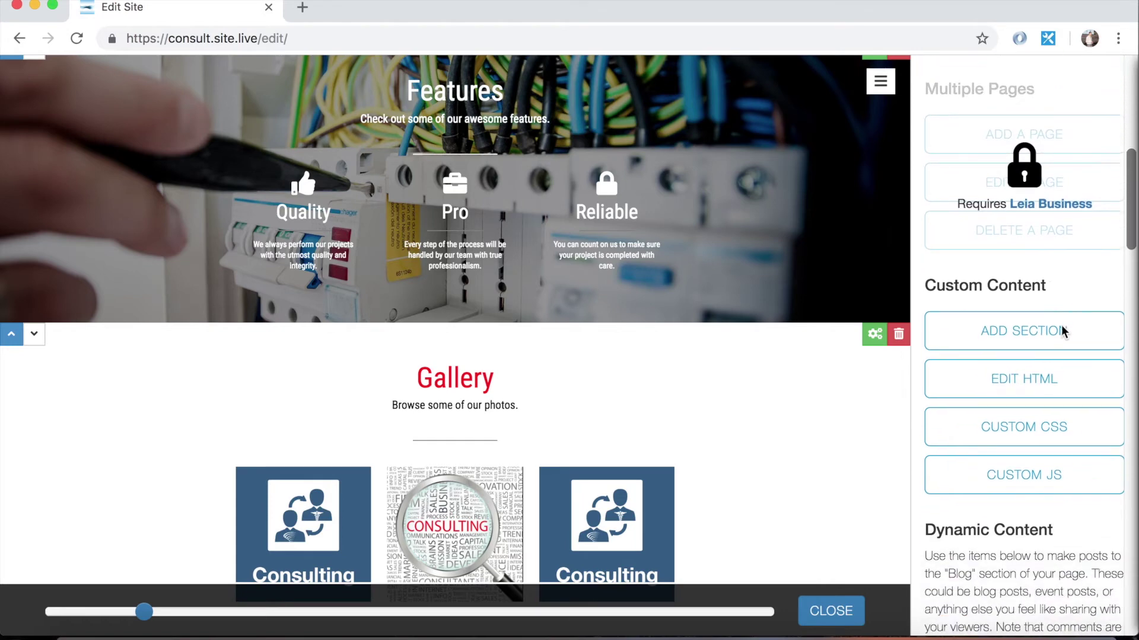
{"action": "left_click", "coordinate": [1044, 306]}
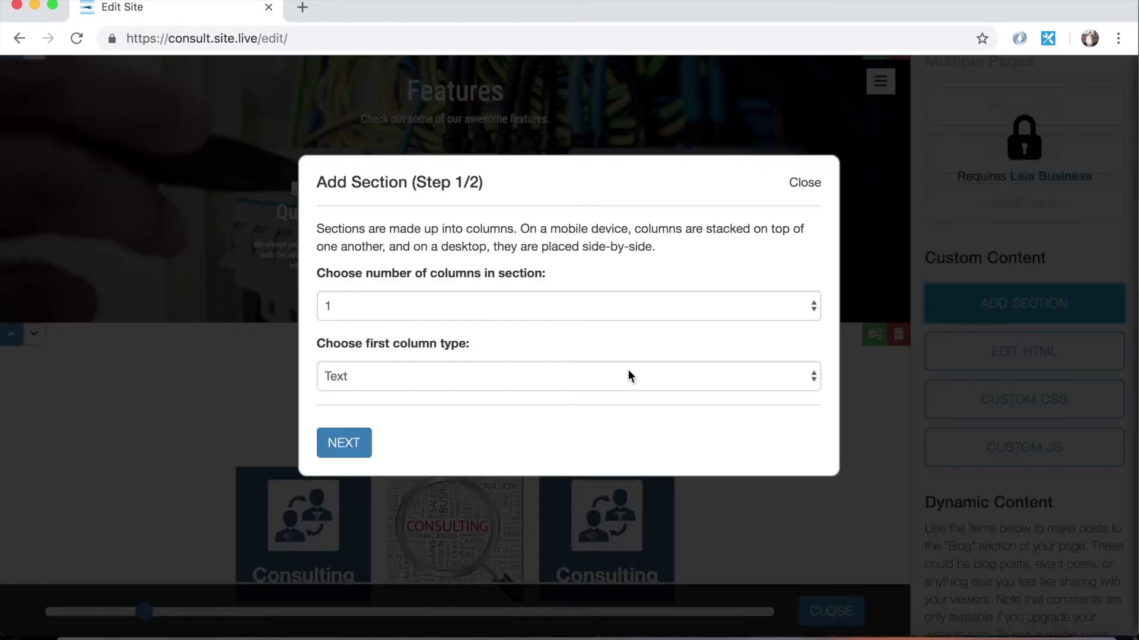
{"action": "left_click", "coordinate": [491, 382]}
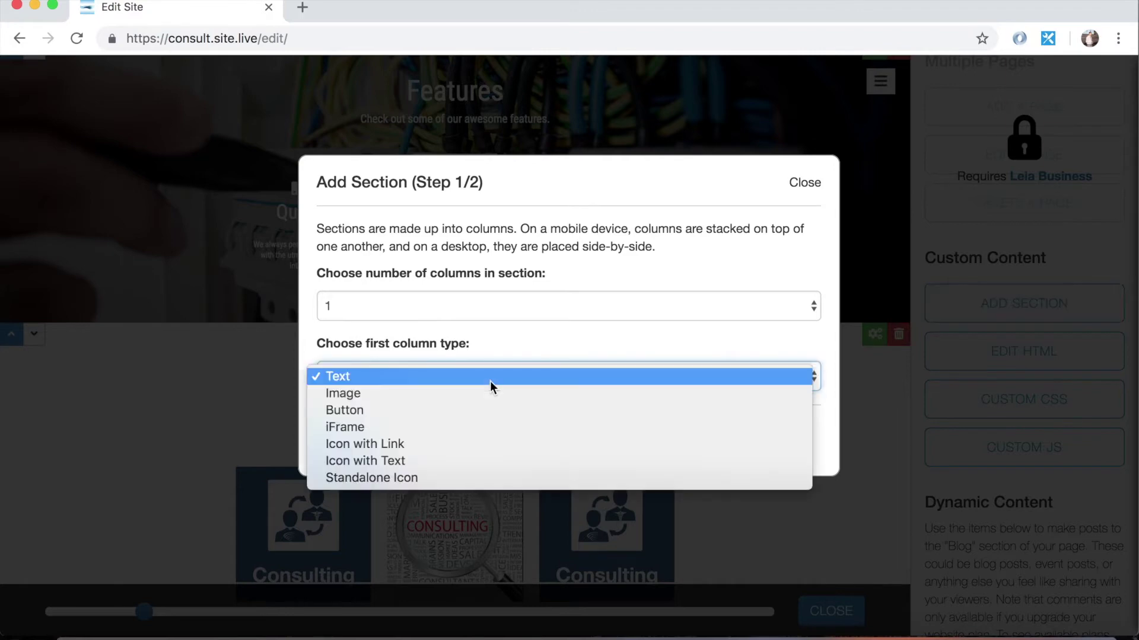
{"action": "left_click", "coordinate": [358, 409]}
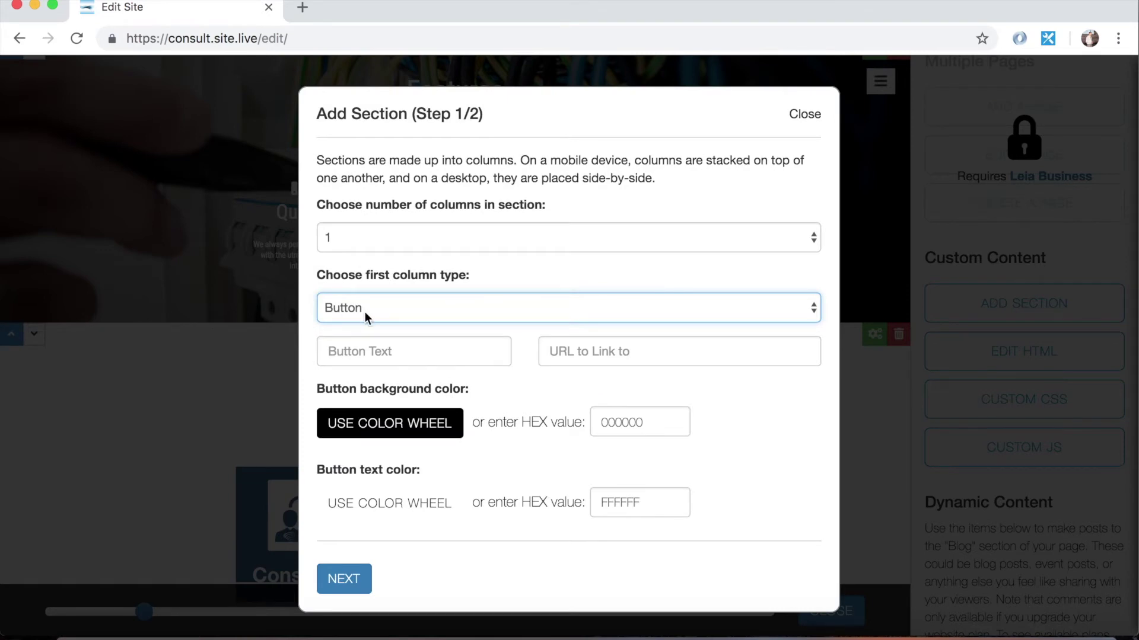
{"action": "left_click", "coordinate": [376, 355]}
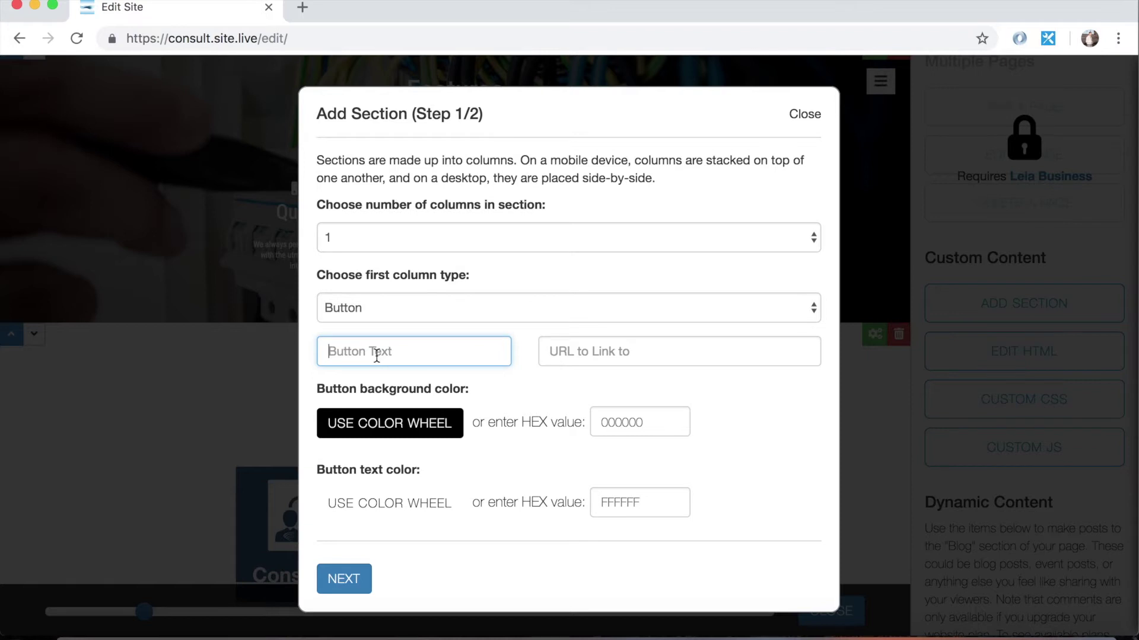
{"action": "type", "text": "Facebook"}
{"action": "left_click", "coordinate": [740, 352]}
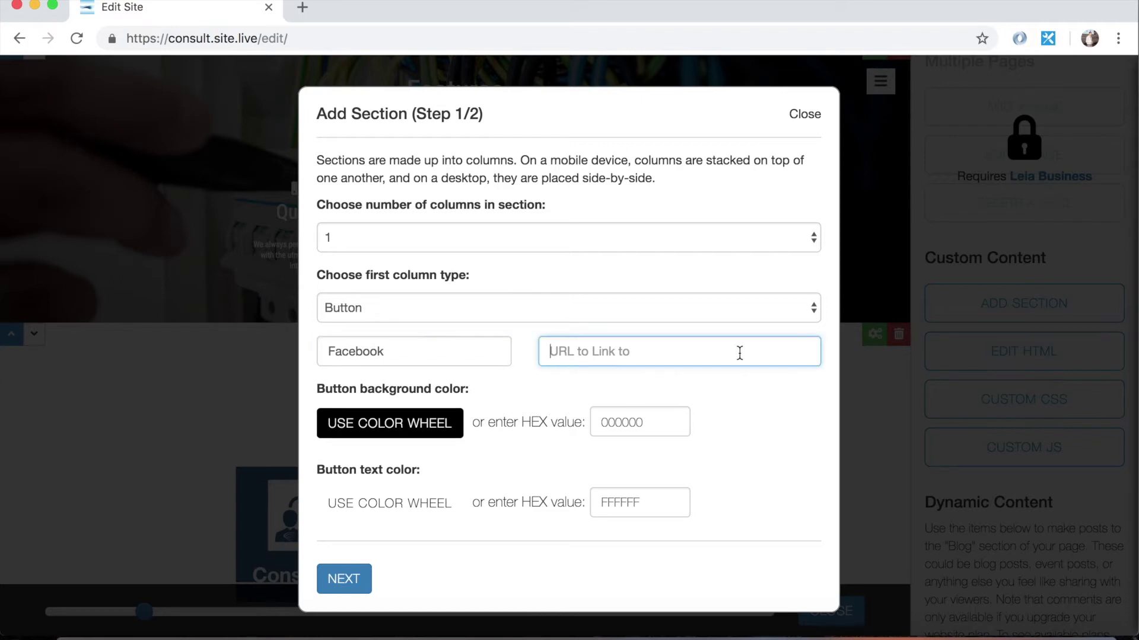
{"action": "type", "text": "https"}
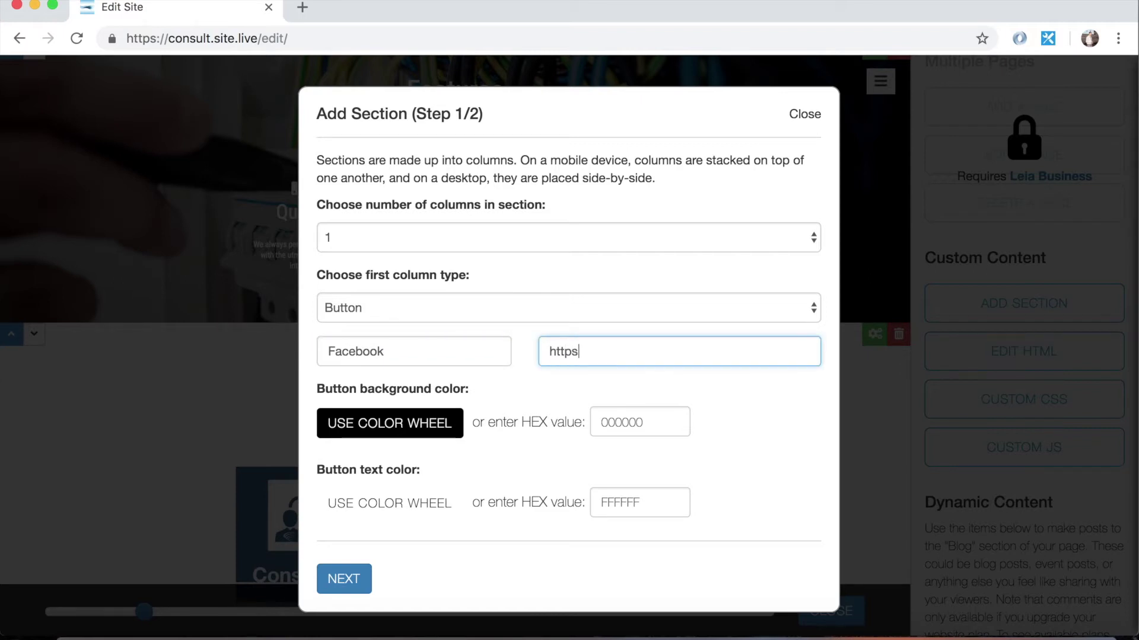
{"action": "type", "text": "://facebook.com"}
Give the button a green 4EFF24 background and keep its text white FFFFFF
{"action": "left_click", "coordinate": [374, 424]}
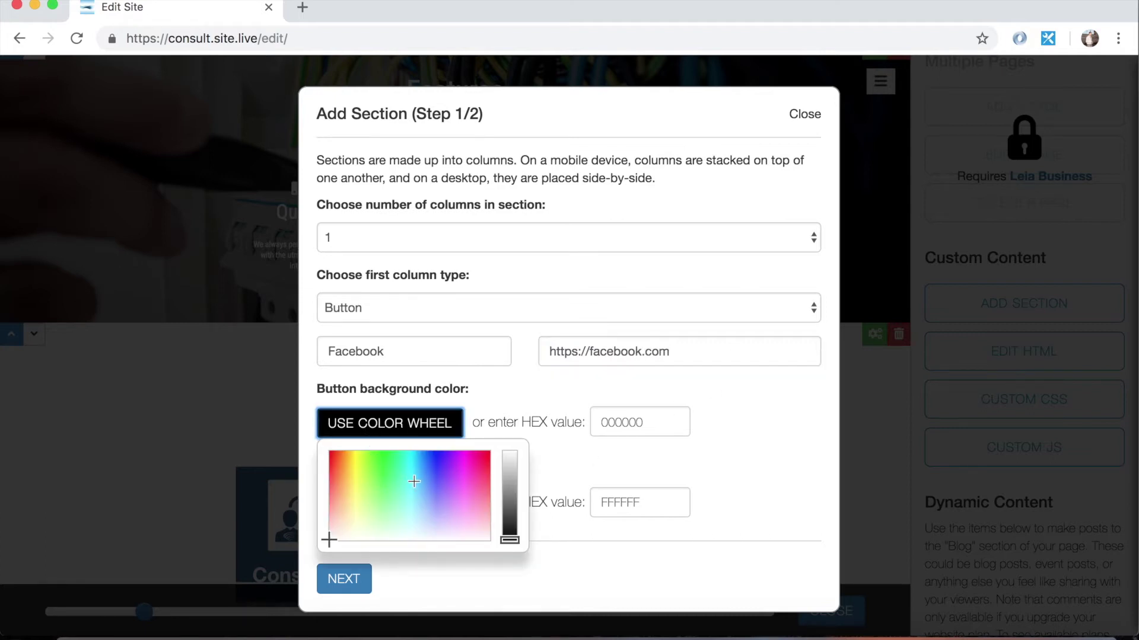
{"action": "left_click", "coordinate": [430, 460]}
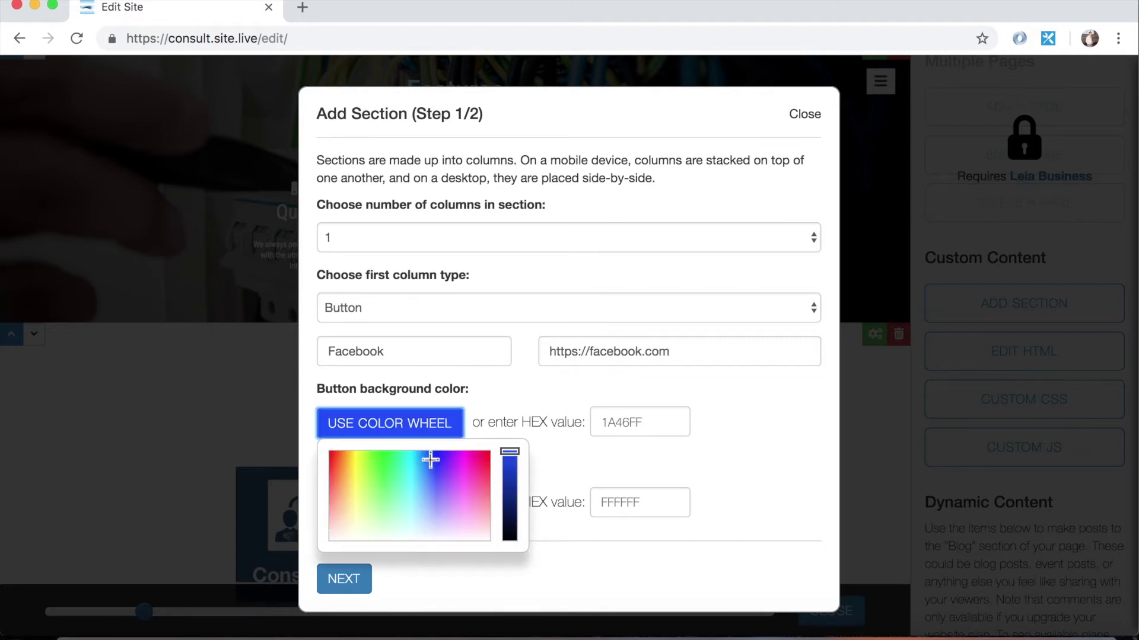
{"action": "left_click", "coordinate": [375, 464]}
{"action": "left_click", "coordinate": [691, 449]}
{"action": "left_click", "coordinate": [422, 504]}
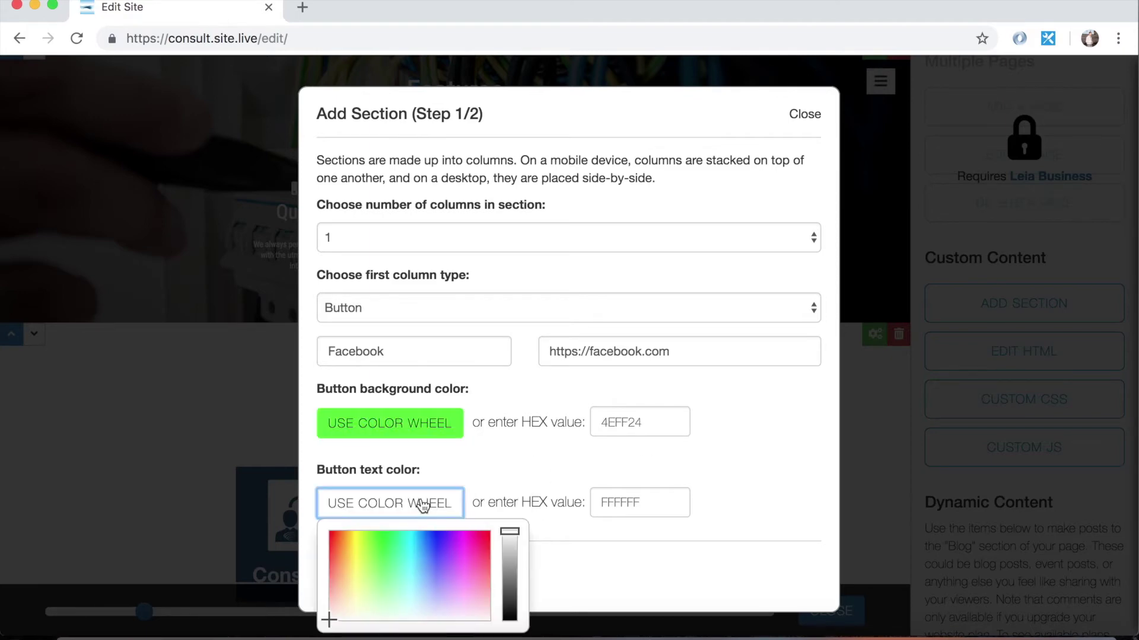
{"action": "left_click", "coordinate": [707, 465]}
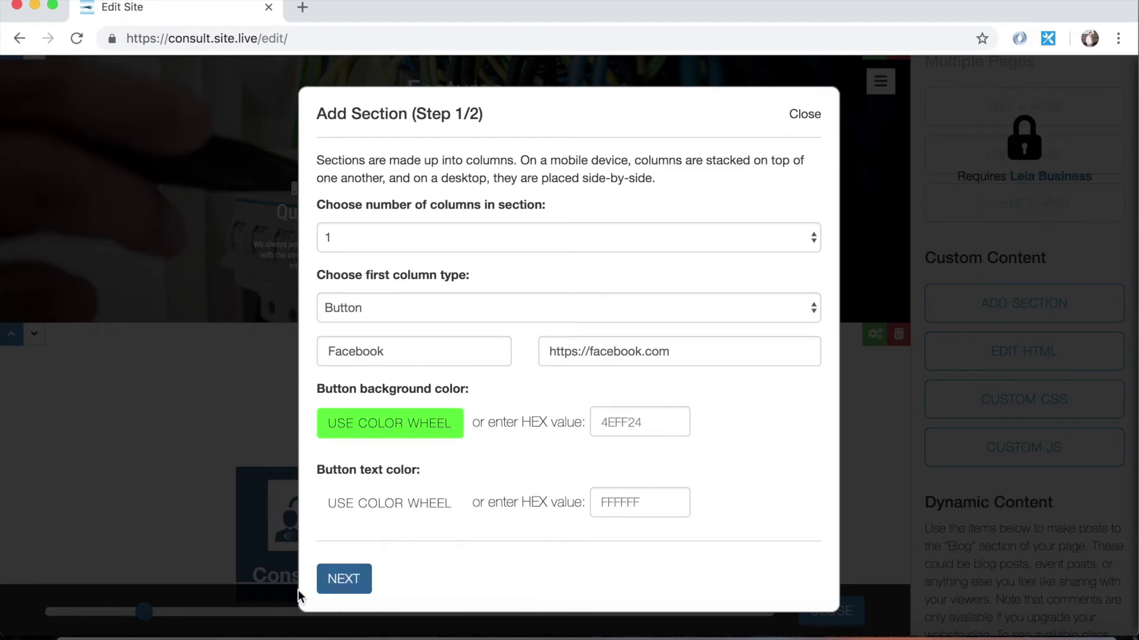
Switch the section background type to Image and complete the Facebook section's setup
{"action": "left_click", "coordinate": [342, 586]}
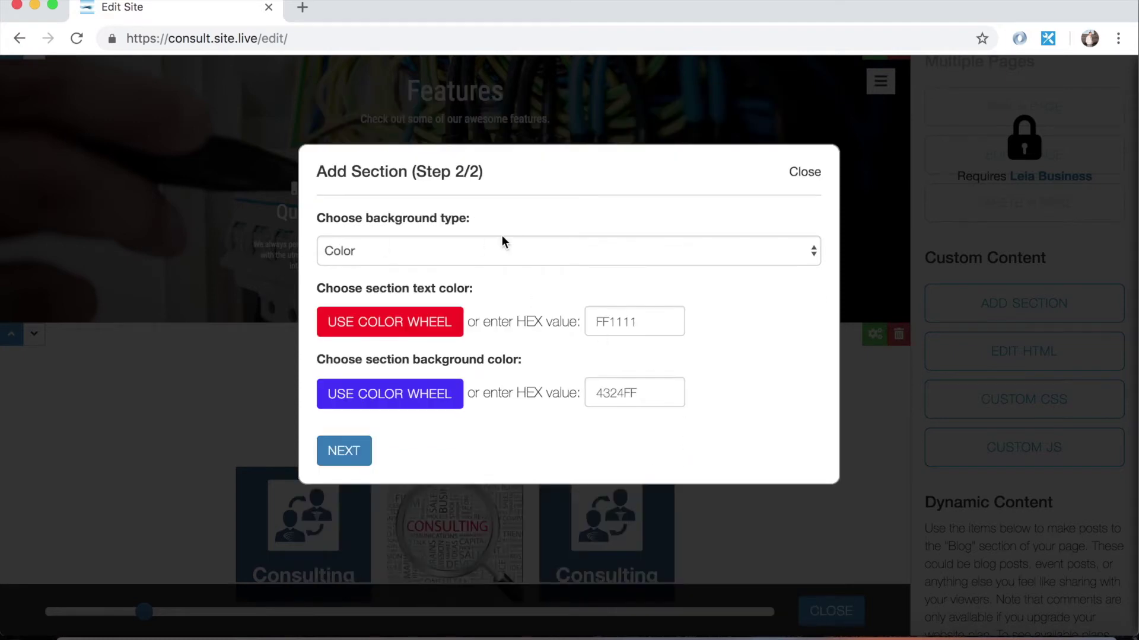
{"action": "left_click", "coordinate": [514, 254]}
{"action": "left_click", "coordinate": [486, 271]}
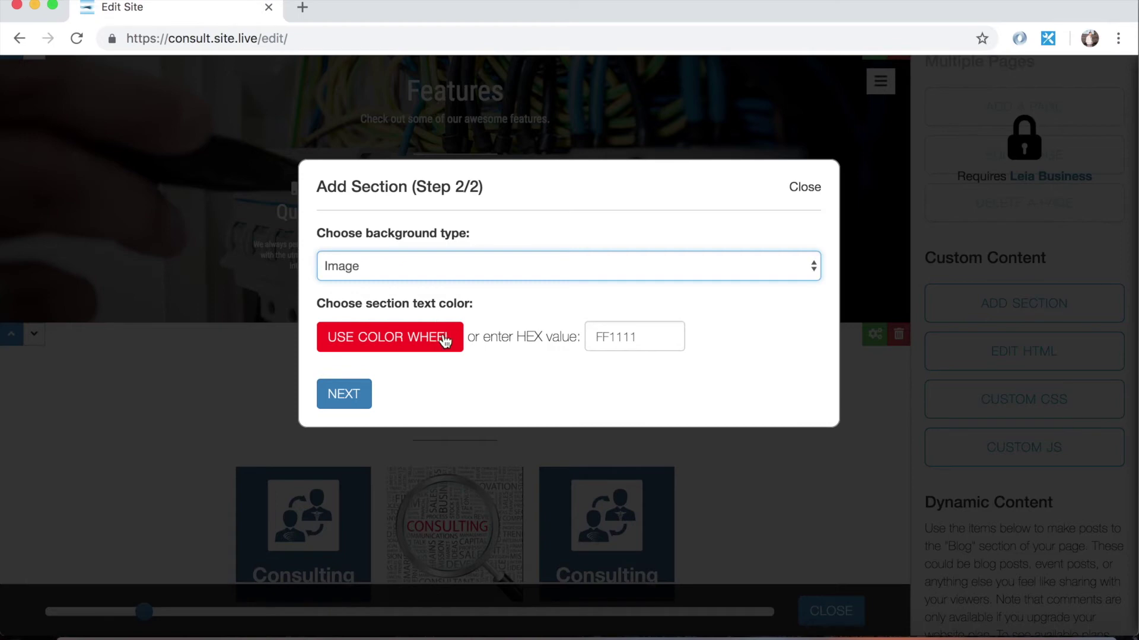
{"action": "left_click", "coordinate": [346, 396]}
{"action": "left_click", "coordinate": [571, 466]}
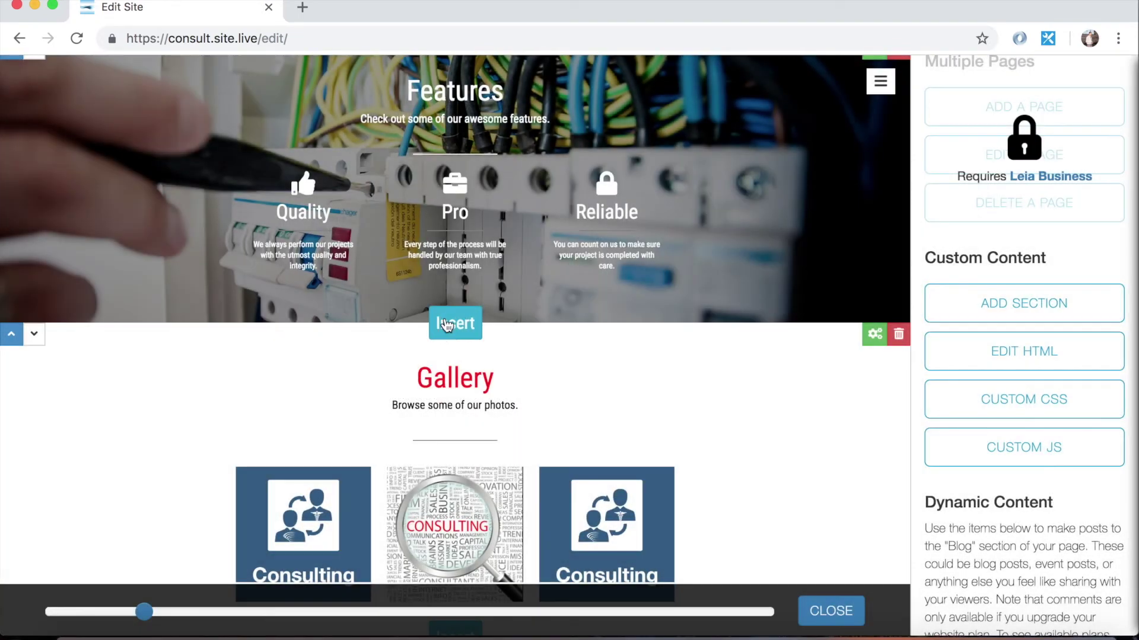
Insert a section below Features and make the golf swing photo its background
{"action": "left_click", "coordinate": [453, 329]}
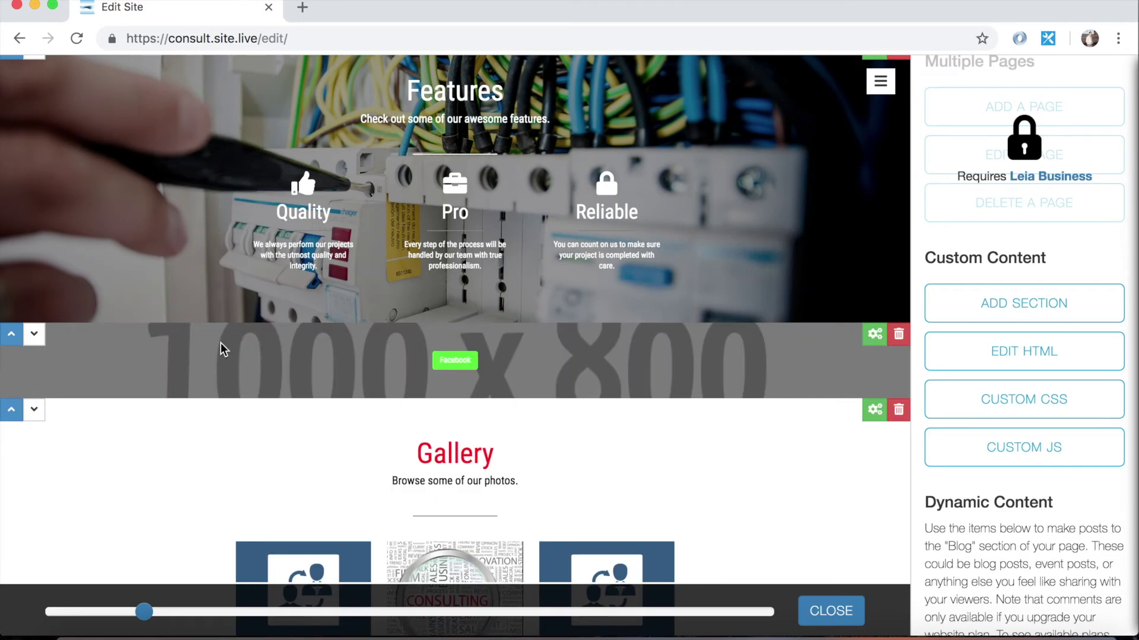
{"action": "left_click", "coordinate": [791, 367]}
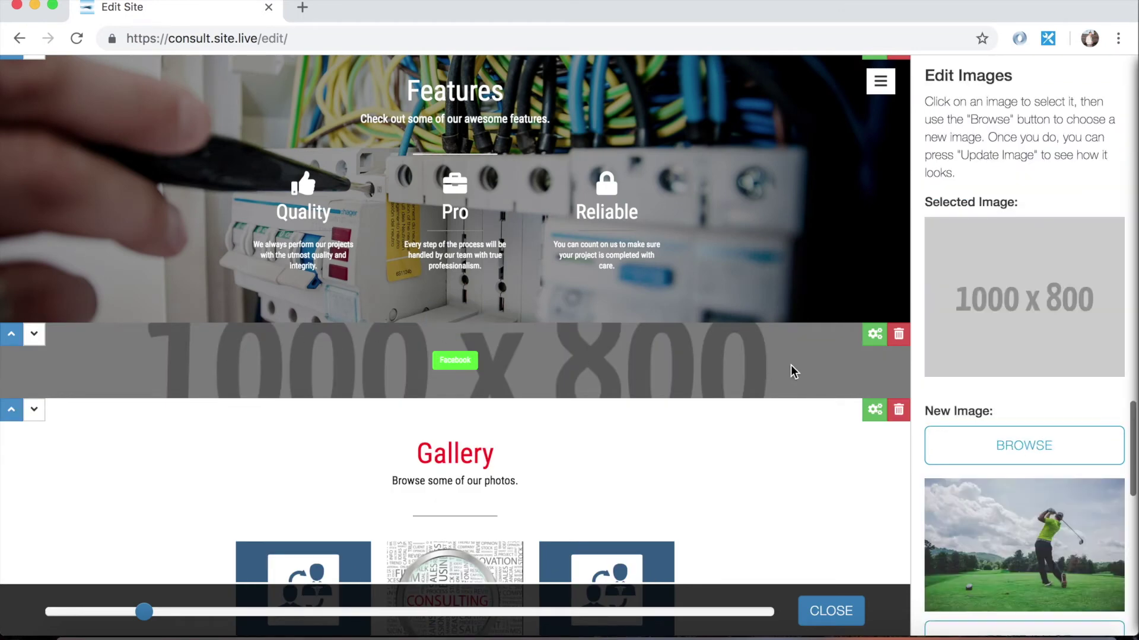
{"action": "scroll", "coordinate": [976, 405], "scroll_direction": "down", "scroll_amount": 2}
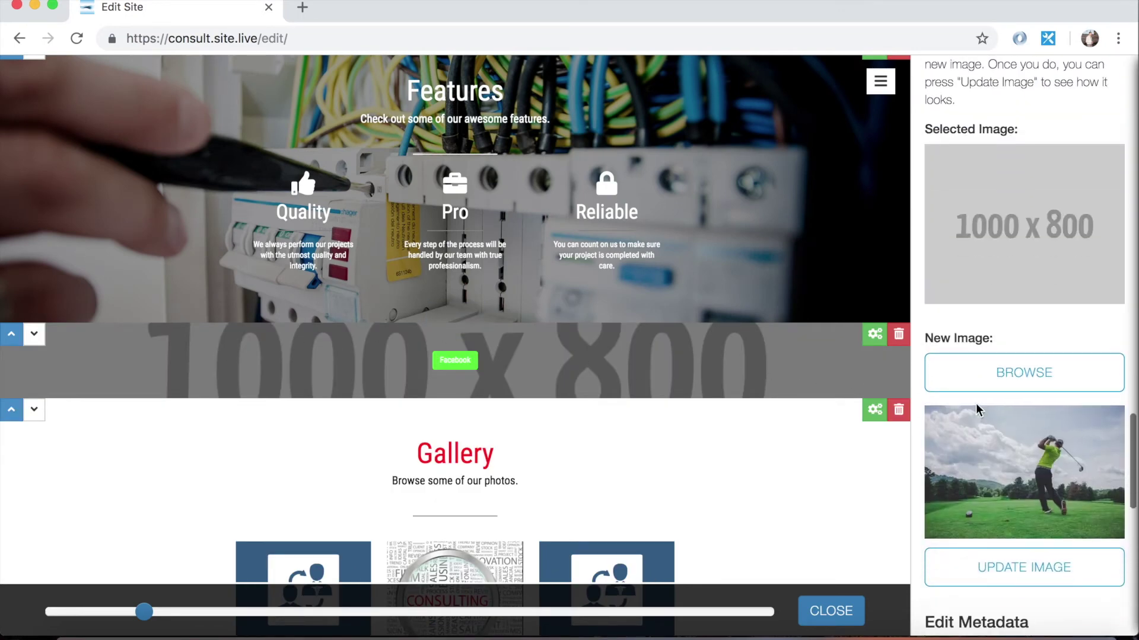
{"action": "left_click", "coordinate": [1028, 570]}
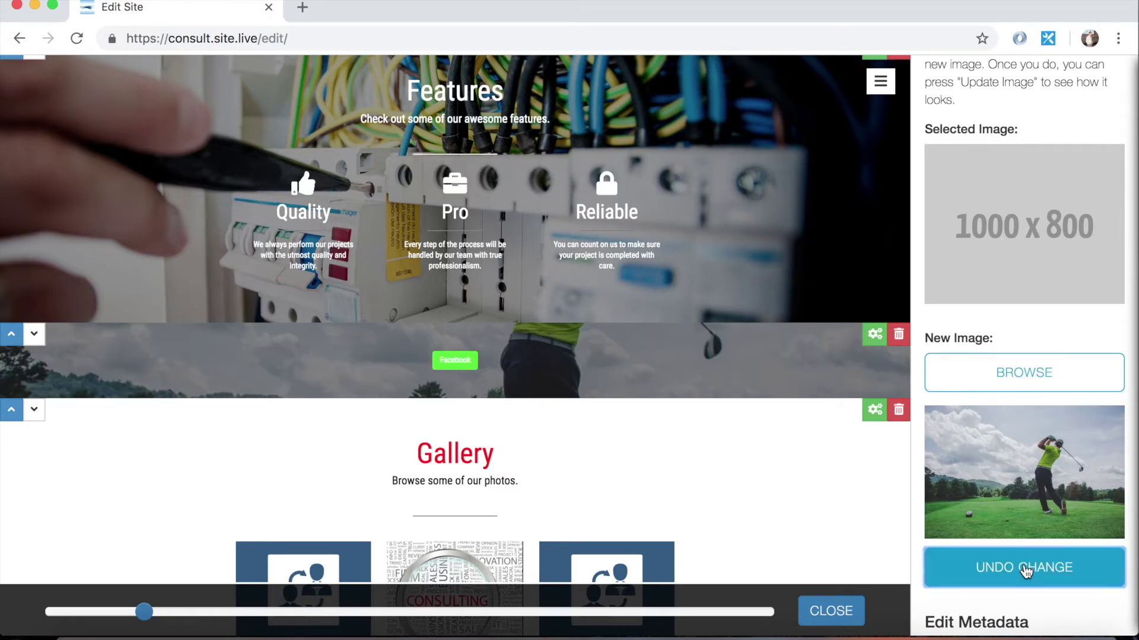
Keep the Facebook button's link unchanged and enlarge its text to 92px
{"action": "left_click", "coordinate": [465, 363]}
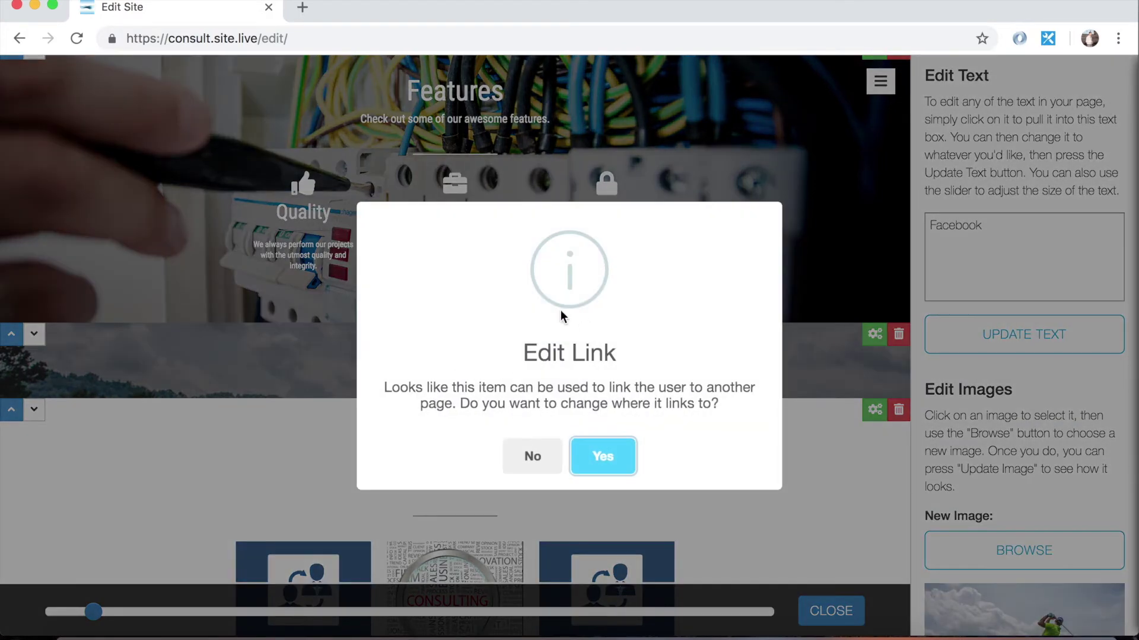
{"action": "left_click", "coordinate": [522, 462]}
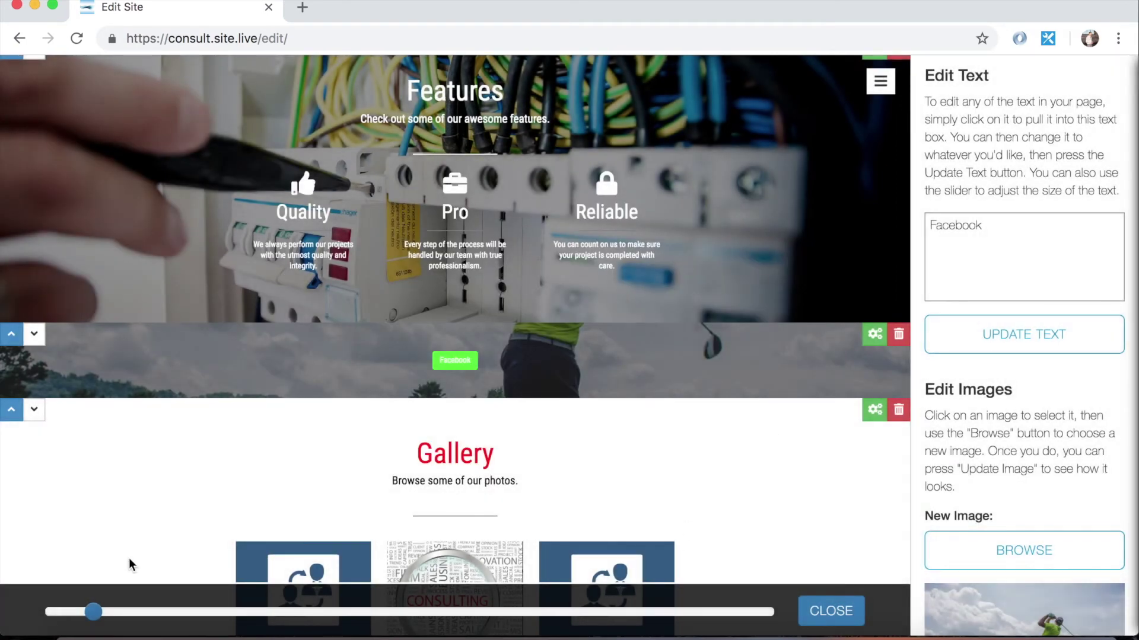
{"action": "left_click_drag", "start_coordinate": [93, 611], "coordinate": [291, 611]}
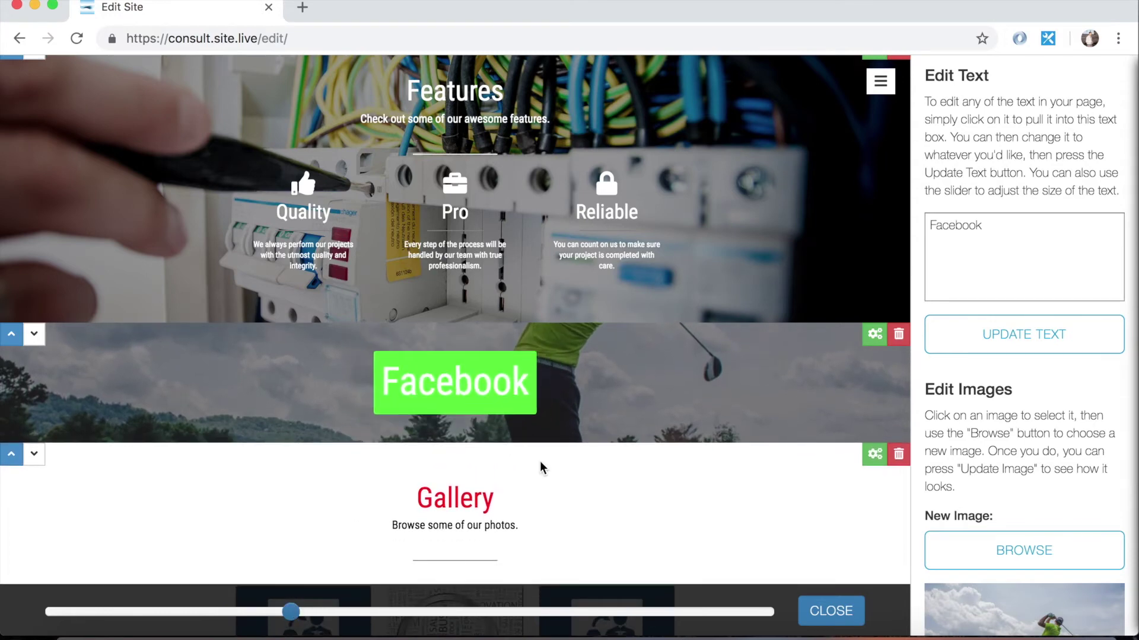
{"action": "left_click", "coordinate": [839, 614]}
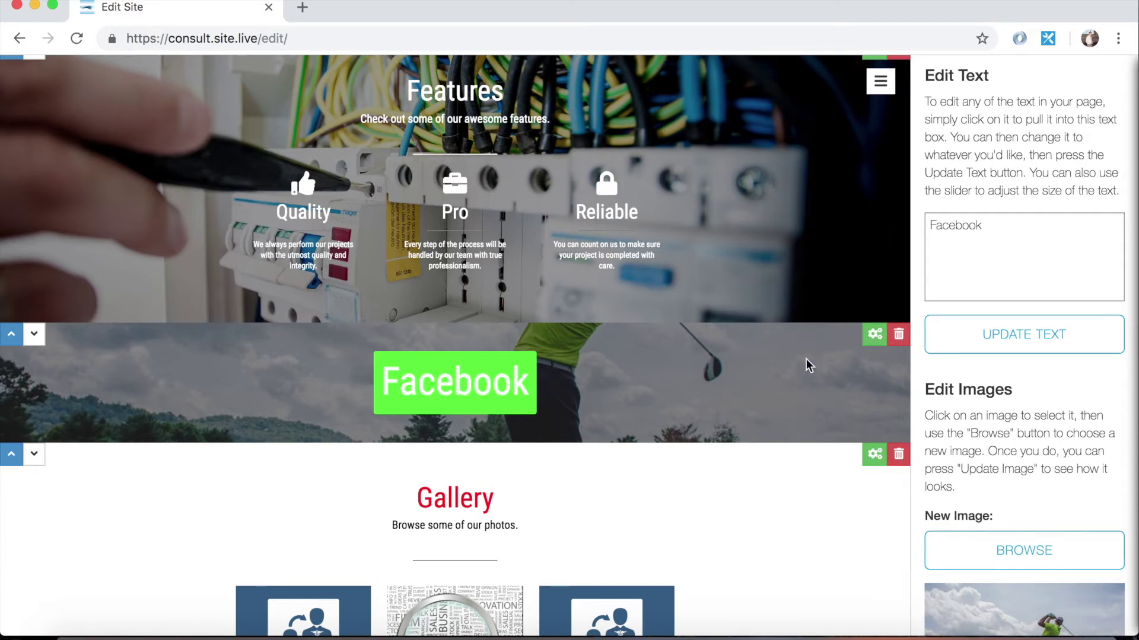
Add a one-column custom section whose first column type is iFrame
{"action": "scroll", "coordinate": [947, 383], "scroll_direction": "down", "scroll_amount": 10}
{"action": "scroll", "coordinate": [947, 389], "scroll_direction": "up", "scroll_amount": 6}
{"action": "scroll", "coordinate": [1039, 351], "scroll_direction": "down", "scroll_amount": 1}
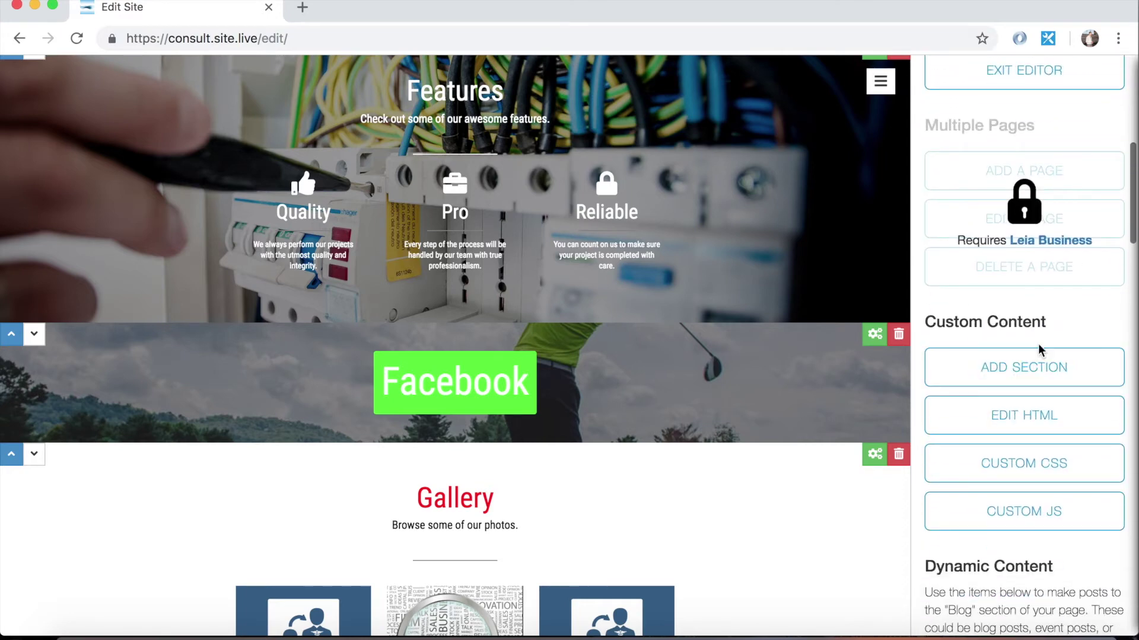
{"action": "left_click", "coordinate": [1044, 365]}
{"action": "left_click", "coordinate": [599, 384]}
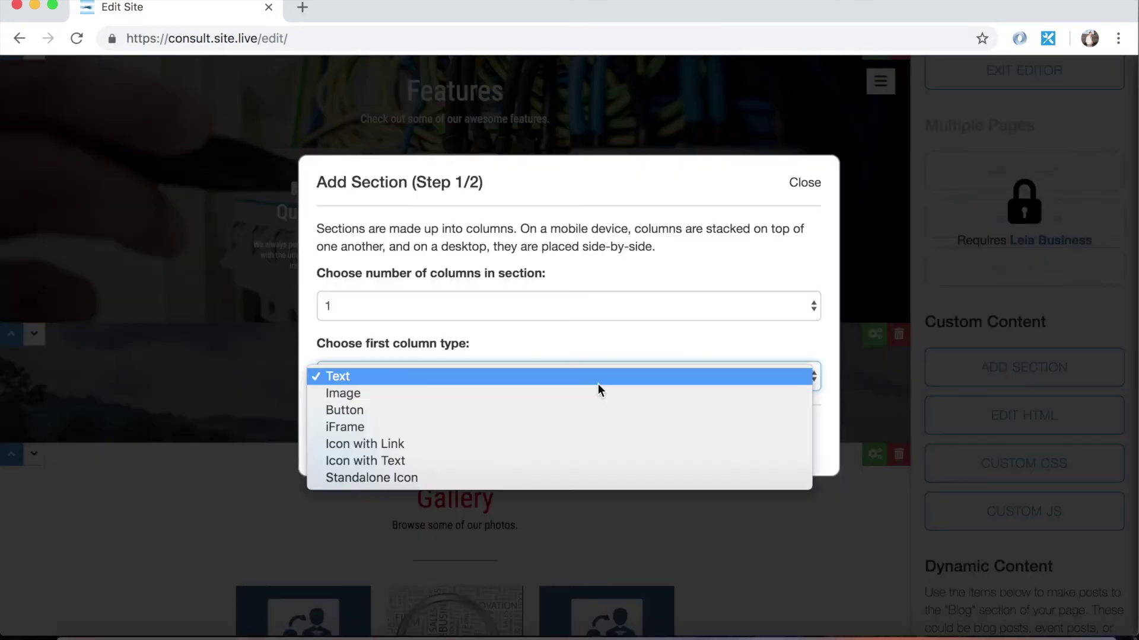
{"action": "left_click", "coordinate": [393, 430]}
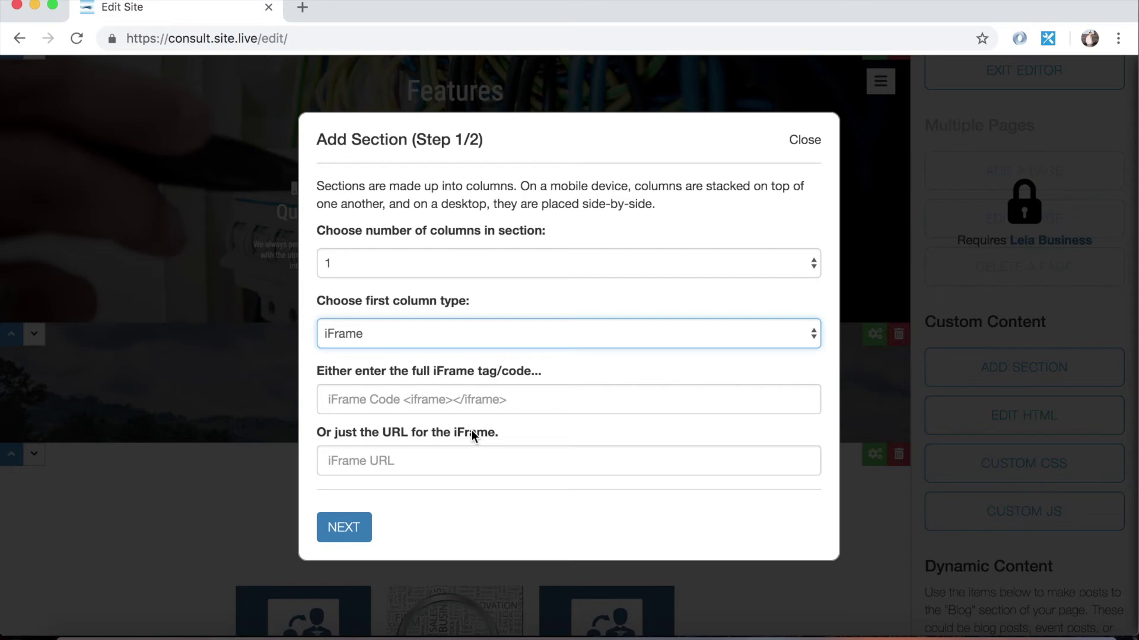
Load the 'Leia Tutorial Video 1 - The Basics' YouTube video in a new tab
{"action": "left_click", "coordinate": [304, 8]}
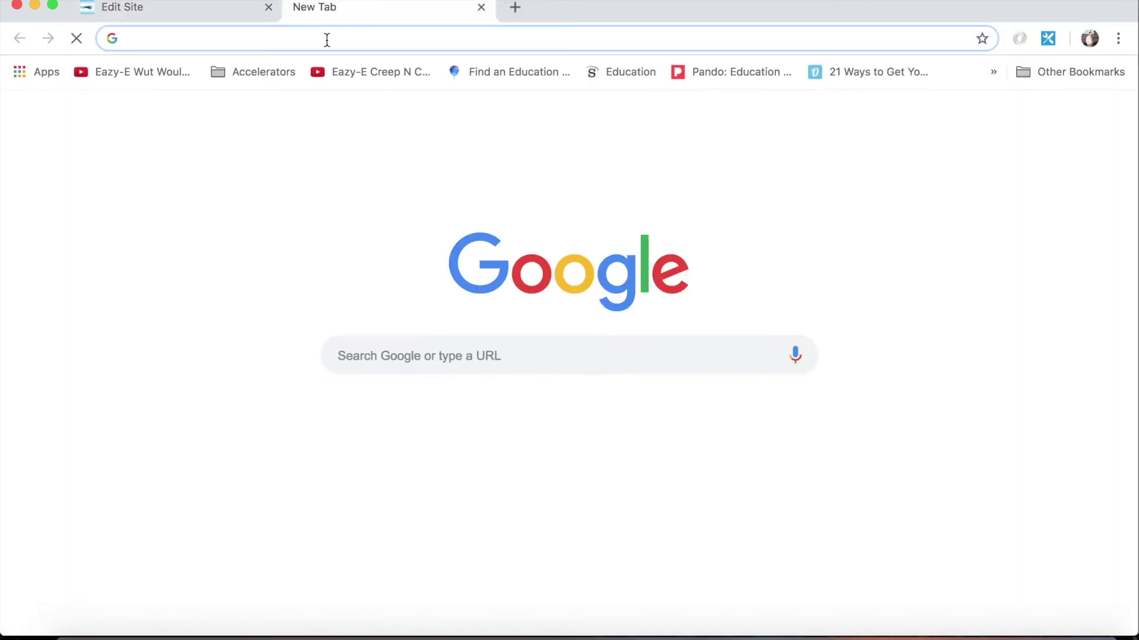
{"action": "type", "text": "youtb"}
{"action": "key", "text": "BackSpace"}
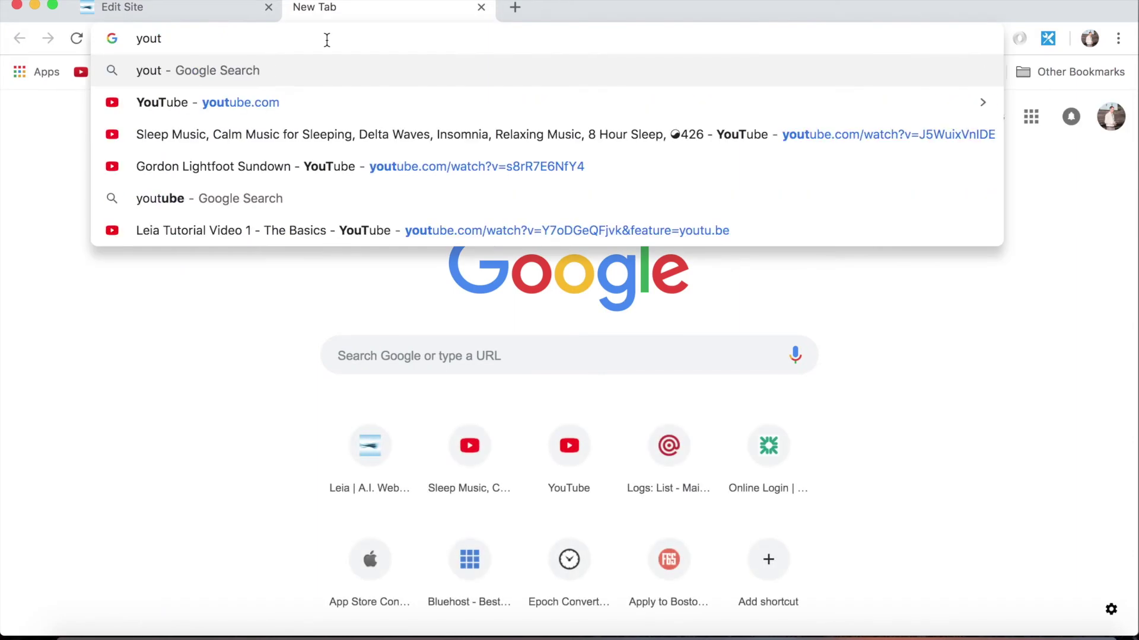
{"action": "key", "text": "Down"}
{"action": "key", "text": "Down"}
{"action": "key", "text": "Down"}
{"action": "key", "text": "Down"}
{"action": "key", "text": "Down"}
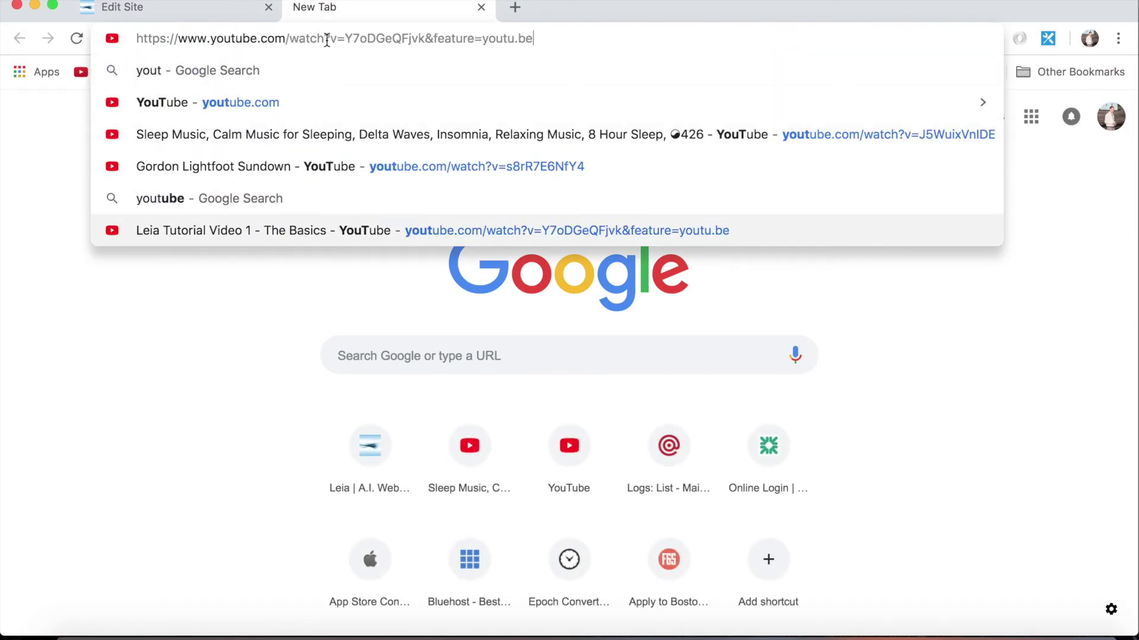
{"action": "key", "text": "Return"}
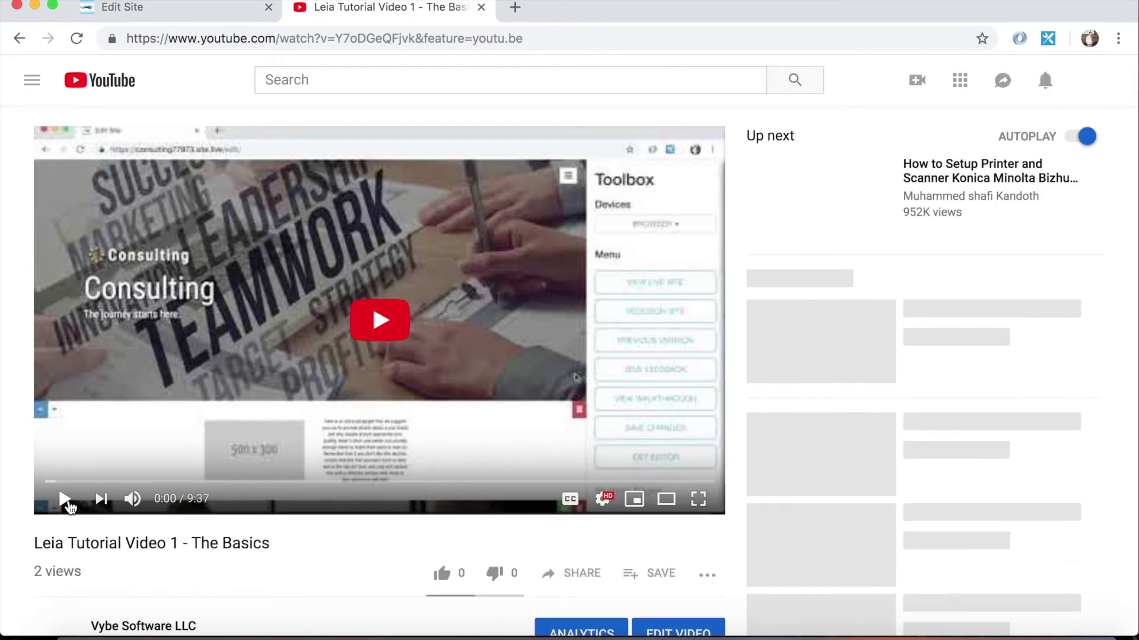
{"action": "left_click", "coordinate": [67, 501]}
{"action": "left_click", "coordinate": [64, 500]}
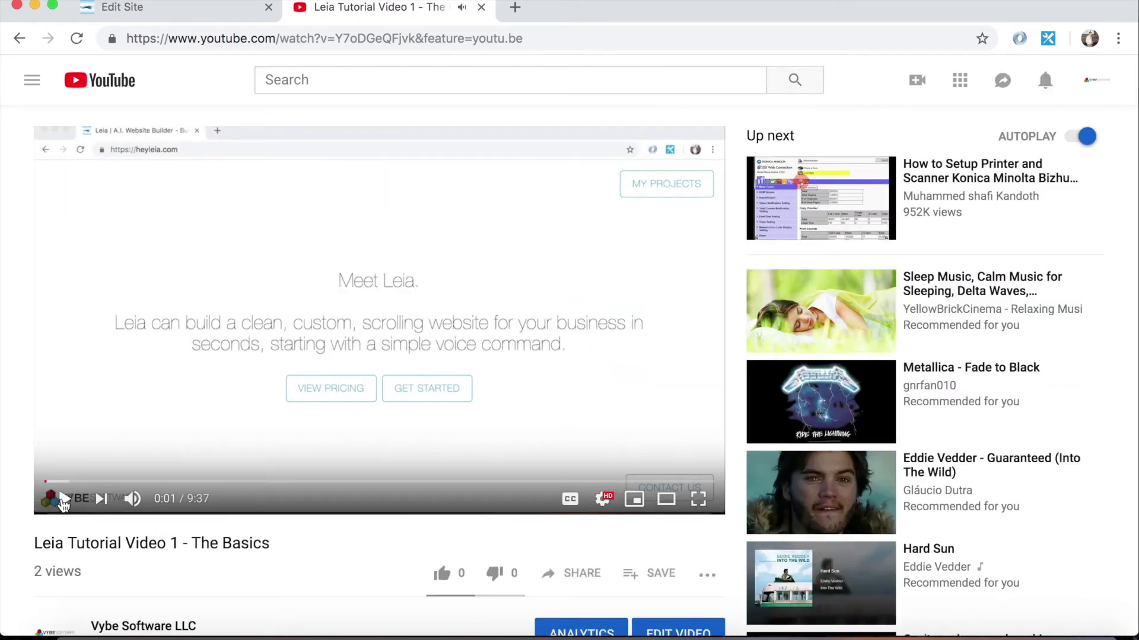
Copy the video's iframe embed code and return to the site editor
{"action": "scroll", "coordinate": [505, 505], "scroll_direction": "down", "scroll_amount": 1}
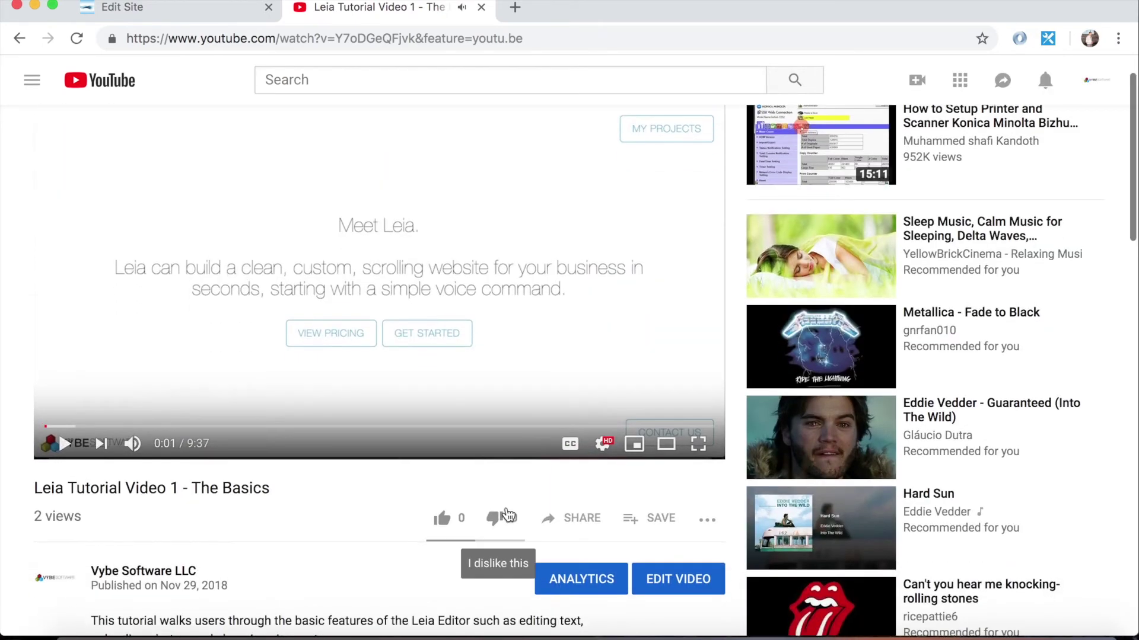
{"action": "scroll", "coordinate": [323, 518], "scroll_direction": "down", "scroll_amount": 2}
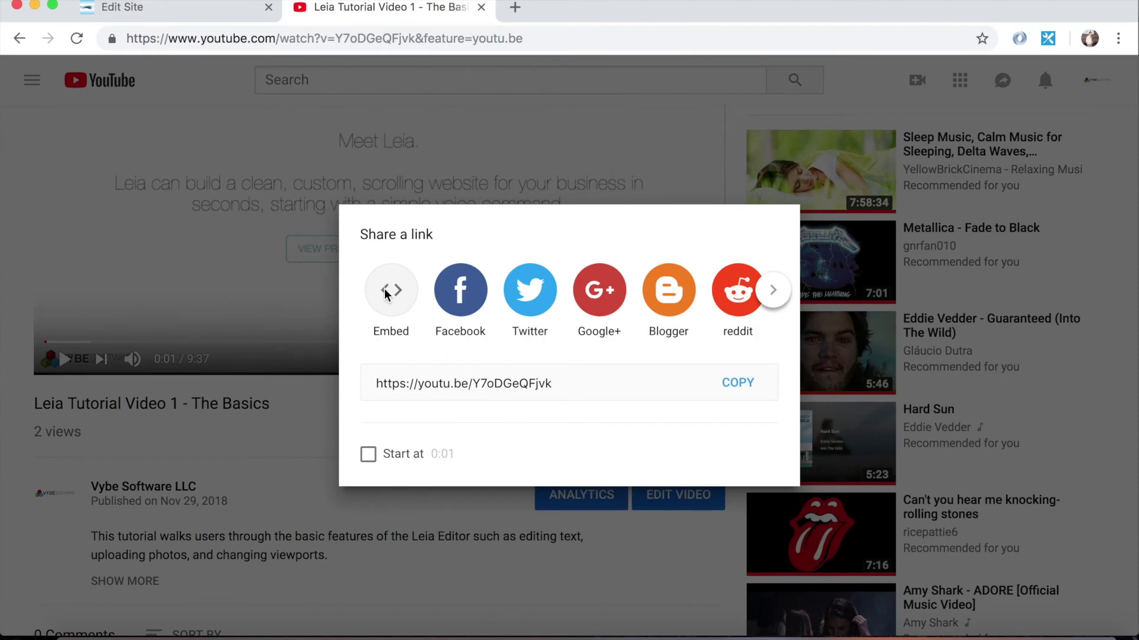
{"action": "left_click", "coordinate": [386, 292]}
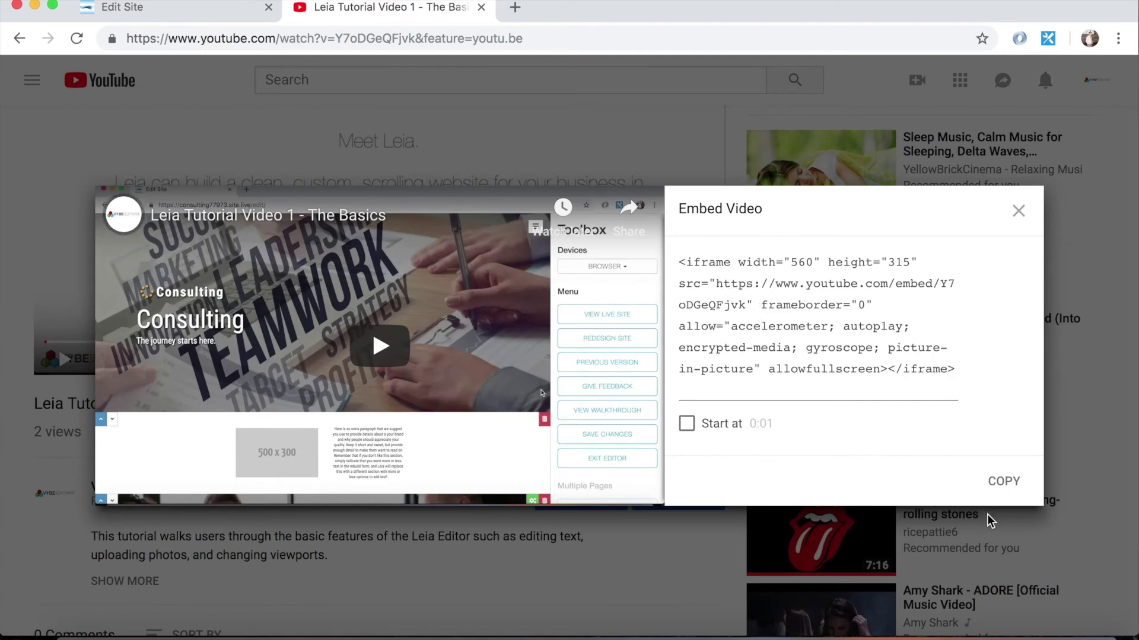
{"action": "left_click", "coordinate": [1003, 481]}
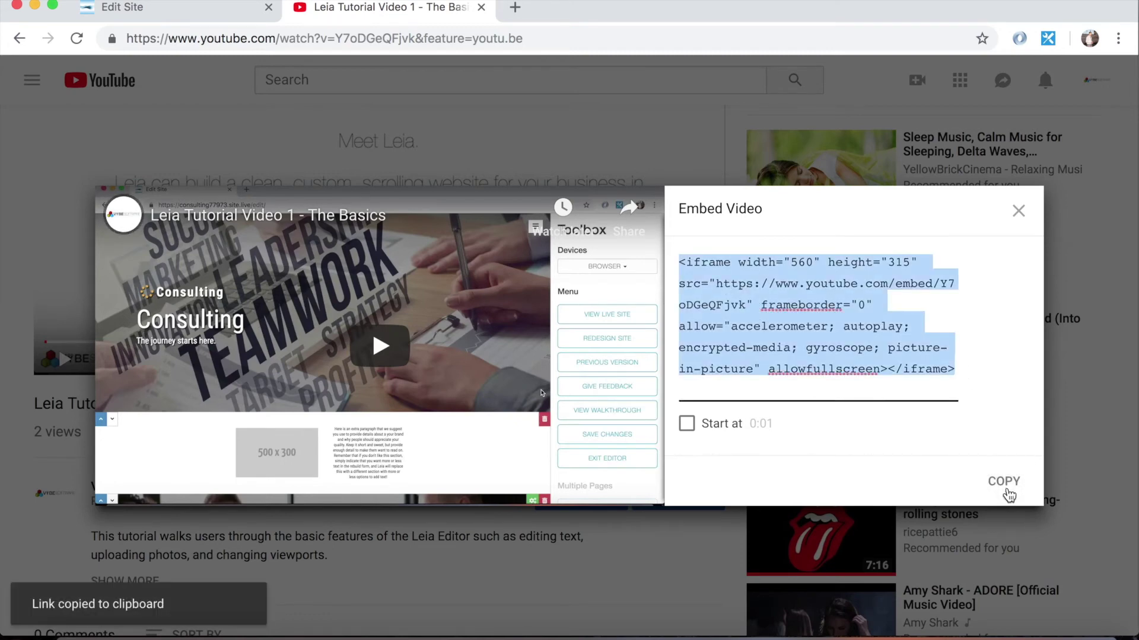
{"action": "left_click", "coordinate": [160, 8]}
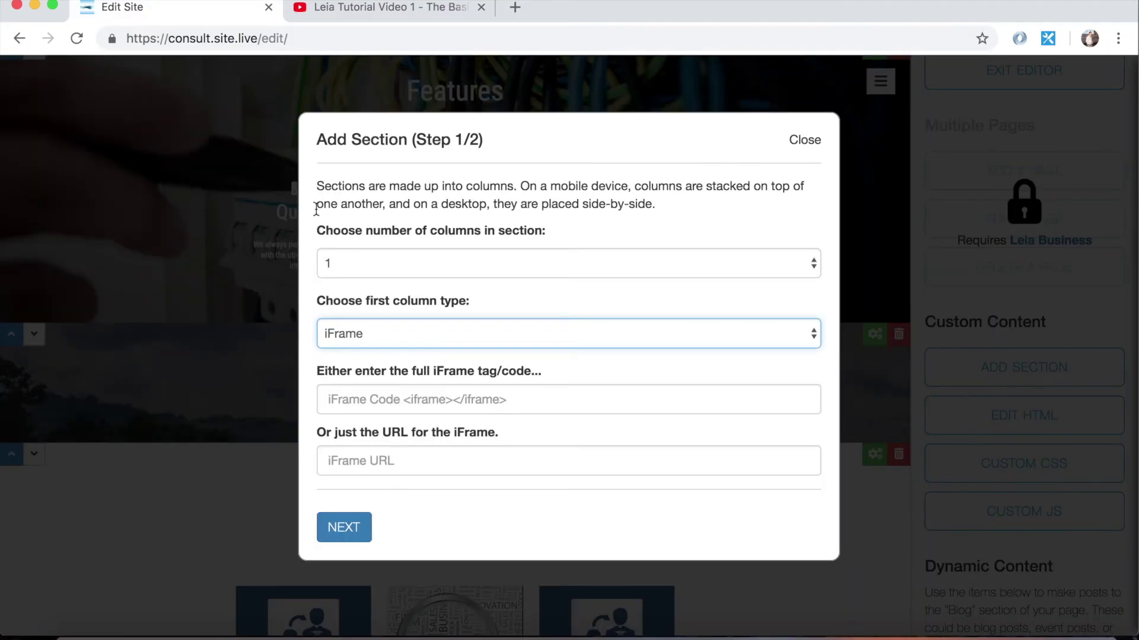
Paste the YouTube embed code into the iFrame section's code field
{"action": "left_click", "coordinate": [432, 408]}
{"action": "key", "text": "super+v"}
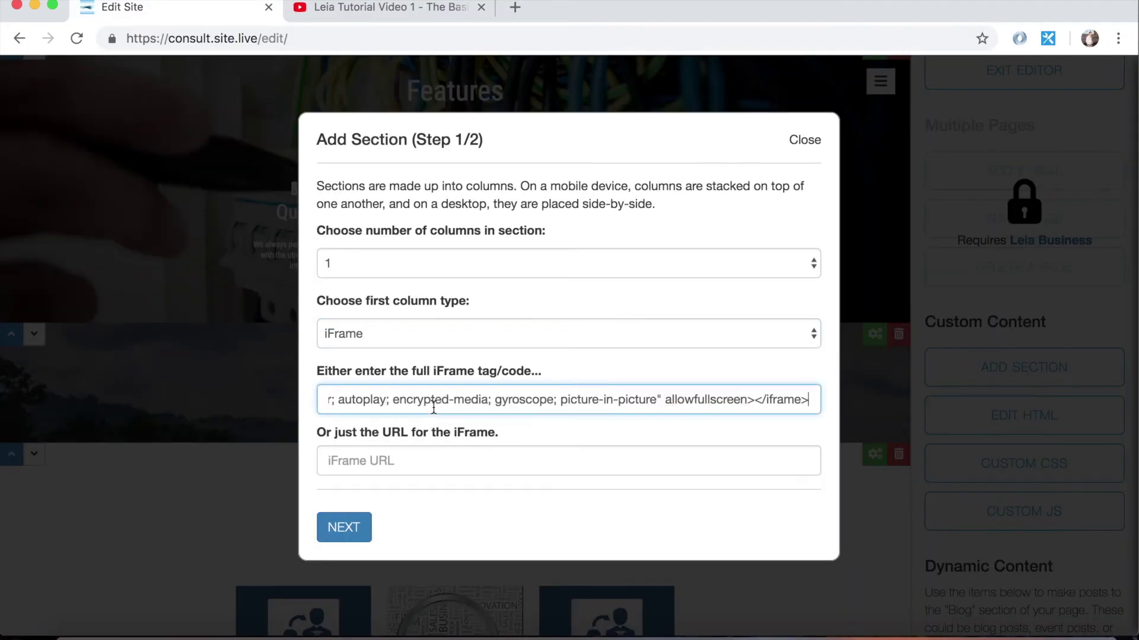
{"action": "left_click", "coordinate": [529, 525]}
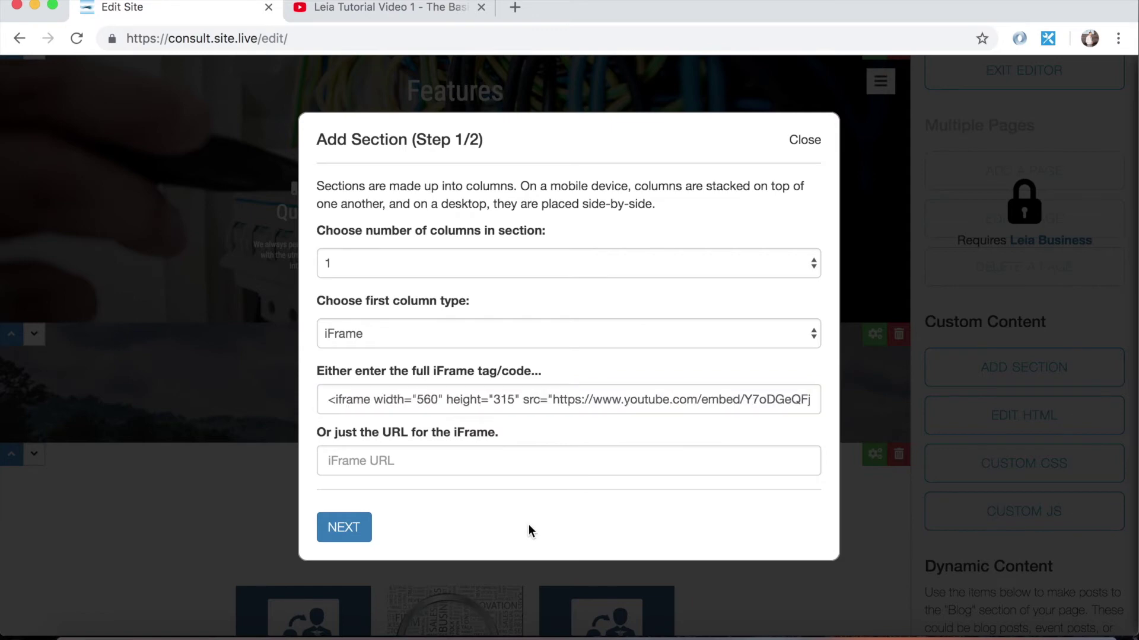
Give the section a colour background with white (FFFFFF) text and background
{"action": "left_click", "coordinate": [336, 527]}
{"action": "left_click", "coordinate": [418, 266]}
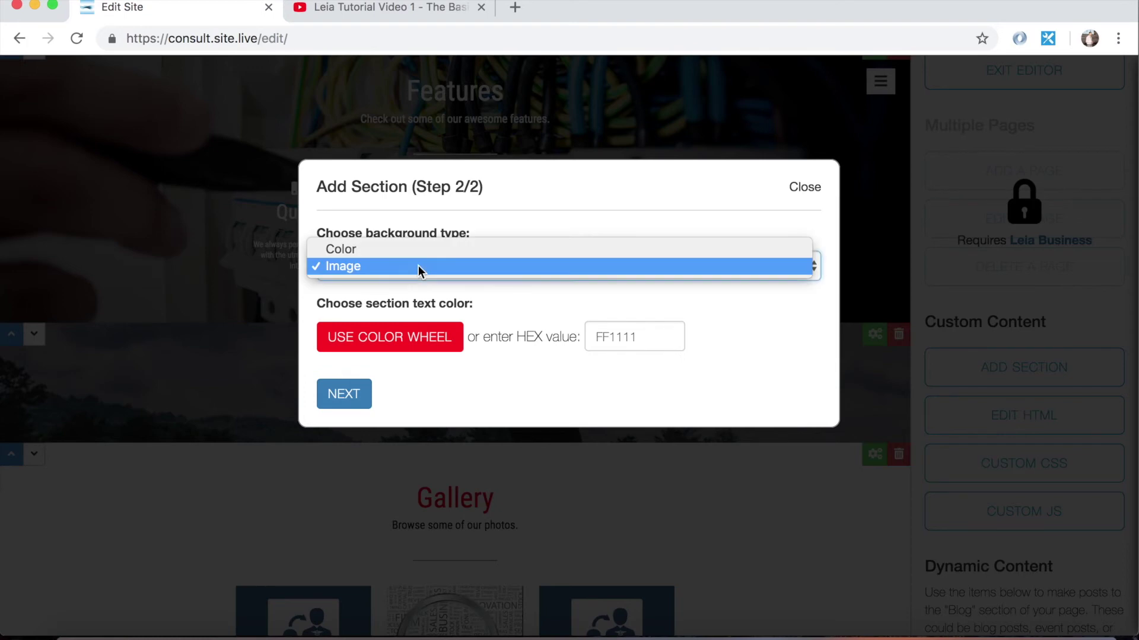
{"action": "left_click", "coordinate": [404, 250]}
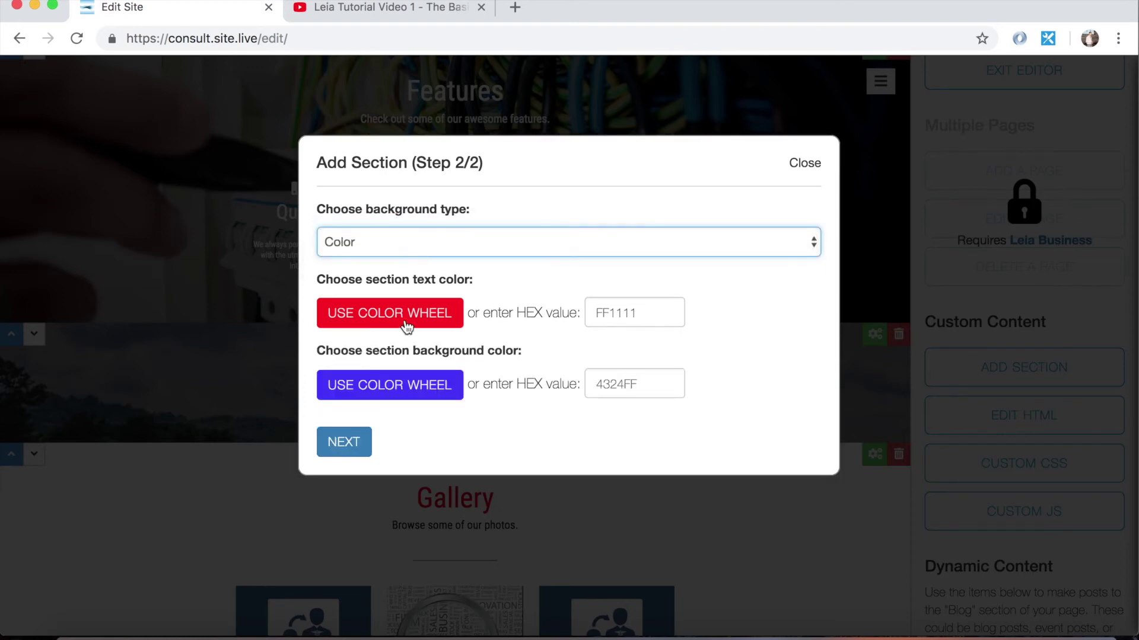
{"action": "left_click", "coordinate": [407, 324]}
{"action": "mouse_move", "coordinate": [332, 365]}
{"action": "left_mouse_down"}
{"action": "mouse_move", "coordinate": [271, 386]}
{"action": "mouse_move", "coordinate": [209, 511]}
{"action": "left_mouse_up"}
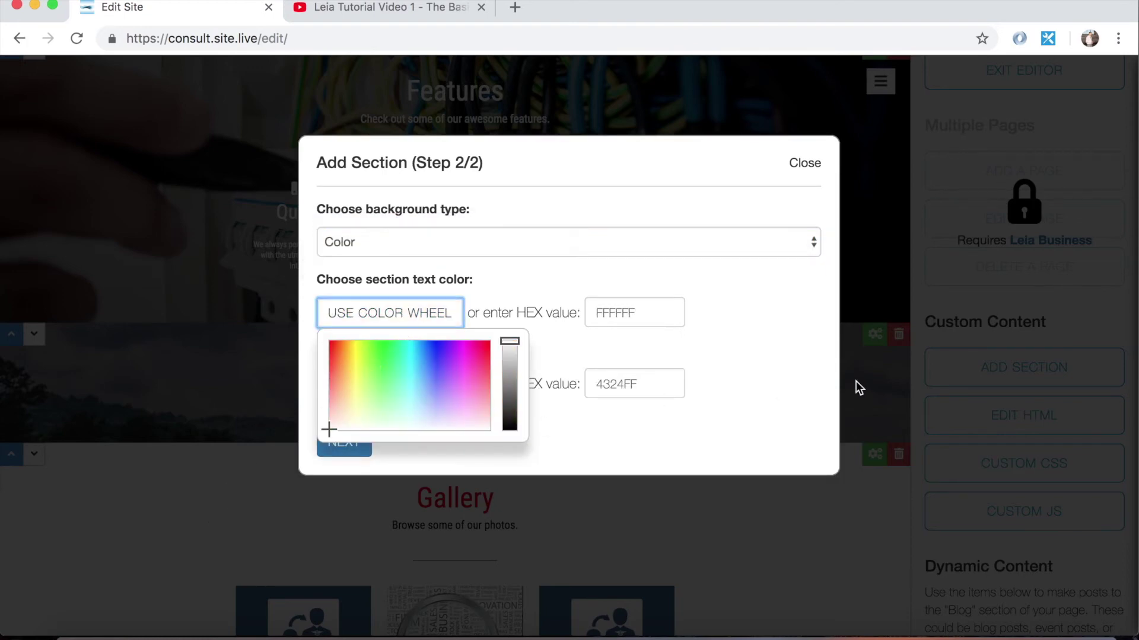
{"action": "left_click", "coordinate": [788, 366]}
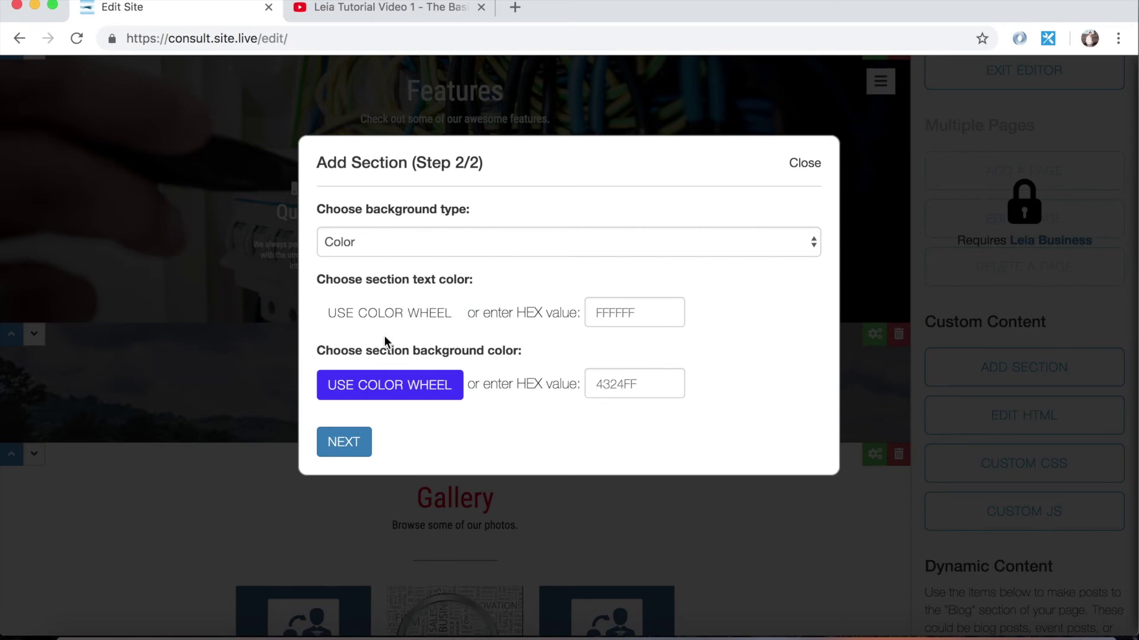
{"action": "left_click", "coordinate": [406, 380]}
{"action": "mouse_move", "coordinate": [363, 431]}
{"action": "left_mouse_down"}
{"action": "mouse_move", "coordinate": [295, 501]}
{"action": "mouse_move", "coordinate": [333, 536]}
{"action": "left_mouse_up"}
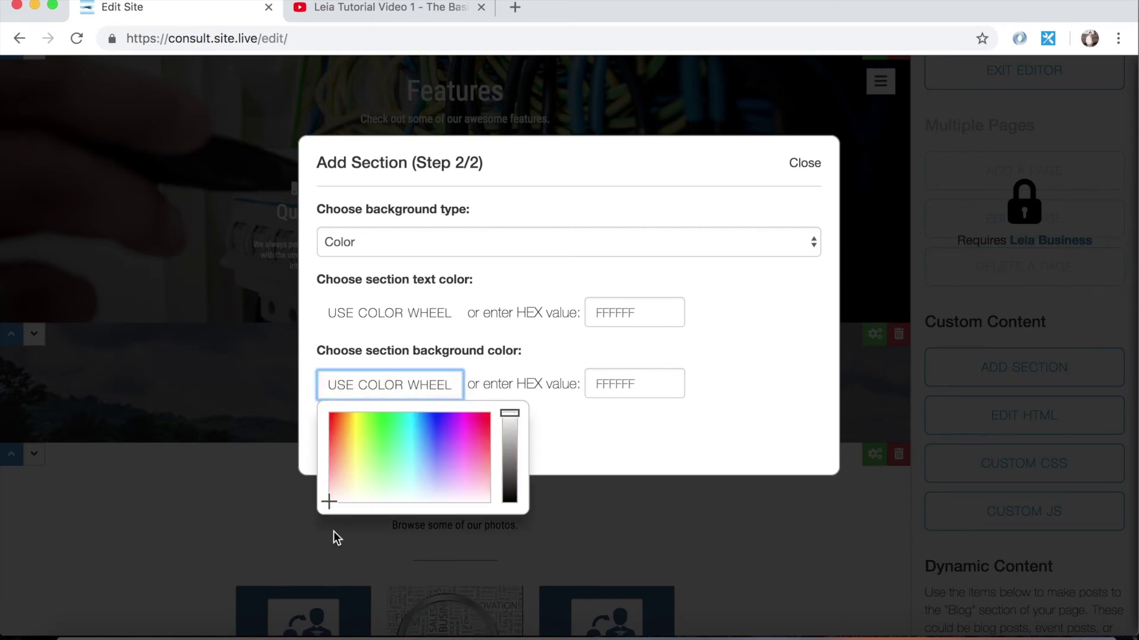
{"action": "left_click", "coordinate": [761, 379]}
Place the embedded video section directly below Features
{"action": "left_click", "coordinate": [333, 439]}
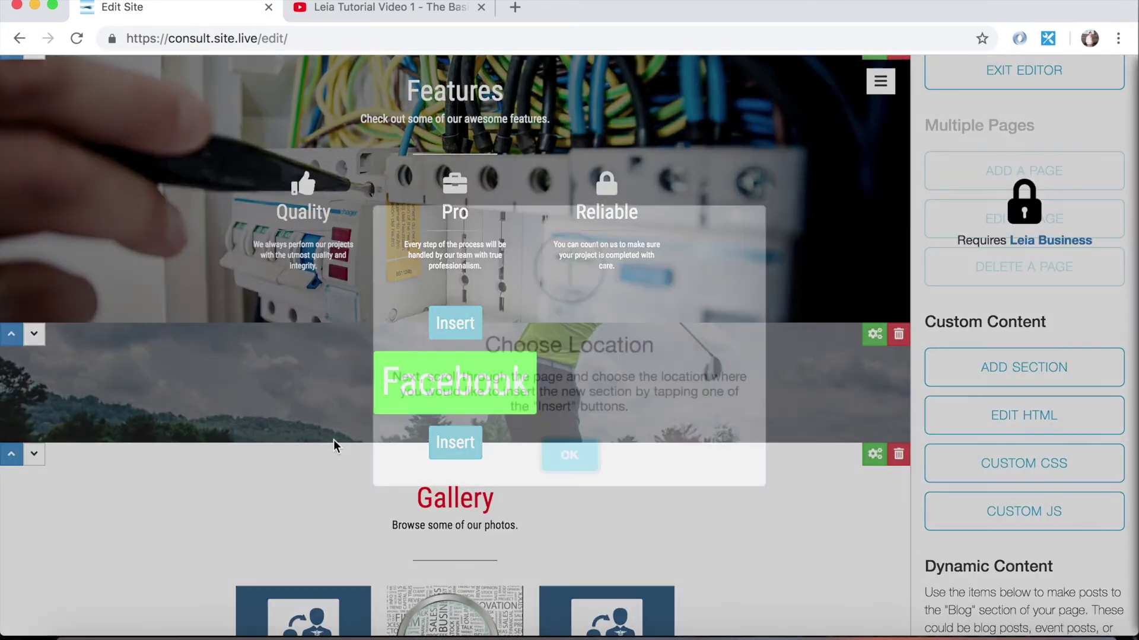
{"action": "left_click", "coordinate": [569, 461]}
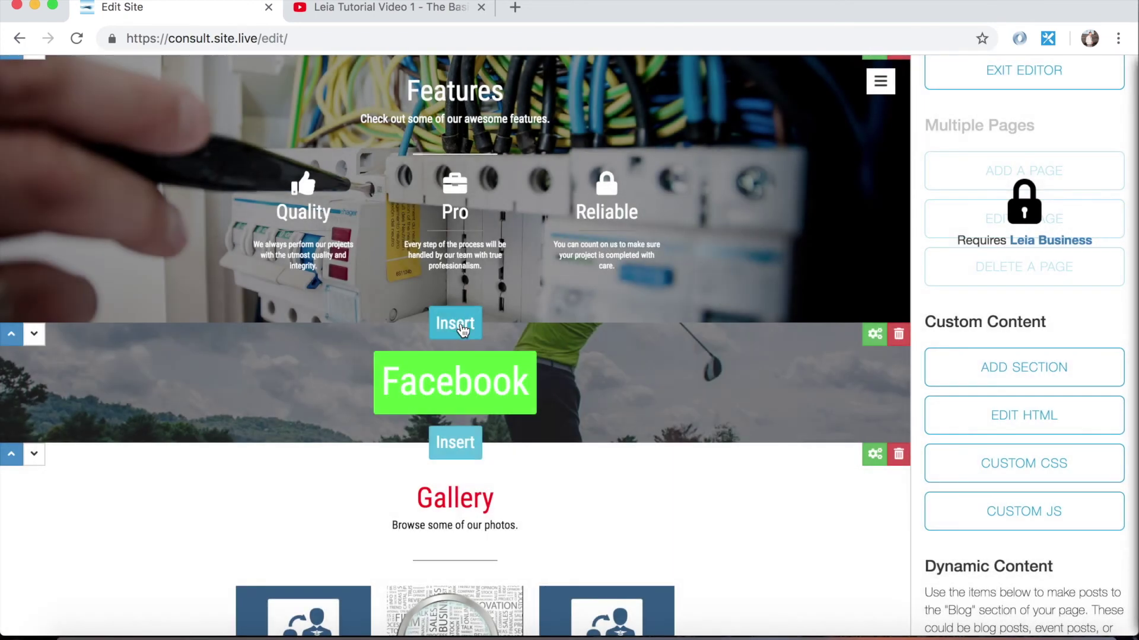
{"action": "left_click", "coordinate": [464, 330]}
{"action": "scroll", "coordinate": [663, 442], "scroll_direction": "down", "scroll_amount": 2}
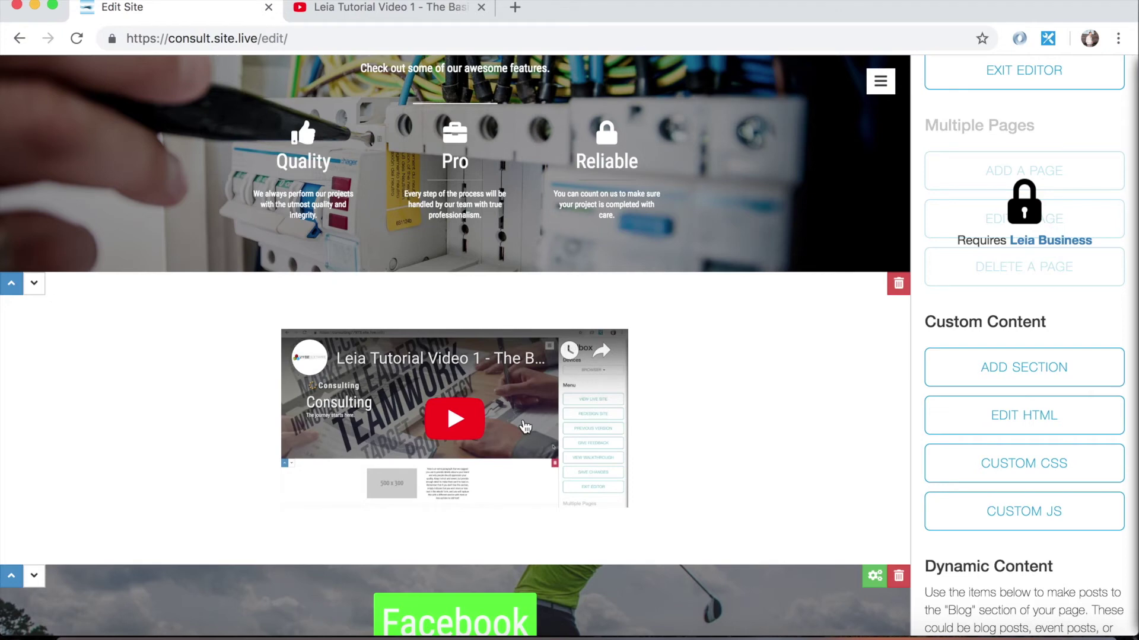
{"action": "scroll", "coordinate": [709, 385], "scroll_direction": "down", "scroll_amount": 2}
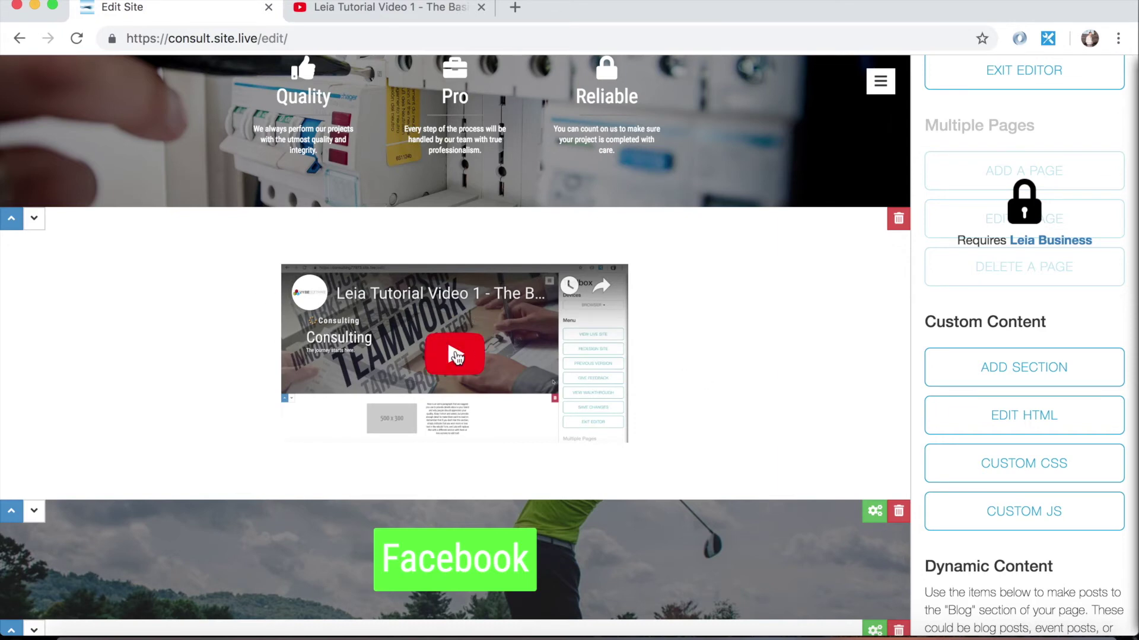
{"action": "scroll", "coordinate": [455, 356], "scroll_direction": "down", "scroll_amount": 1}
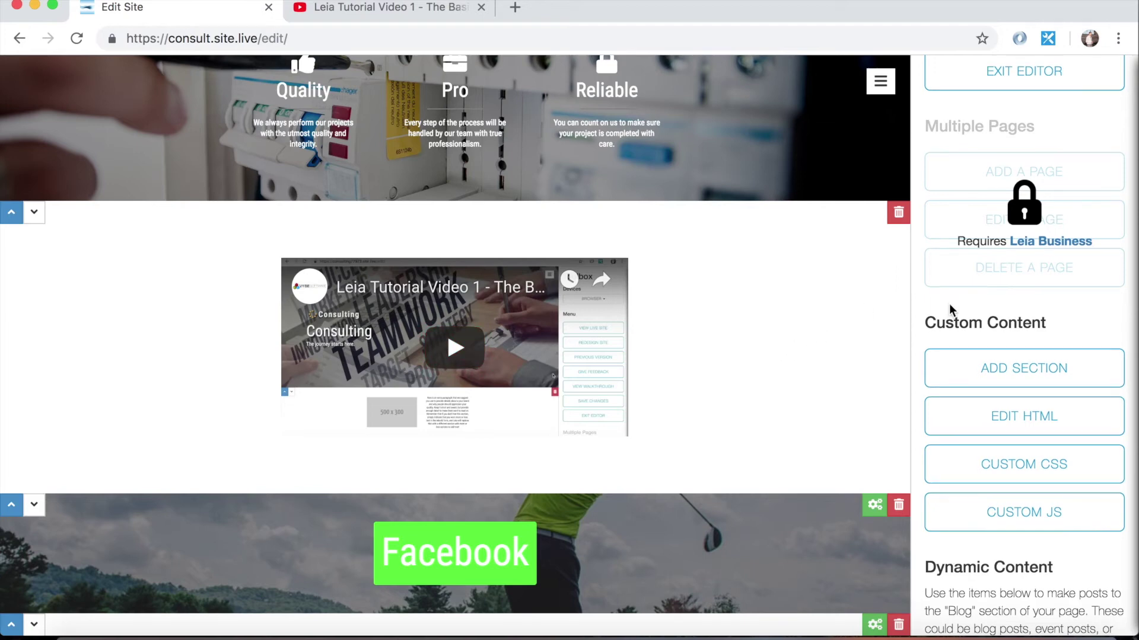
{"action": "scroll", "coordinate": [948, 301], "scroll_direction": "up", "scroll_amount": 8}
{"action": "scroll", "coordinate": [948, 308], "scroll_direction": "down", "scroll_amount": 1}
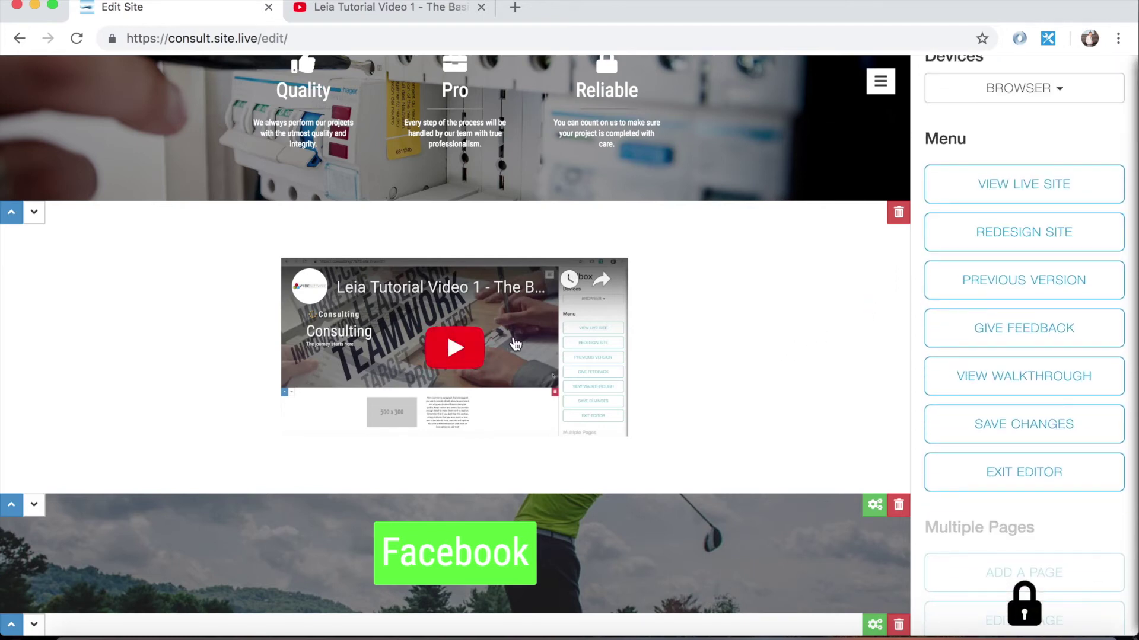
Save the site changes and dismiss the saved confirmation
{"action": "left_click", "coordinate": [999, 432]}
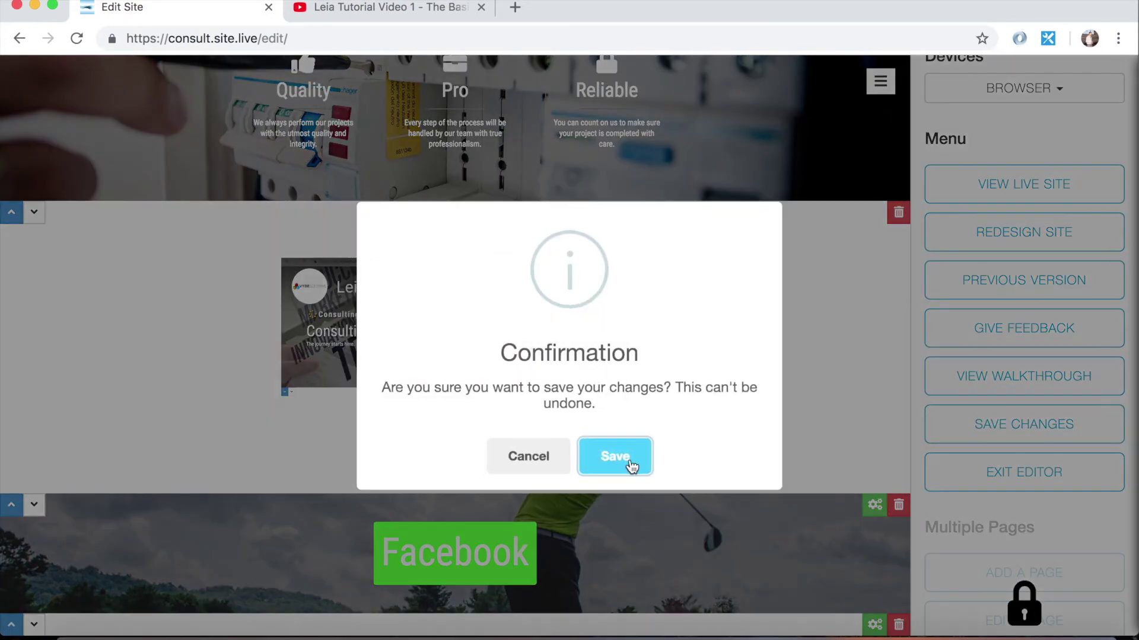
{"action": "left_click", "coordinate": [630, 462]}
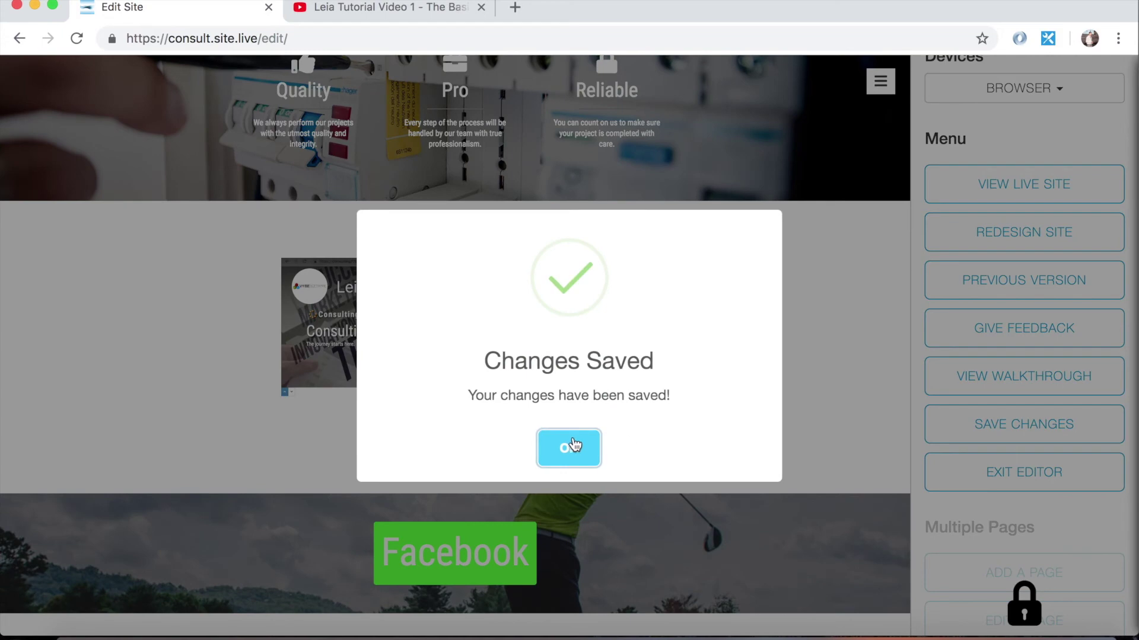
{"action": "left_click", "coordinate": [574, 446]}
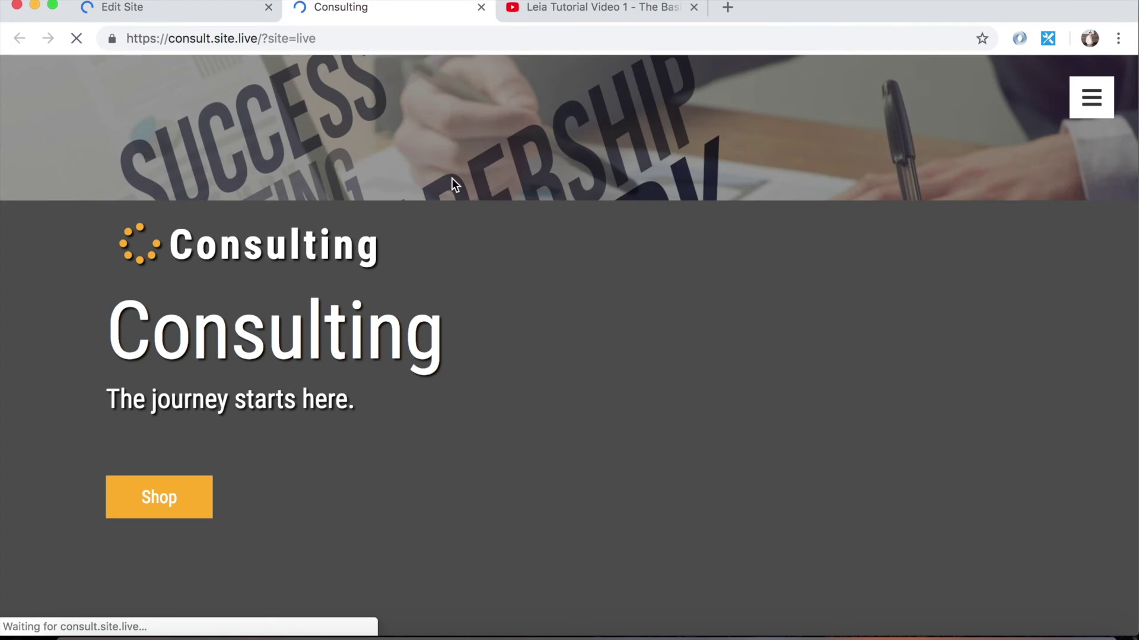
Play the embedded YouTube tutorial on the live Consulting site, then pause it
{"action": "scroll", "coordinate": [445, 298], "scroll_direction": "down", "scroll_amount": 10}
{"action": "scroll", "coordinate": [445, 298], "scroll_direction": "down", "scroll_amount": 10}
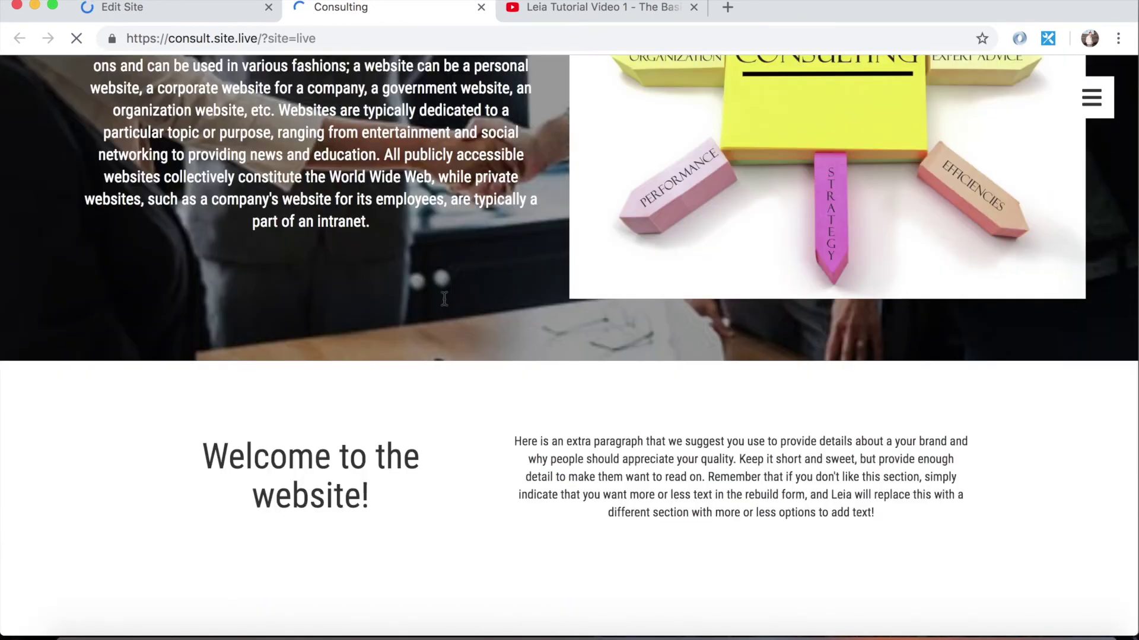
{"action": "scroll", "coordinate": [446, 305], "scroll_direction": "up", "scroll_amount": 5}
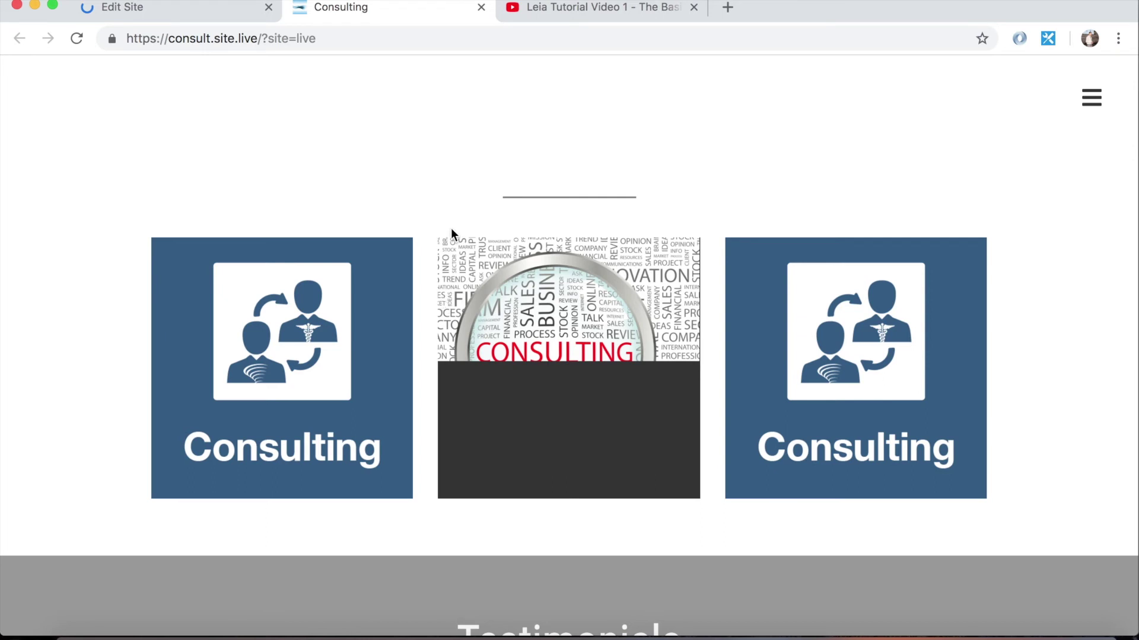
{"action": "scroll", "coordinate": [451, 229], "scroll_direction": "down", "scroll_amount": 8}
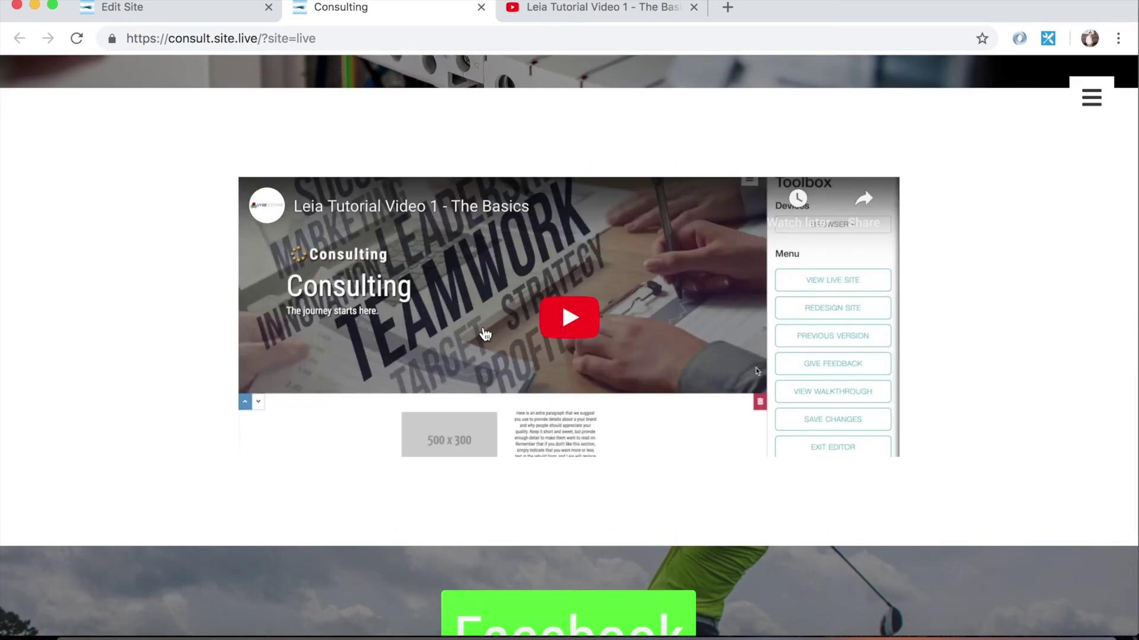
{"action": "scroll", "coordinate": [485, 335], "scroll_direction": "down", "scroll_amount": 1}
{"action": "left_click", "coordinate": [579, 292]}
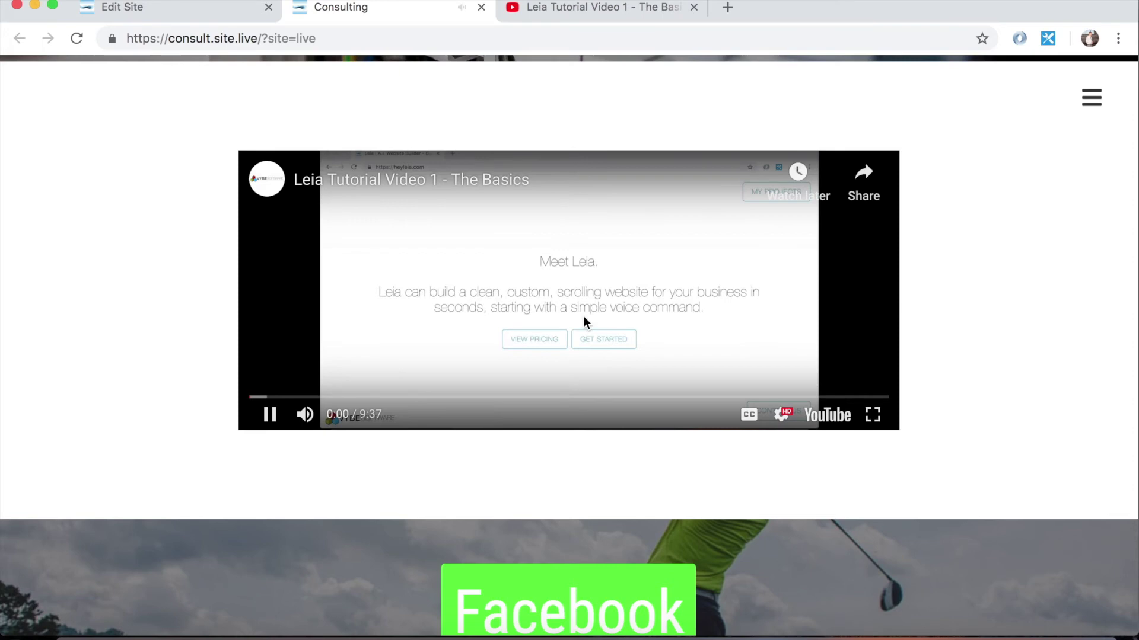
{"action": "left_click", "coordinate": [268, 415]}
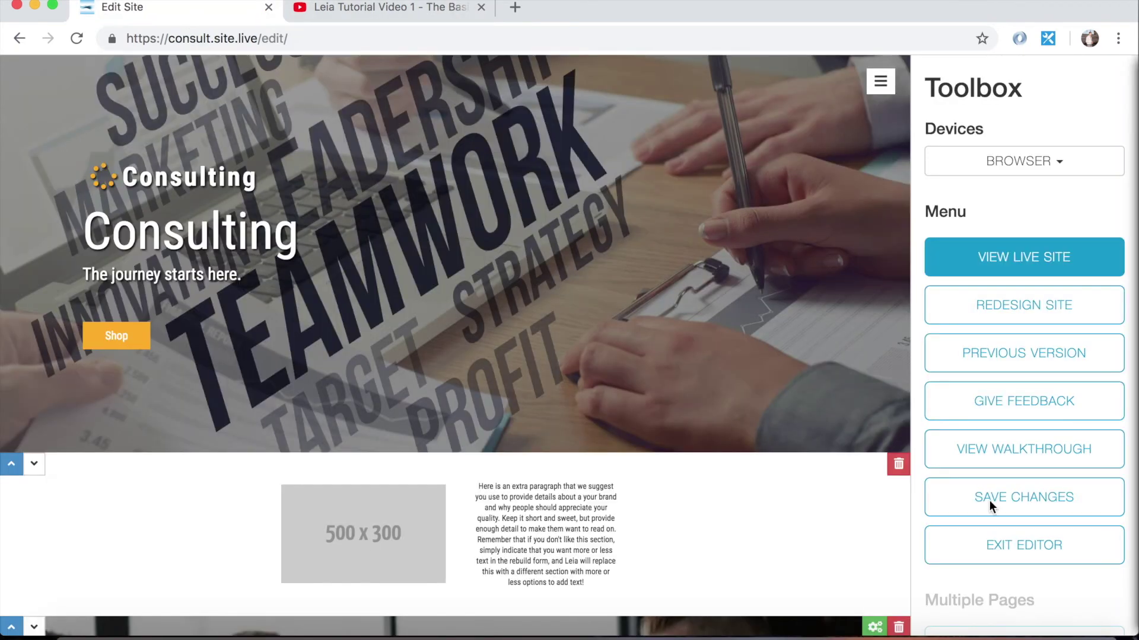
Start a new custom section set to two columns with an iFrame second column
{"action": "scroll", "coordinate": [1026, 572], "scroll_direction": "down", "scroll_amount": 7}
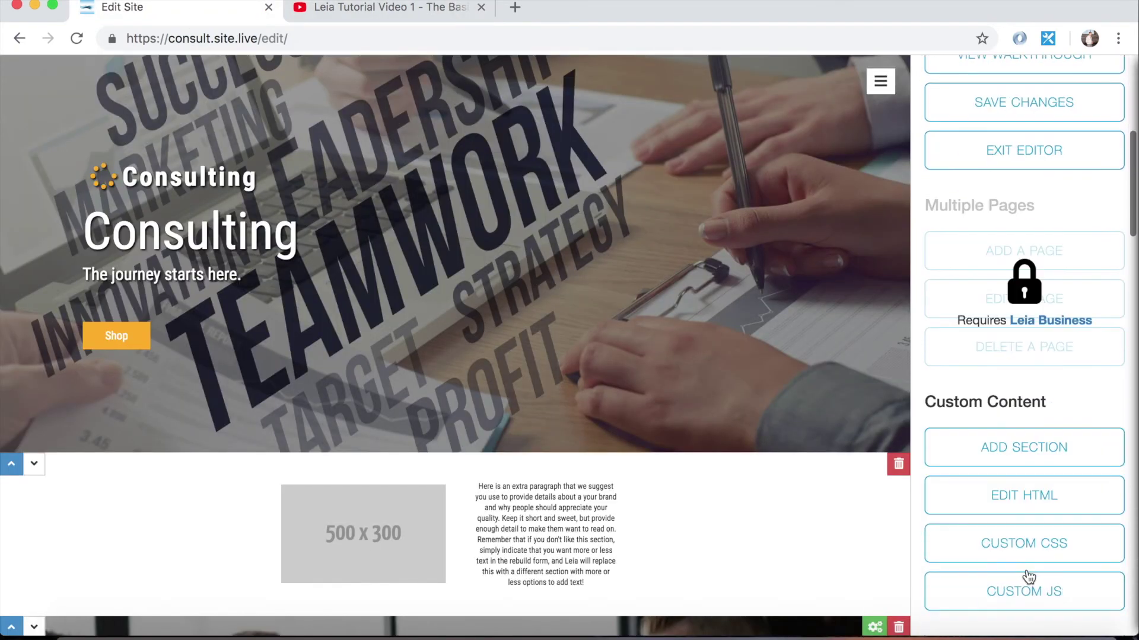
{"action": "left_click", "coordinate": [1039, 442]}
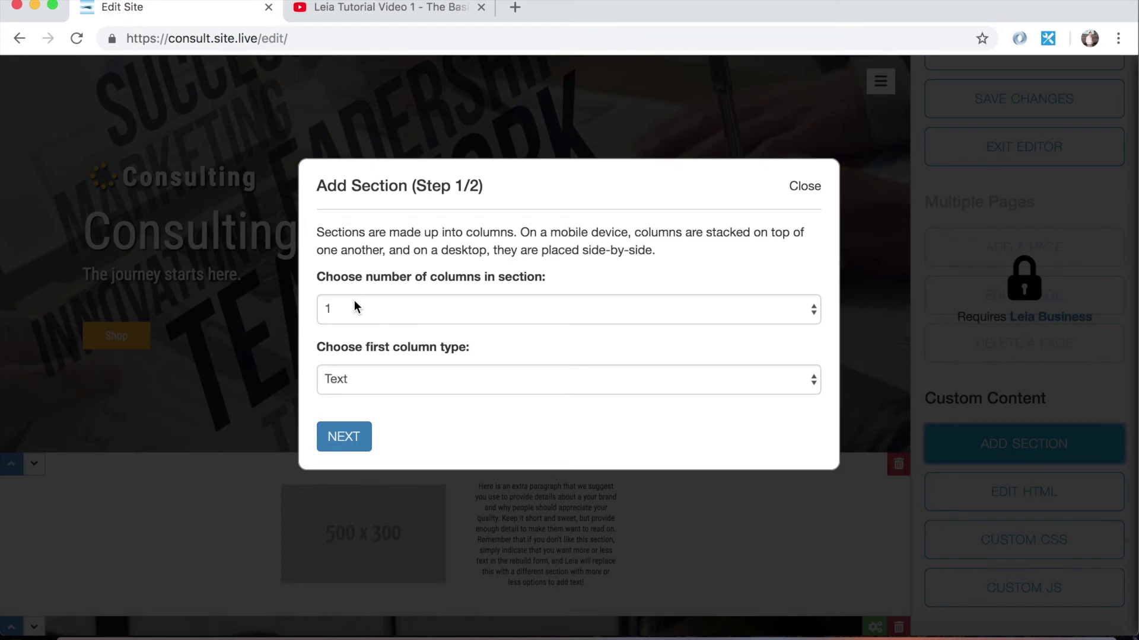
{"action": "left_click", "coordinate": [374, 309]}
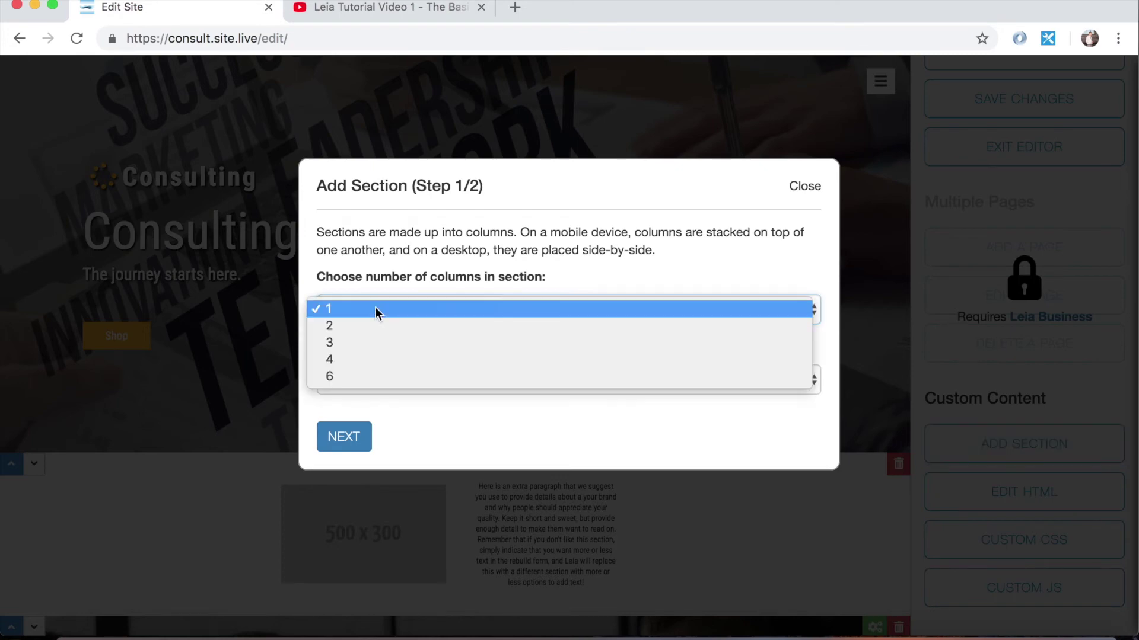
{"action": "left_click", "coordinate": [373, 327]}
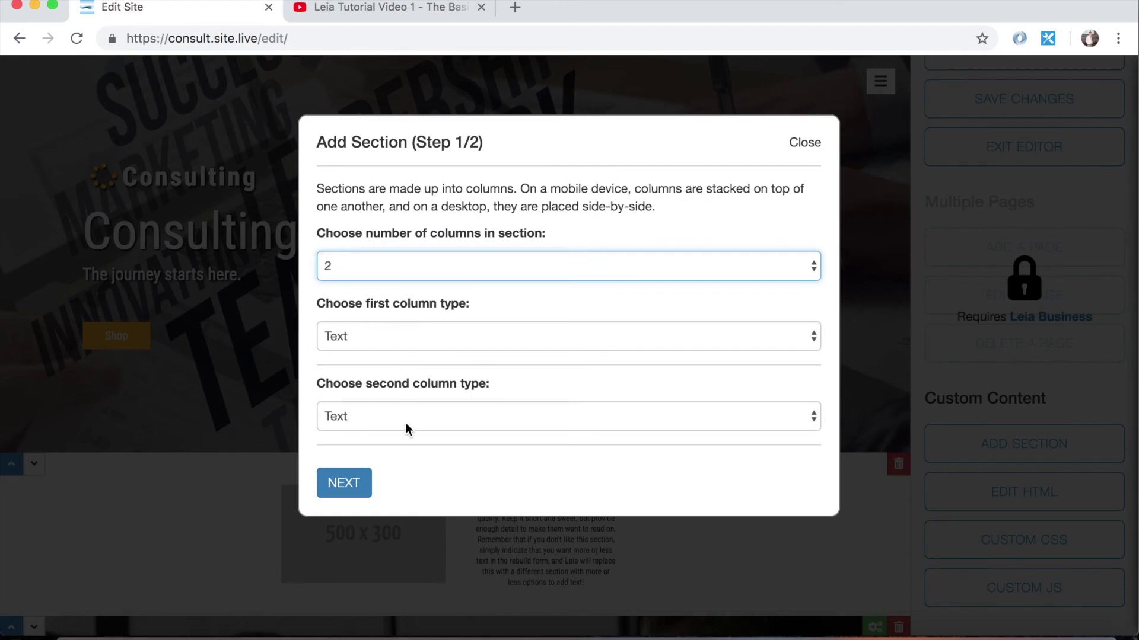
{"action": "left_click", "coordinate": [408, 421]}
{"action": "left_click", "coordinate": [400, 467]}
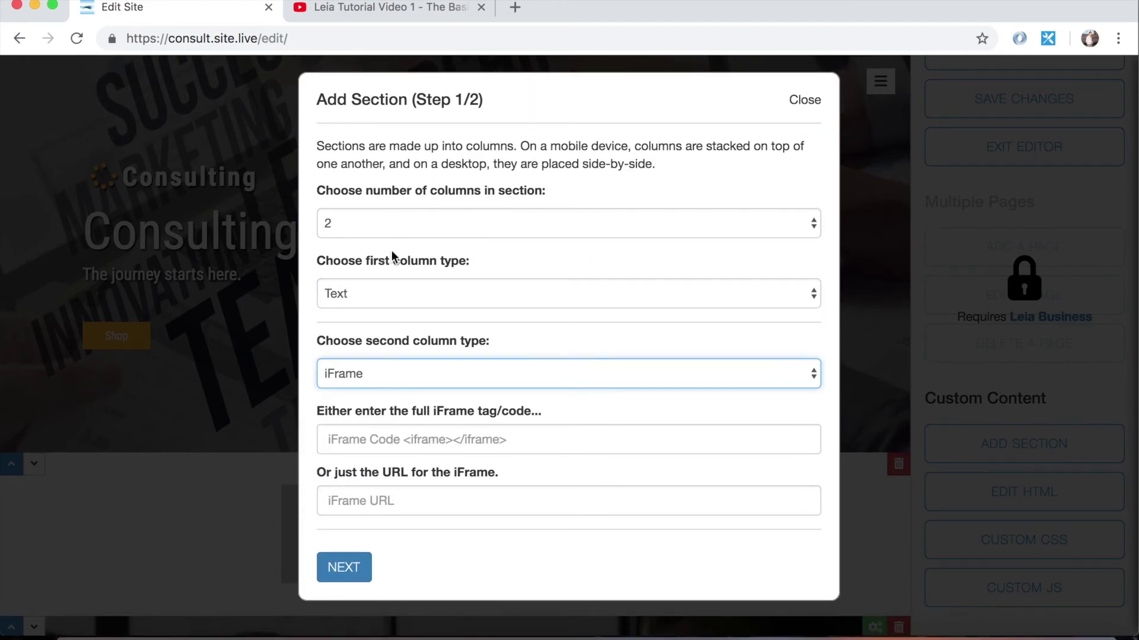
Switch back to one column and make it an Icon with Link column
{"action": "left_click", "coordinate": [425, 223]}
{"action": "left_click", "coordinate": [422, 208]}
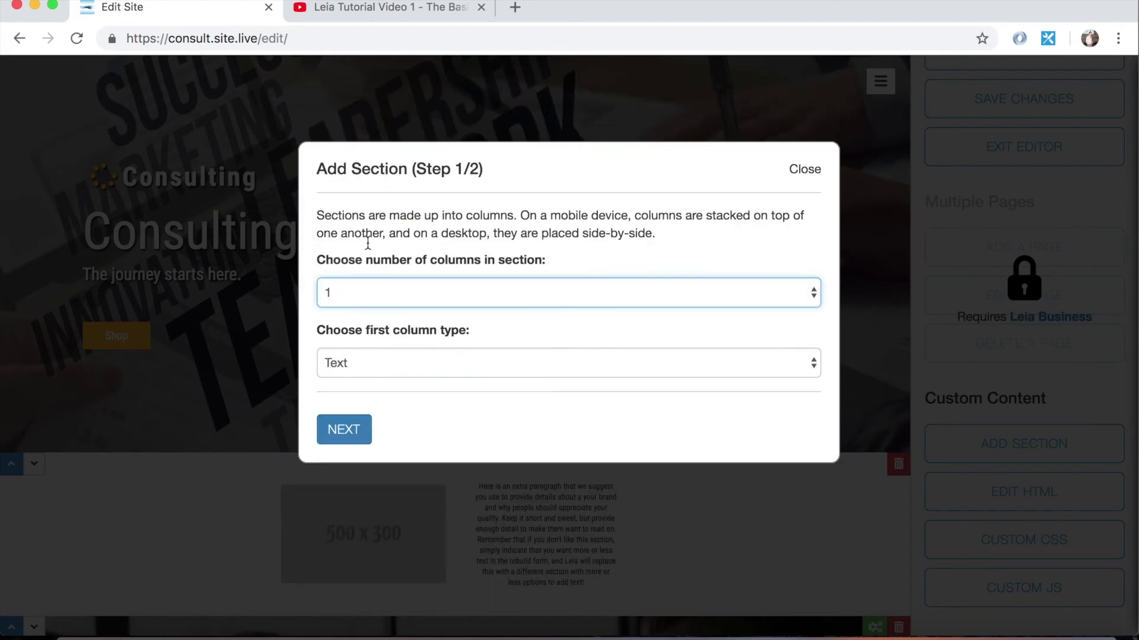
{"action": "left_click", "coordinate": [440, 361]}
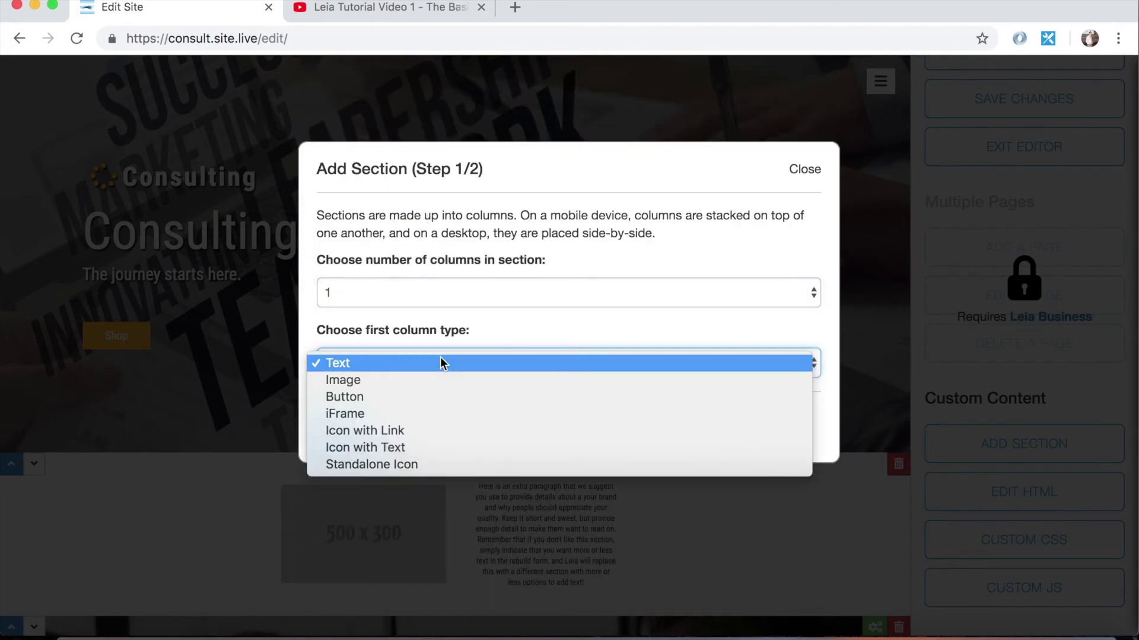
{"action": "left_click", "coordinate": [408, 431]}
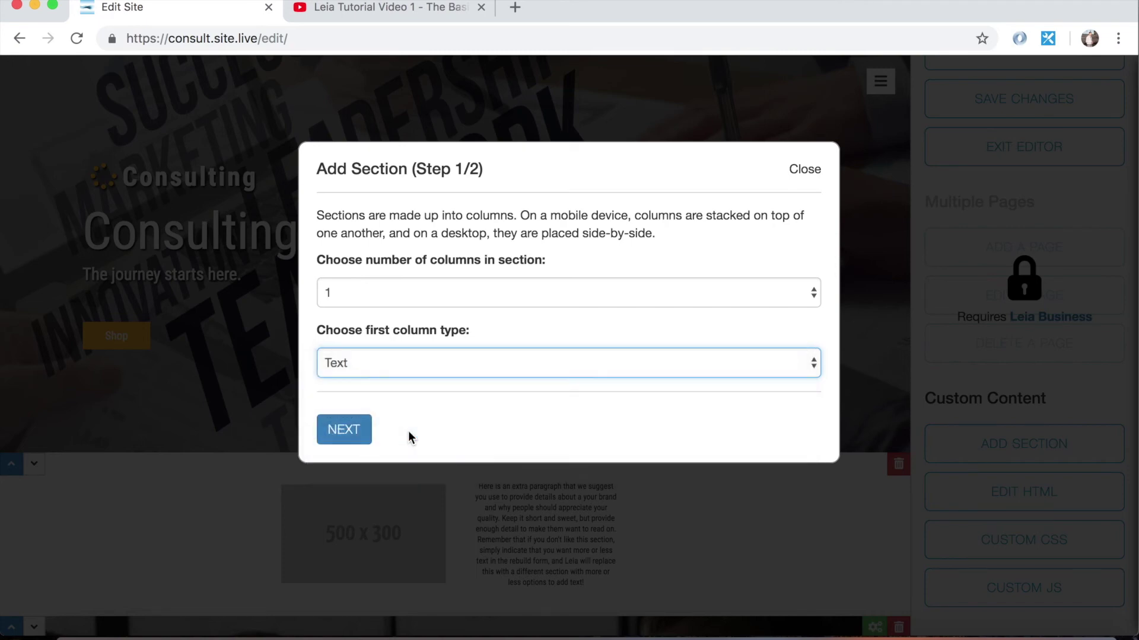
{"action": "left_click", "coordinate": [401, 407]}
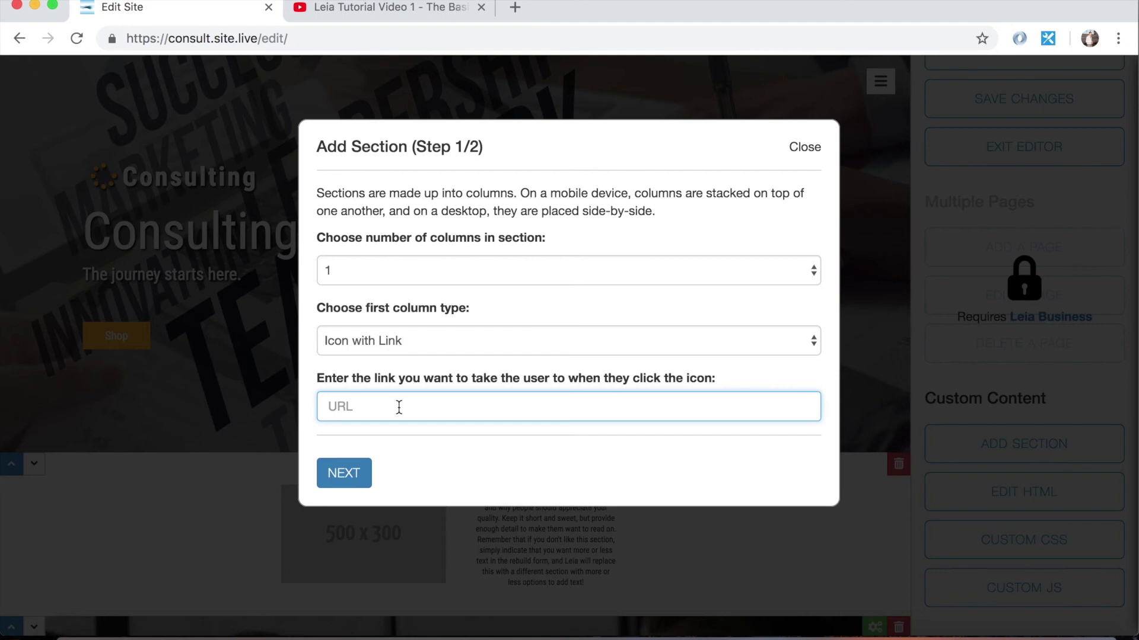
{"action": "type", "text": "https://facebook.com"}
{"action": "left_click", "coordinate": [362, 471]}
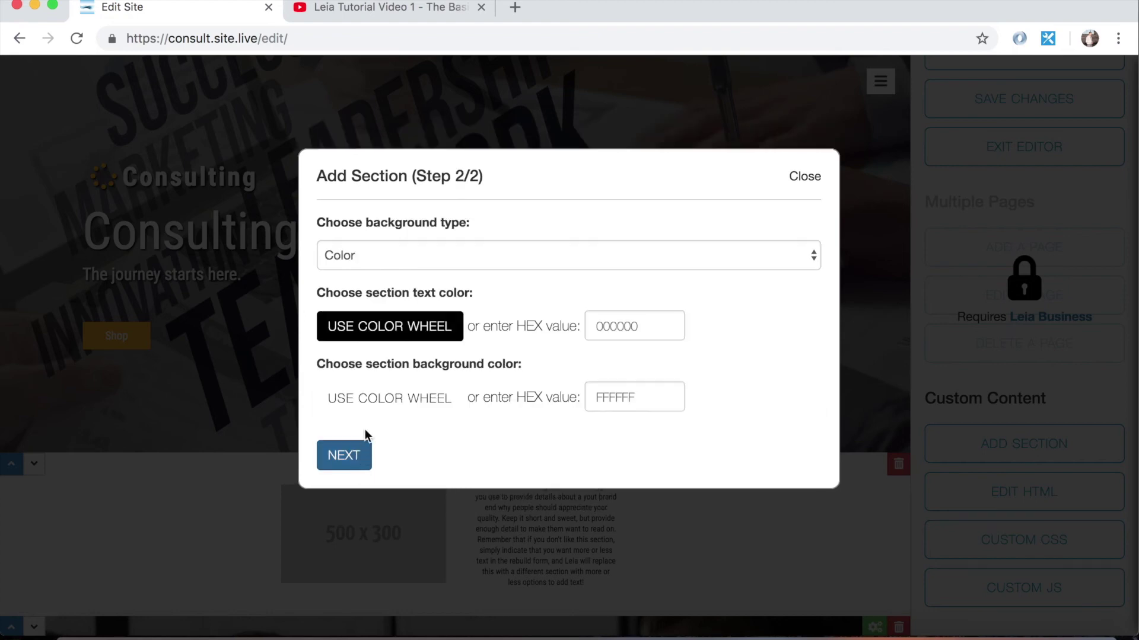
{"action": "left_click", "coordinate": [347, 458]}
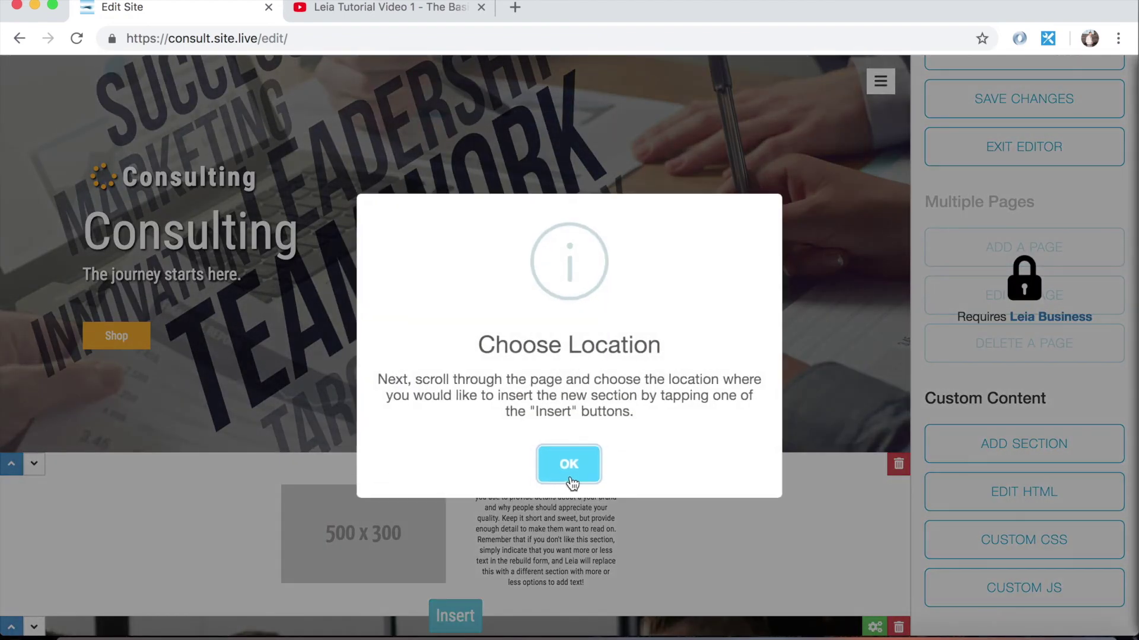
{"action": "left_click", "coordinate": [571, 467]}
{"action": "scroll", "coordinate": [384, 456], "scroll_direction": "down", "scroll_amount": 5}
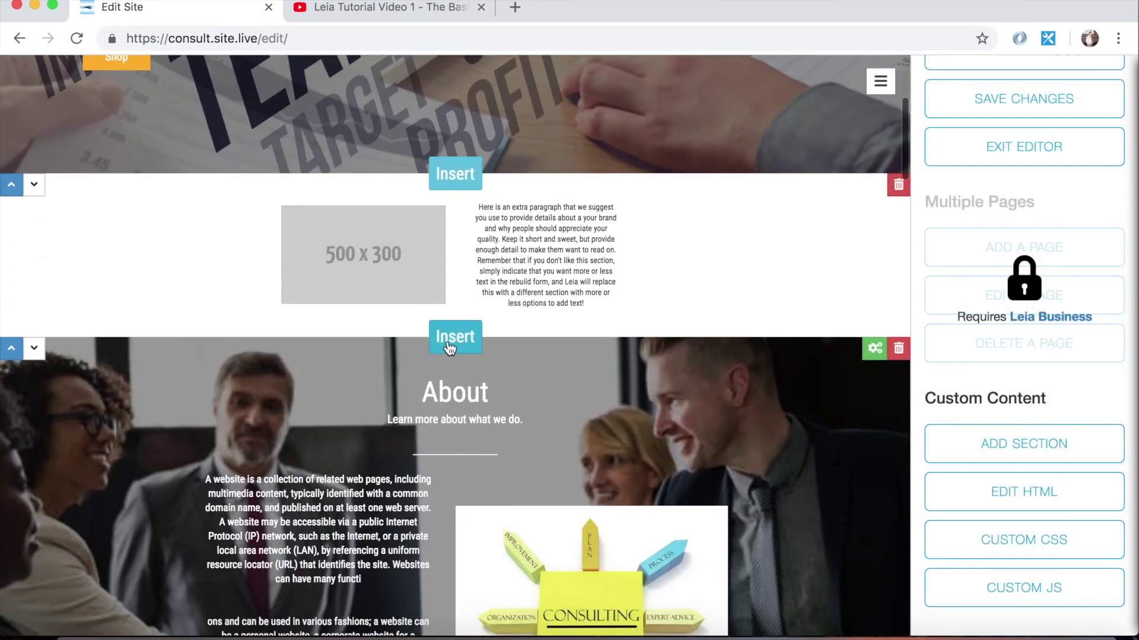
{"action": "left_click", "coordinate": [451, 335]}
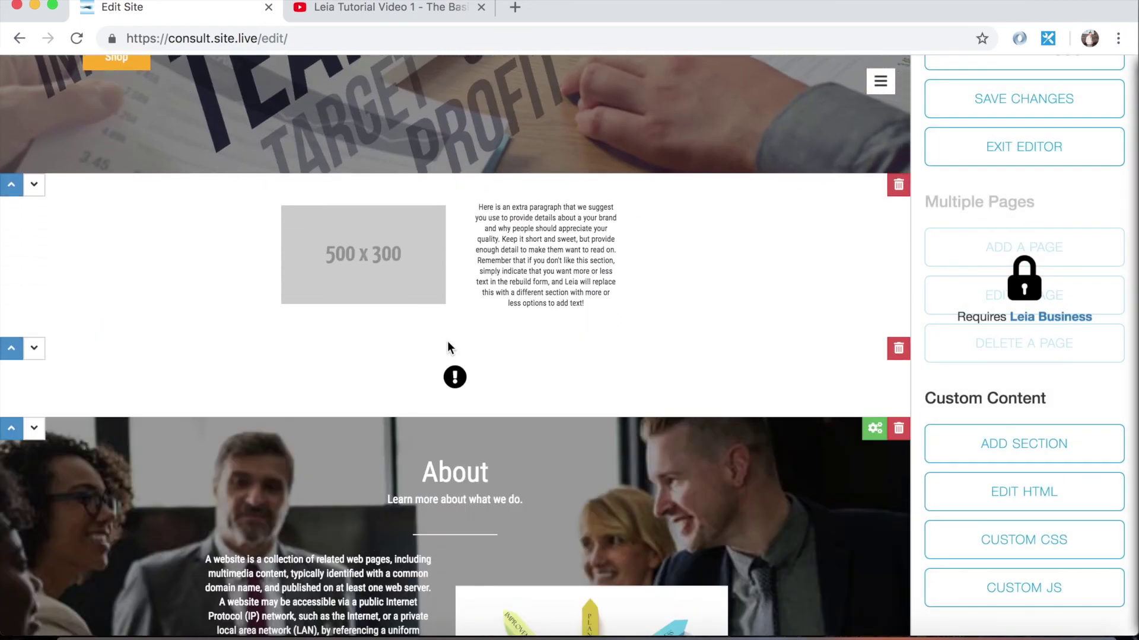
Swap the ! placeholder icon for the Facebook logo found by filtering 'face'
{"action": "left_click", "coordinate": [454, 381]}
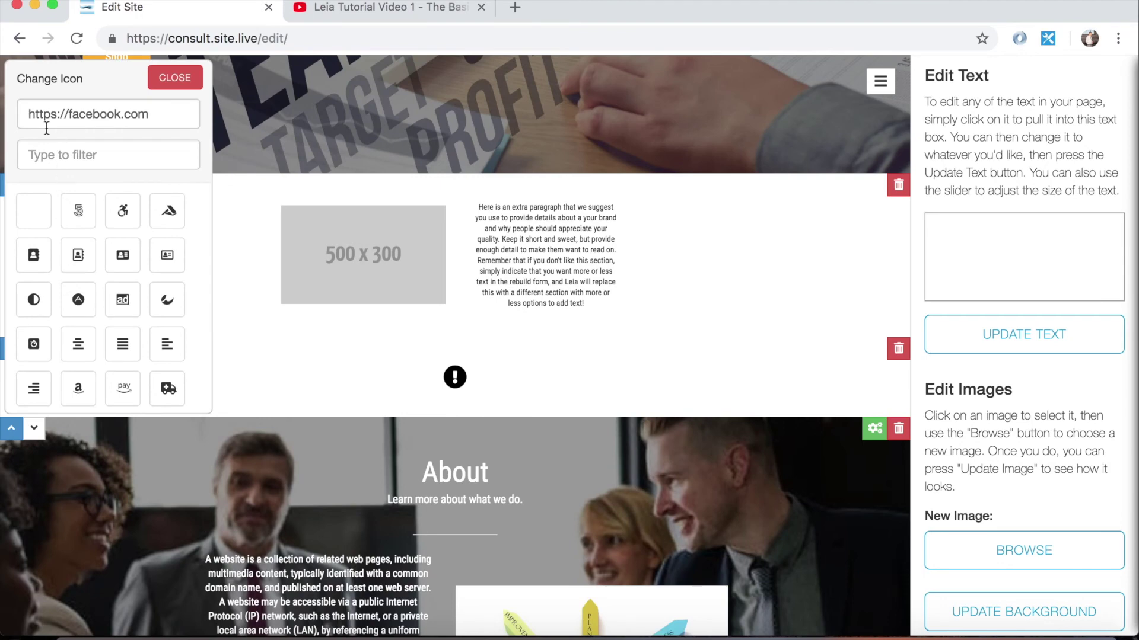
{"action": "left_click", "coordinate": [125, 158]}
{"action": "type", "text": "face"}
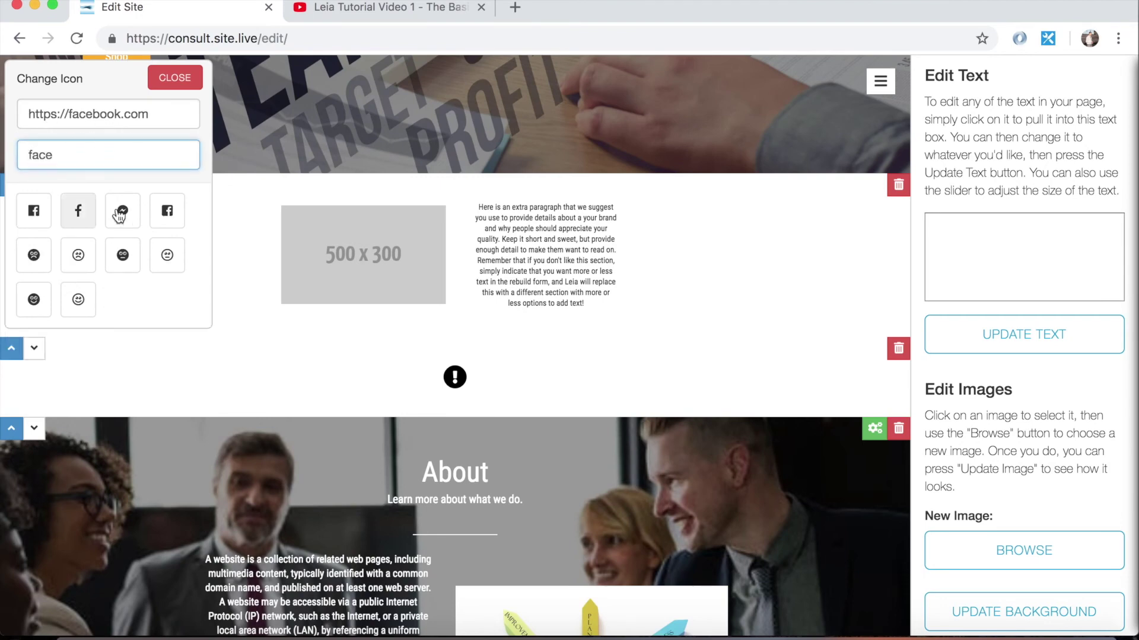
{"action": "left_click", "coordinate": [36, 219]}
{"action": "left_click", "coordinate": [175, 78]}
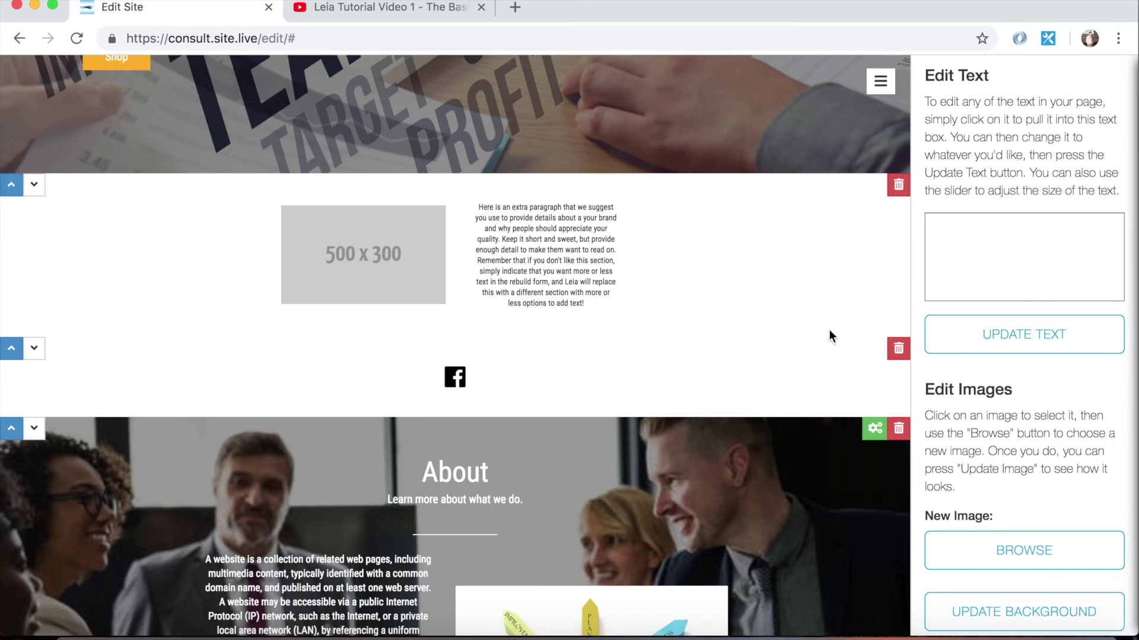
{"action": "scroll", "coordinate": [1042, 292], "scroll_direction": "up", "scroll_amount": 15}
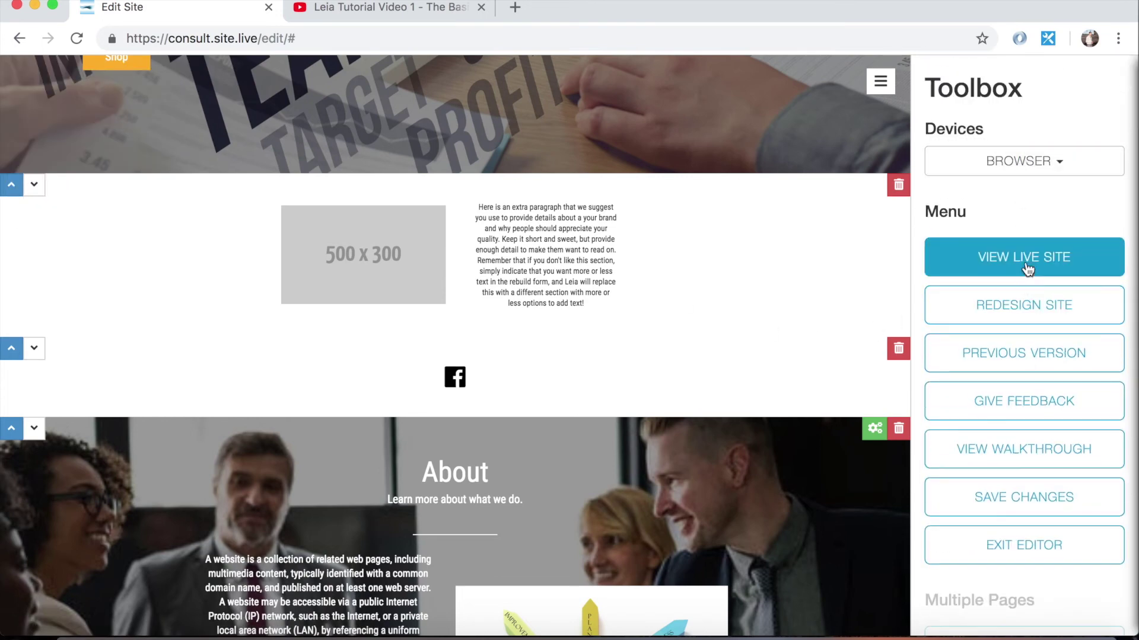
Save the site, view it live, and confirm the Facebook icon opens facebook.com
{"action": "left_click", "coordinate": [1015, 276]}
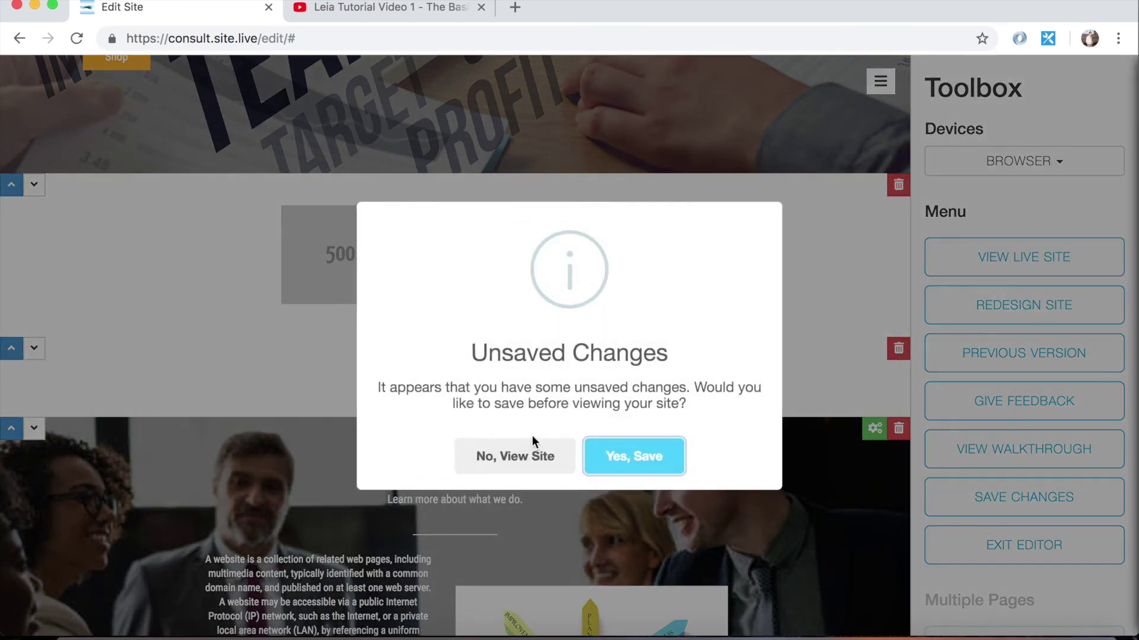
{"action": "left_click", "coordinate": [632, 461]}
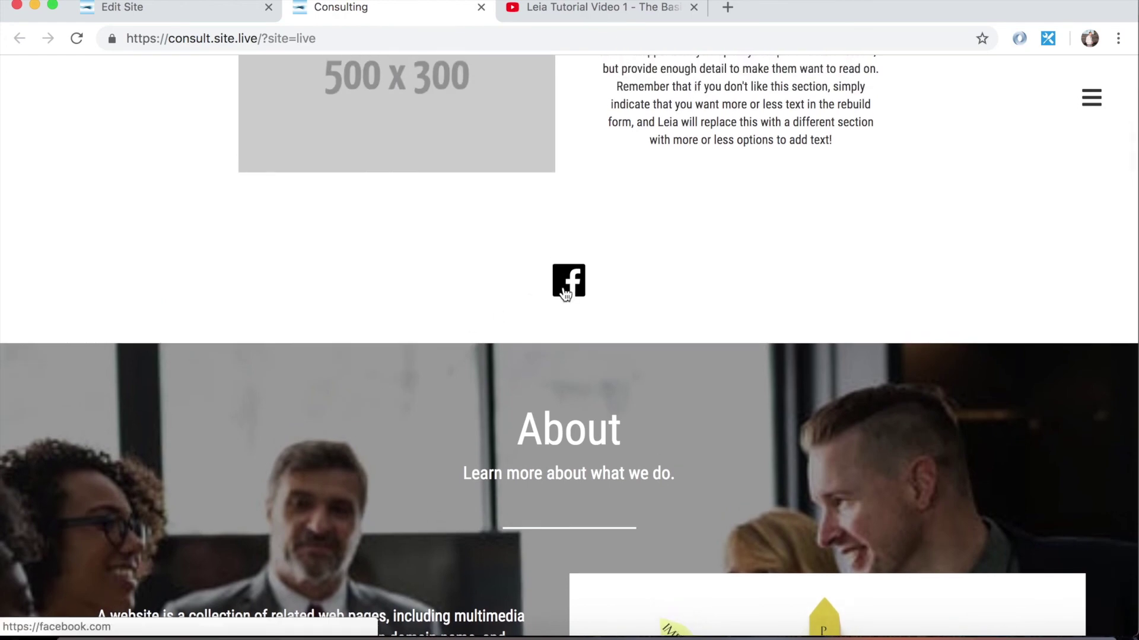
{"action": "left_click", "coordinate": [565, 293]}
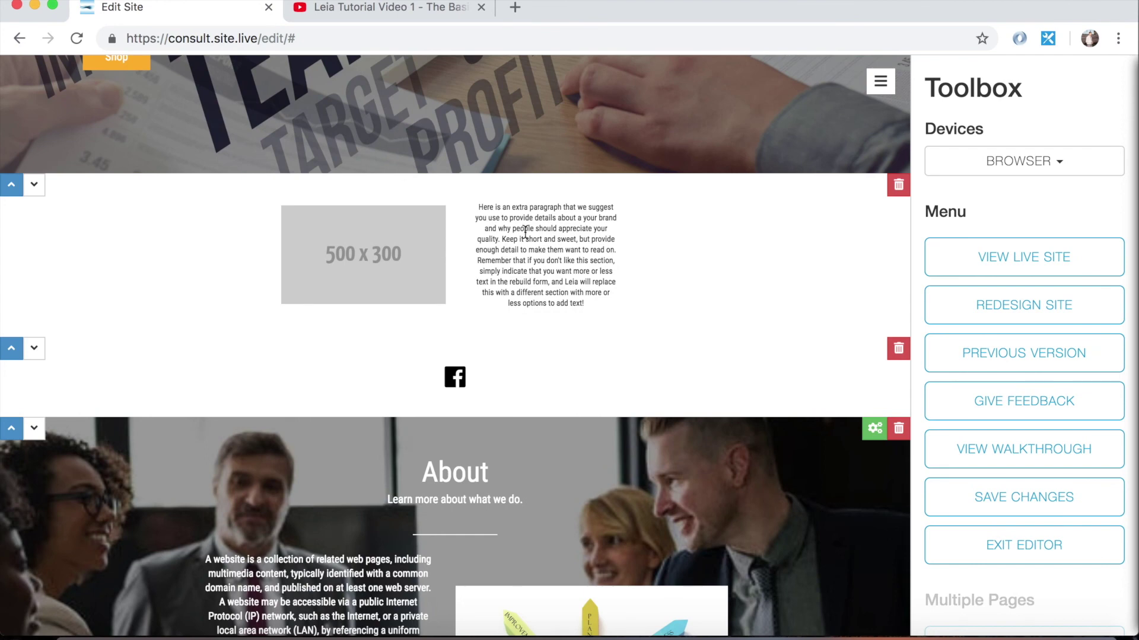
Insert a one-column Icon with Text section with default colours directly below the hero image
{"action": "scroll", "coordinate": [510, 229], "scroll_direction": "up", "scroll_amount": 2}
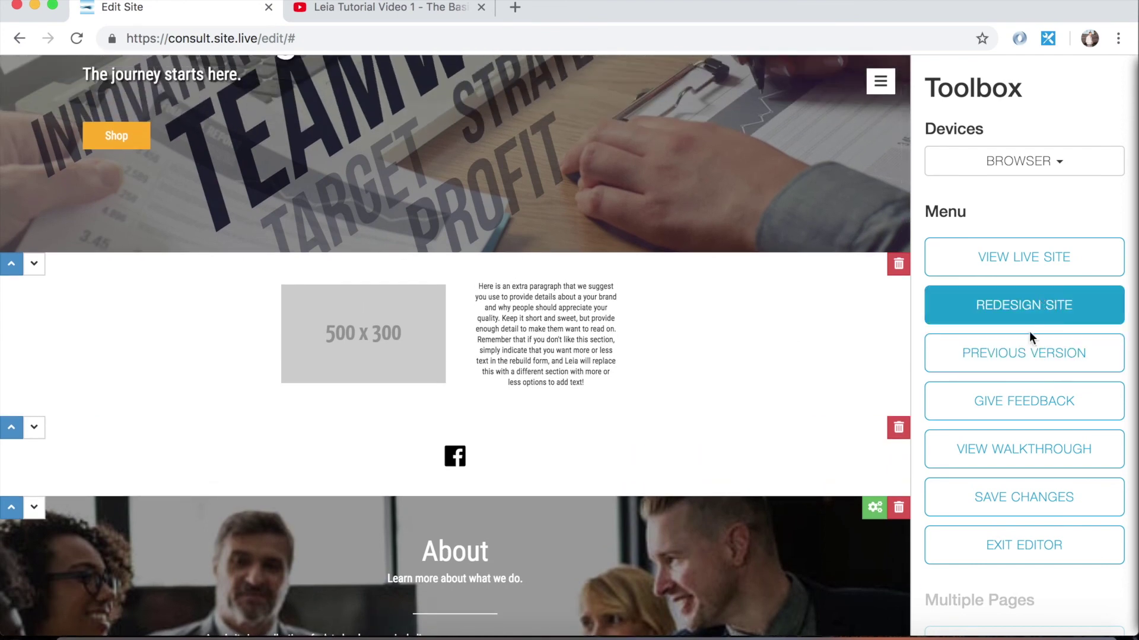
{"action": "scroll", "coordinate": [1073, 466], "scroll_direction": "down", "scroll_amount": 8}
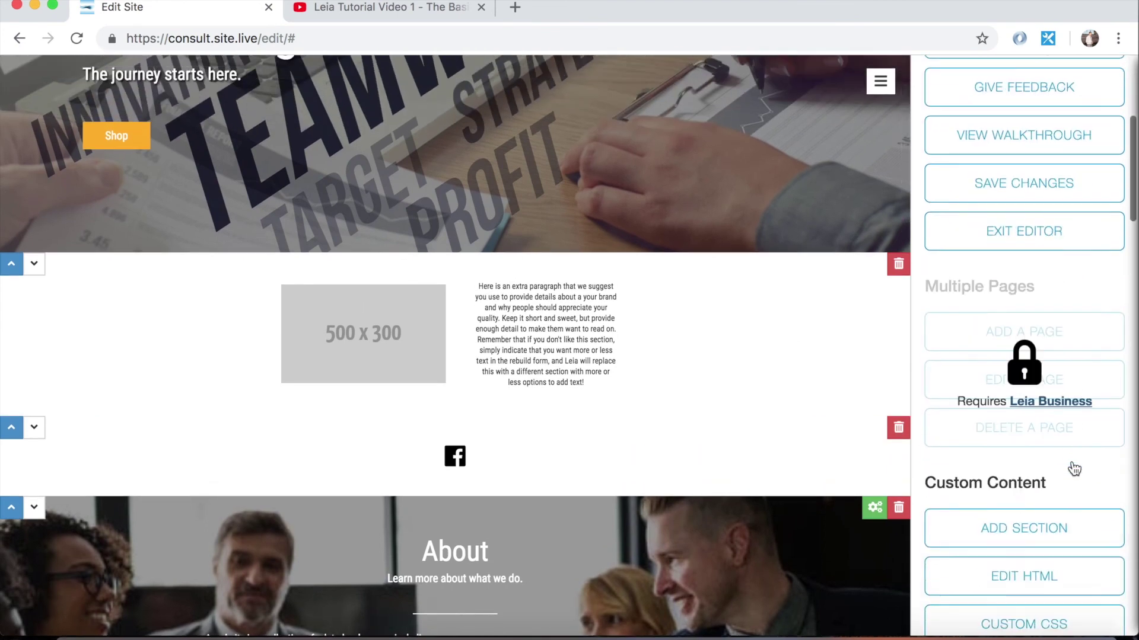
{"action": "left_click", "coordinate": [1042, 332]}
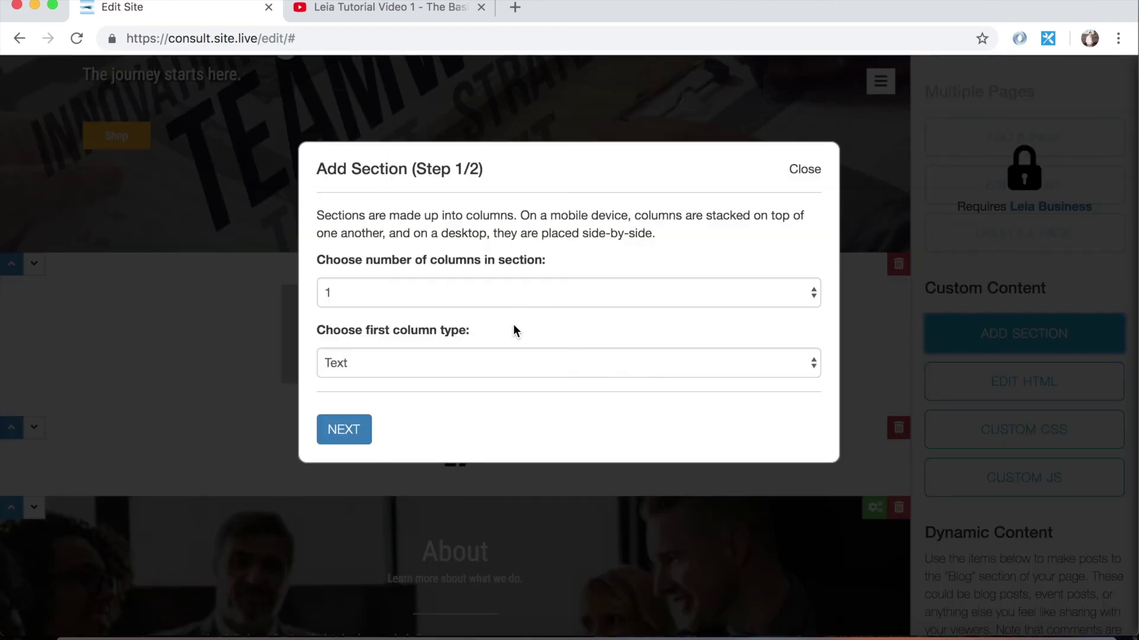
{"action": "left_click", "coordinate": [500, 364]}
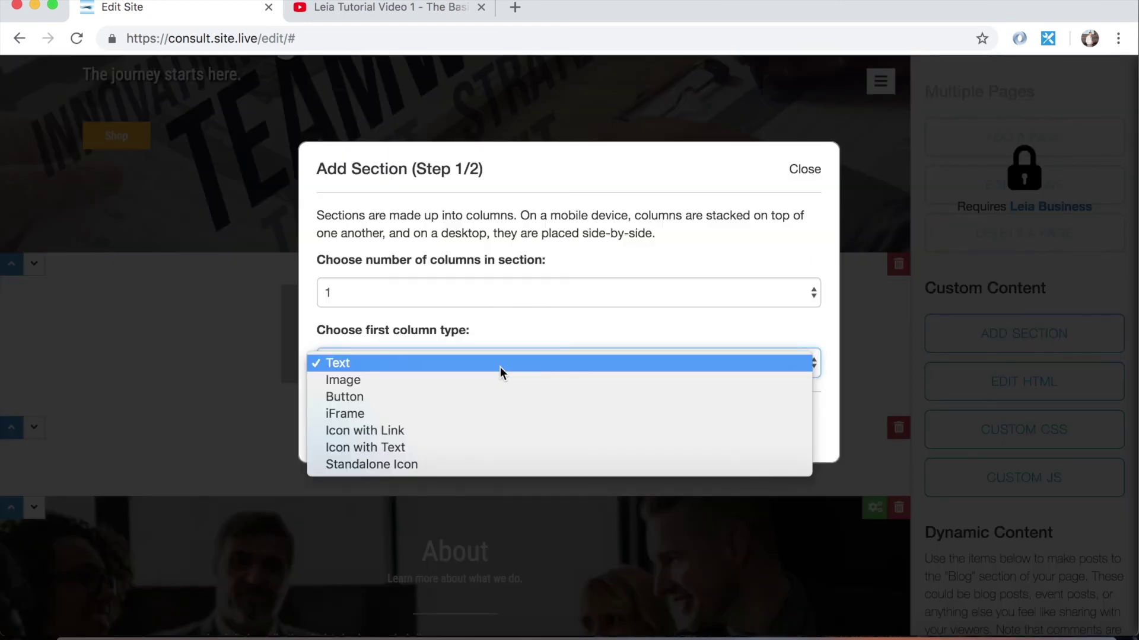
{"action": "left_click", "coordinate": [479, 447]}
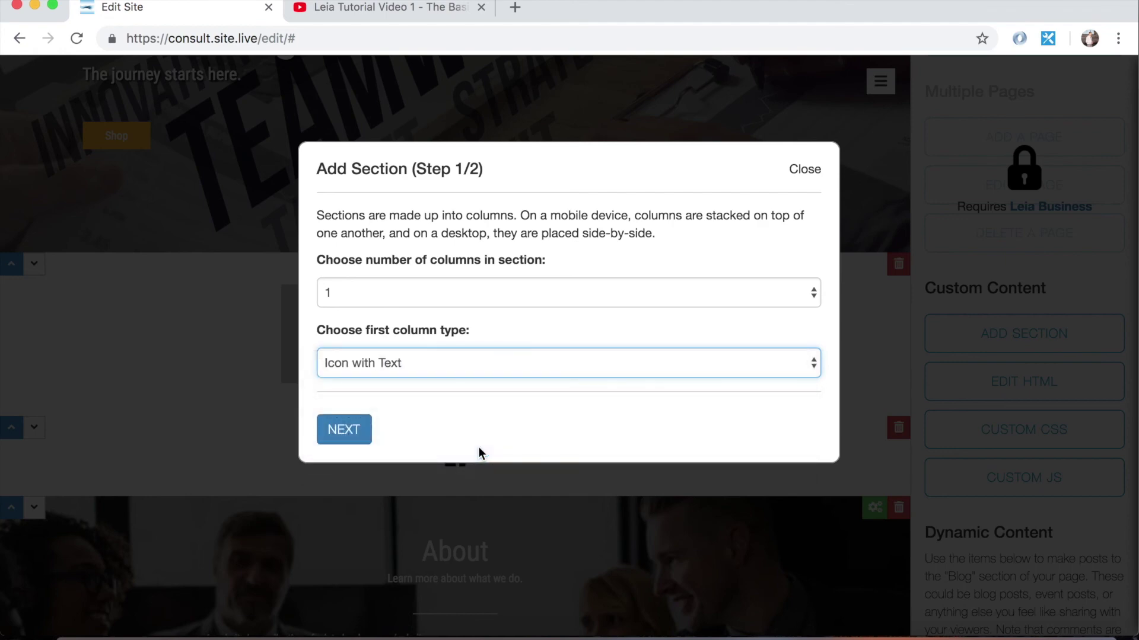
{"action": "left_click", "coordinate": [348, 428]}
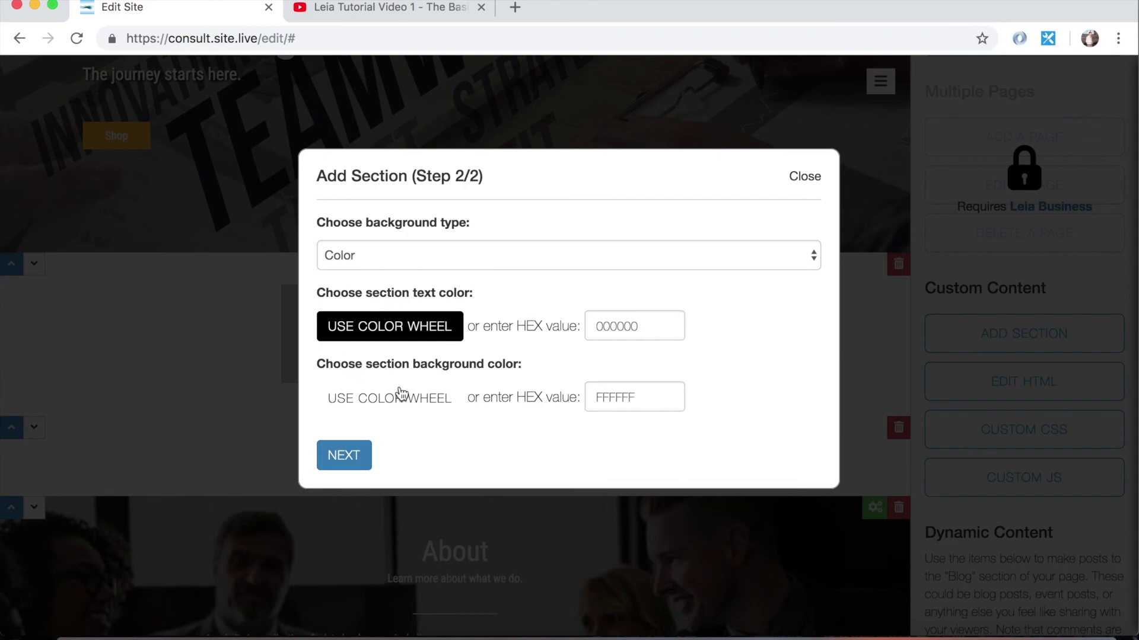
{"action": "left_click", "coordinate": [327, 462]}
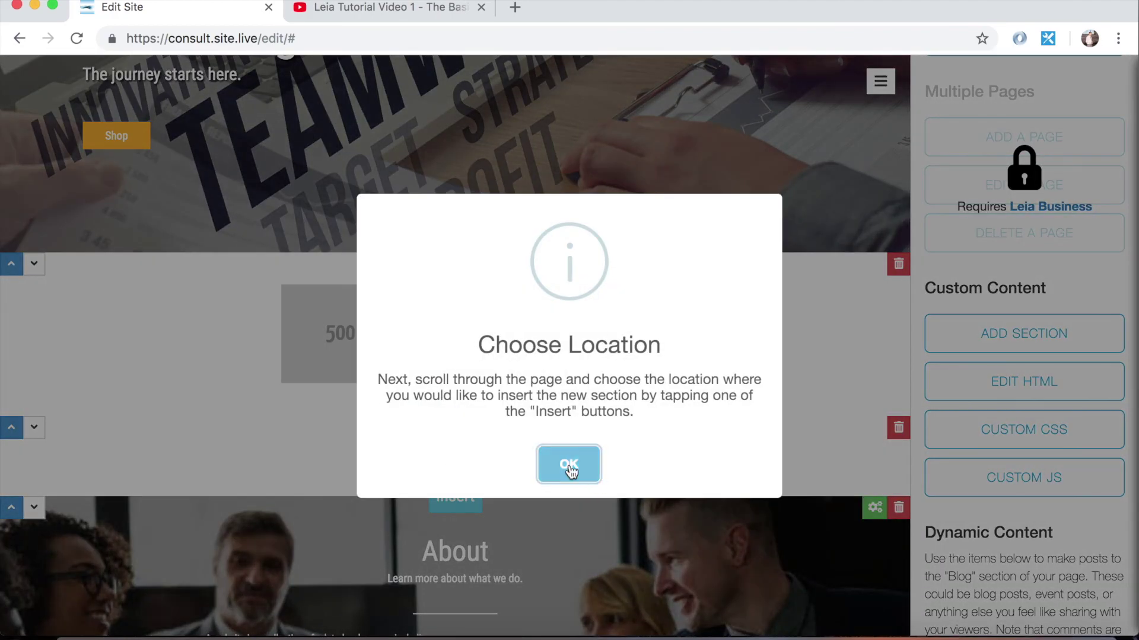
{"action": "left_click", "coordinate": [568, 467]}
{"action": "left_click", "coordinate": [471, 258]}
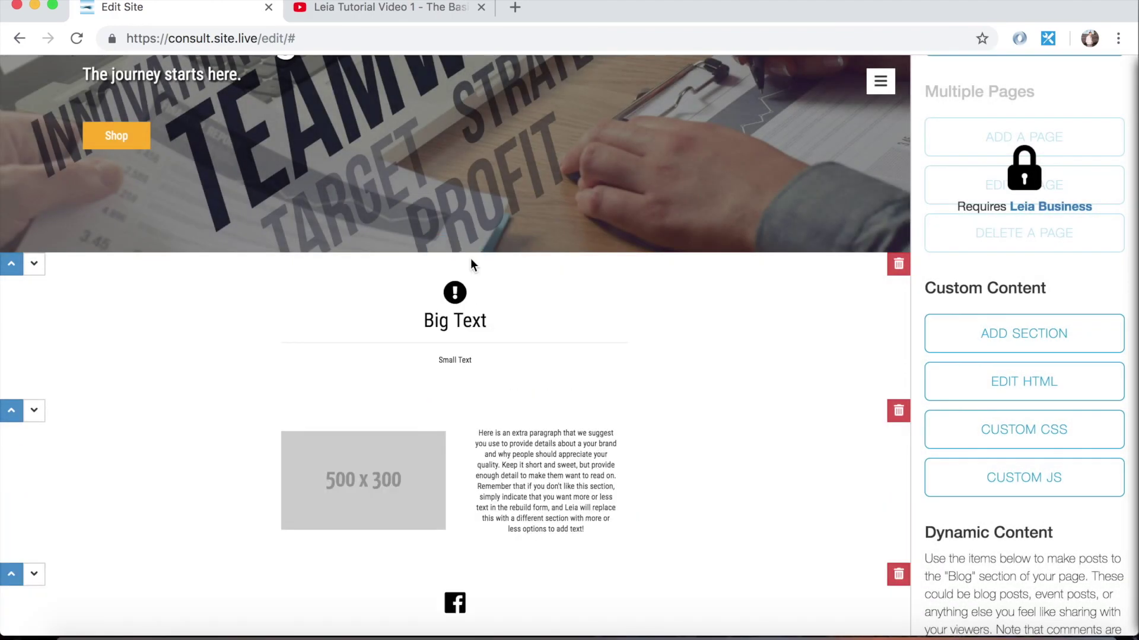
Change the new section's heading from 'Big Text' to 'ergegr Text'
{"action": "left_click", "coordinate": [450, 320]}
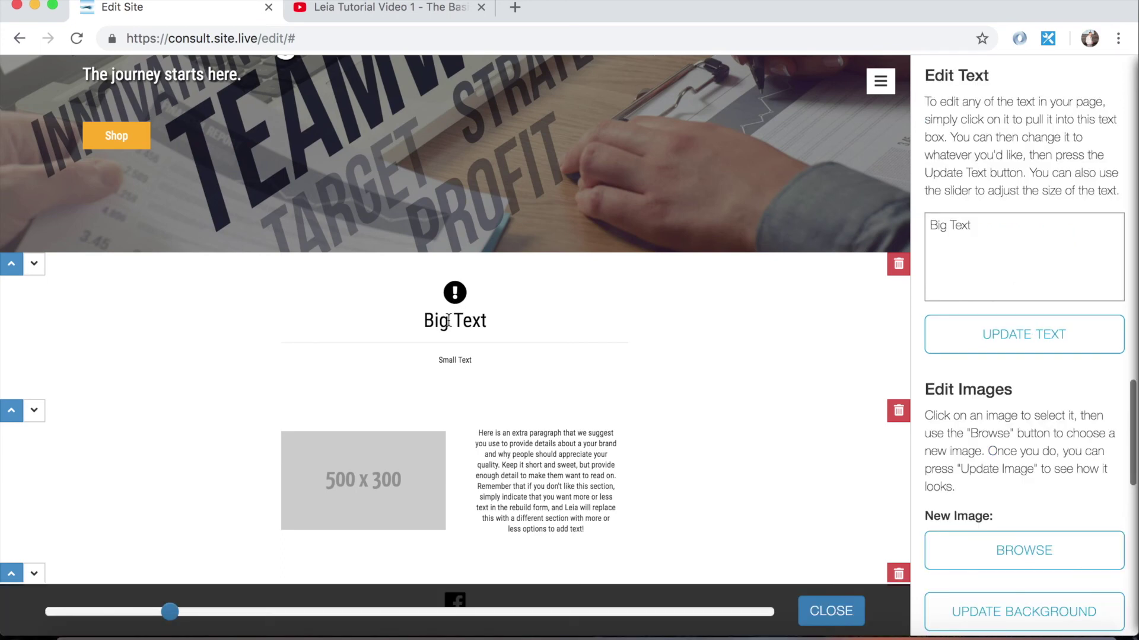
{"action": "left_click", "coordinate": [1009, 232]}
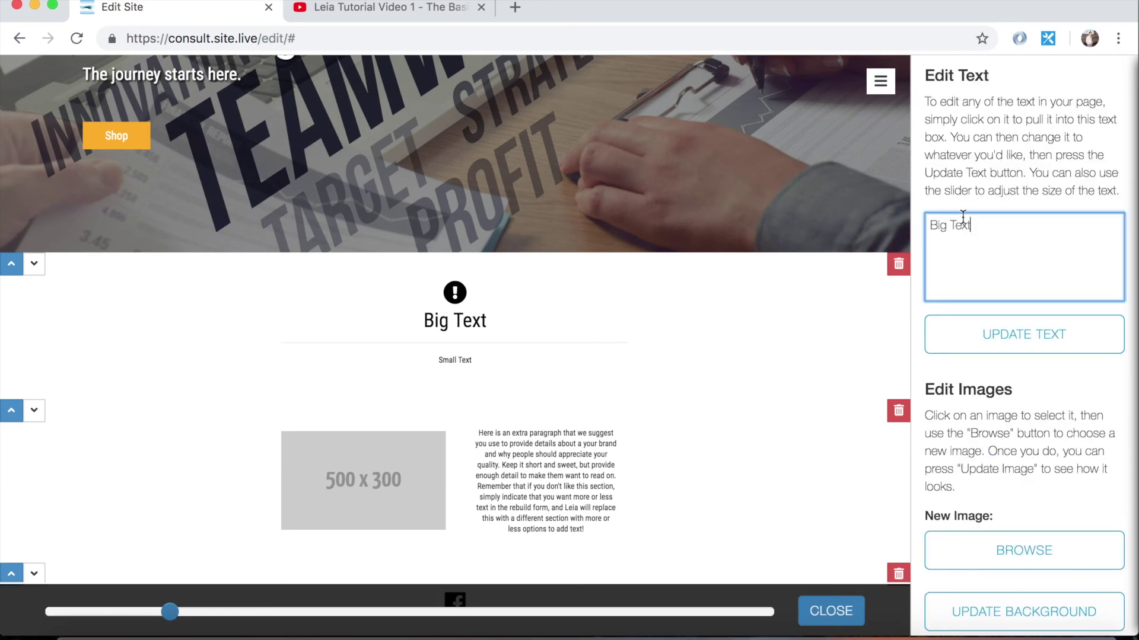
{"action": "double_click", "coordinate": [938, 226]}
{"action": "type", "text": "ergegr"}
{"action": "left_click", "coordinate": [985, 334]}
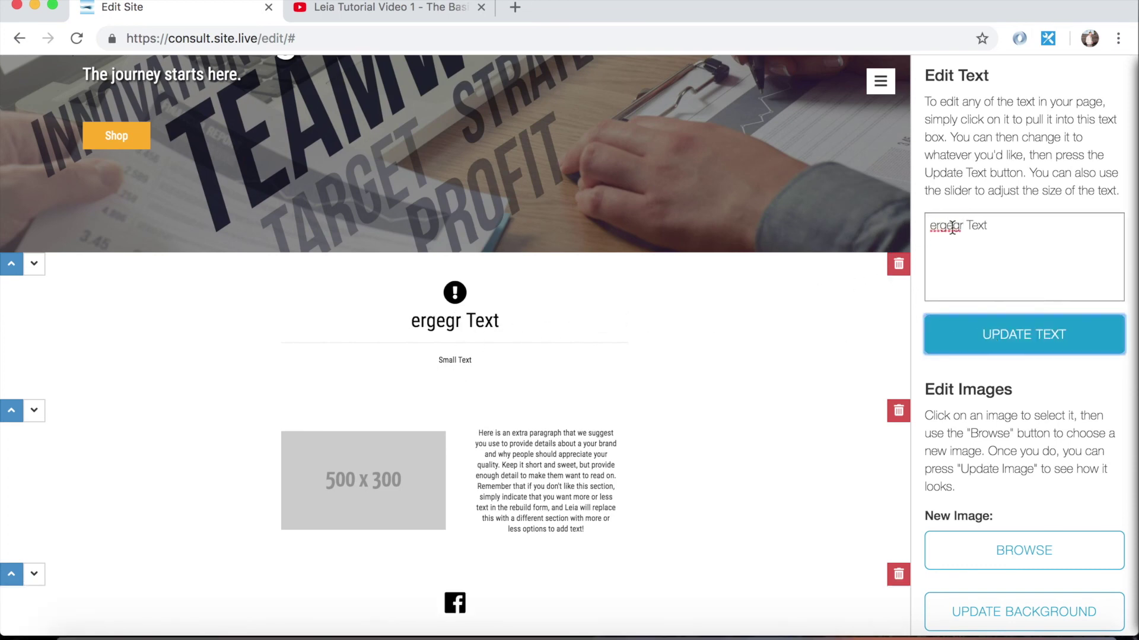
{"action": "scroll", "coordinate": [952, 227], "scroll_direction": "up", "scroll_amount": 4}
Insert a Standalone Icon section with default colours just above the About section
{"action": "scroll", "coordinate": [944, 231], "scroll_direction": "down", "scroll_amount": 9}
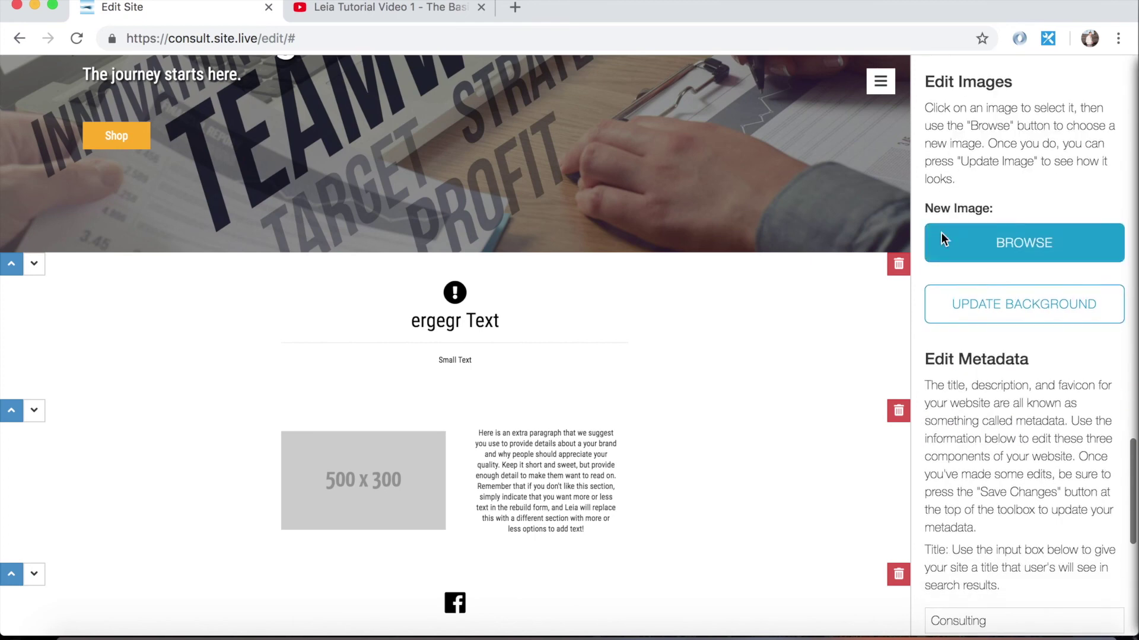
{"action": "scroll", "coordinate": [941, 233], "scroll_direction": "down", "scroll_amount": 10}
{"action": "scroll", "coordinate": [1001, 276], "scroll_direction": "up", "scroll_amount": 3}
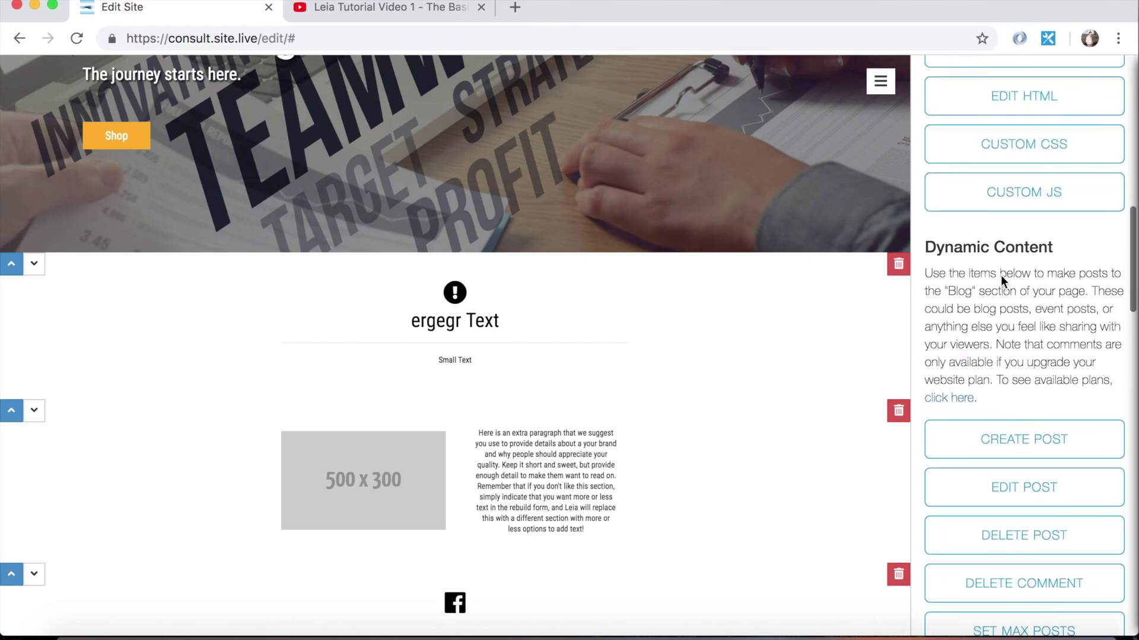
{"action": "scroll", "coordinate": [1001, 276], "scroll_direction": "up", "scroll_amount": 3}
{"action": "left_click", "coordinate": [1009, 200]}
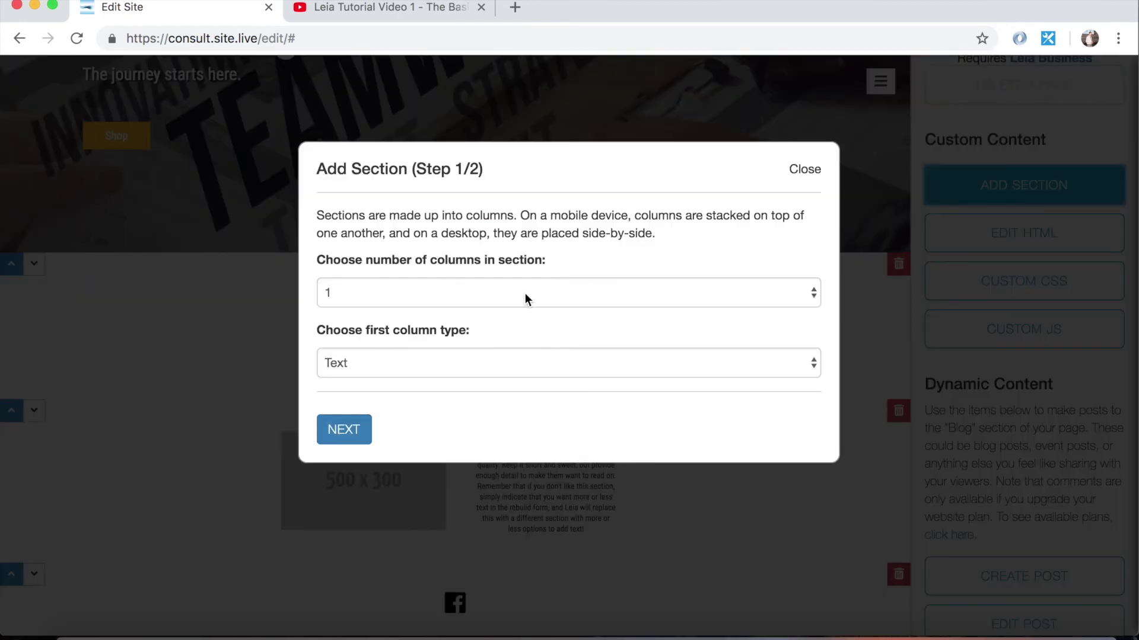
{"action": "left_click", "coordinate": [496, 360]}
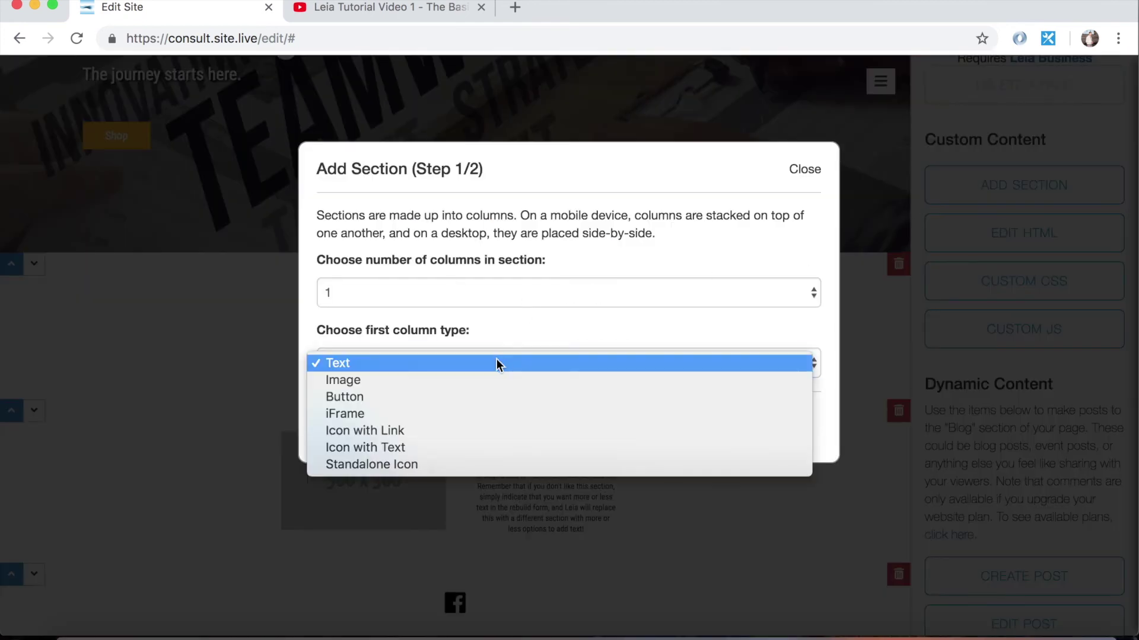
{"action": "left_click", "coordinate": [454, 464]}
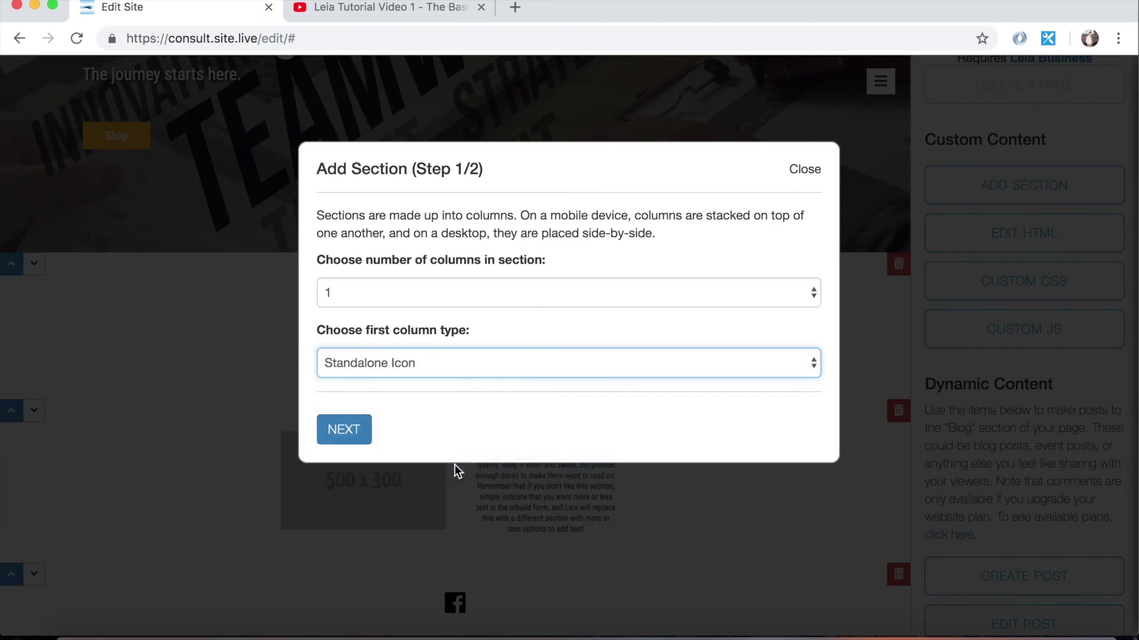
{"action": "left_click", "coordinate": [344, 431]}
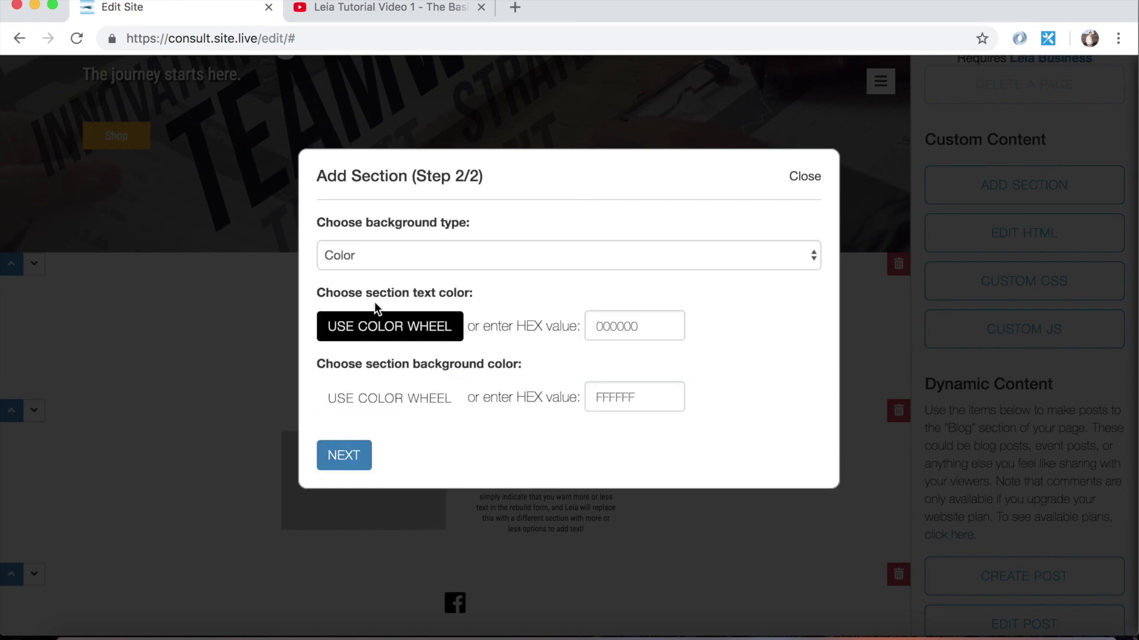
{"action": "left_click", "coordinate": [333, 460]}
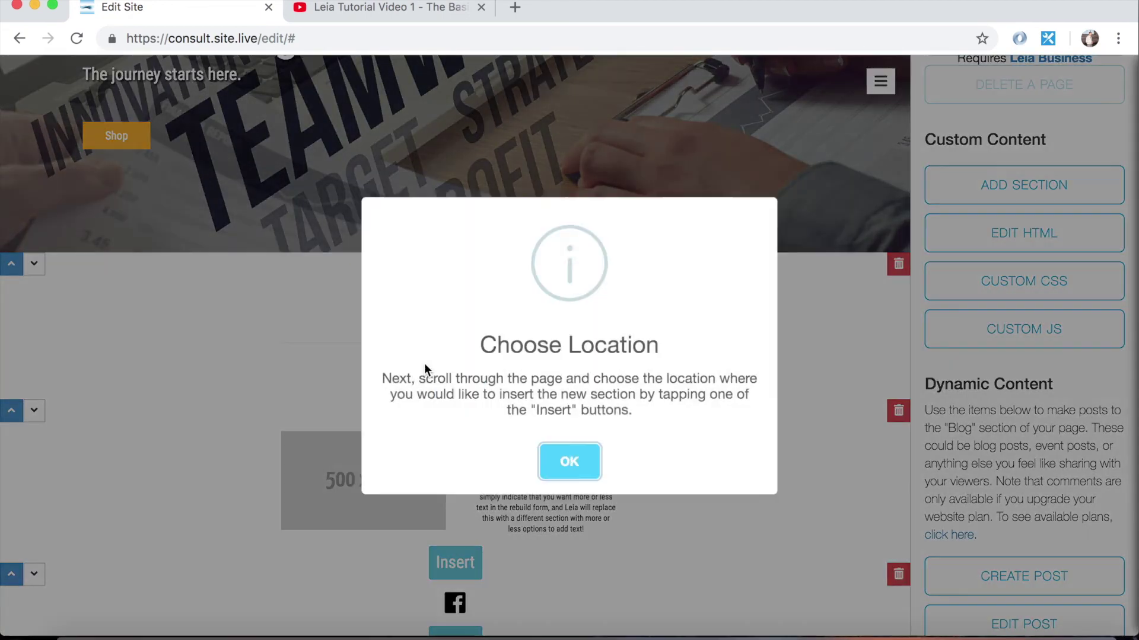
{"action": "left_click", "coordinate": [583, 464]}
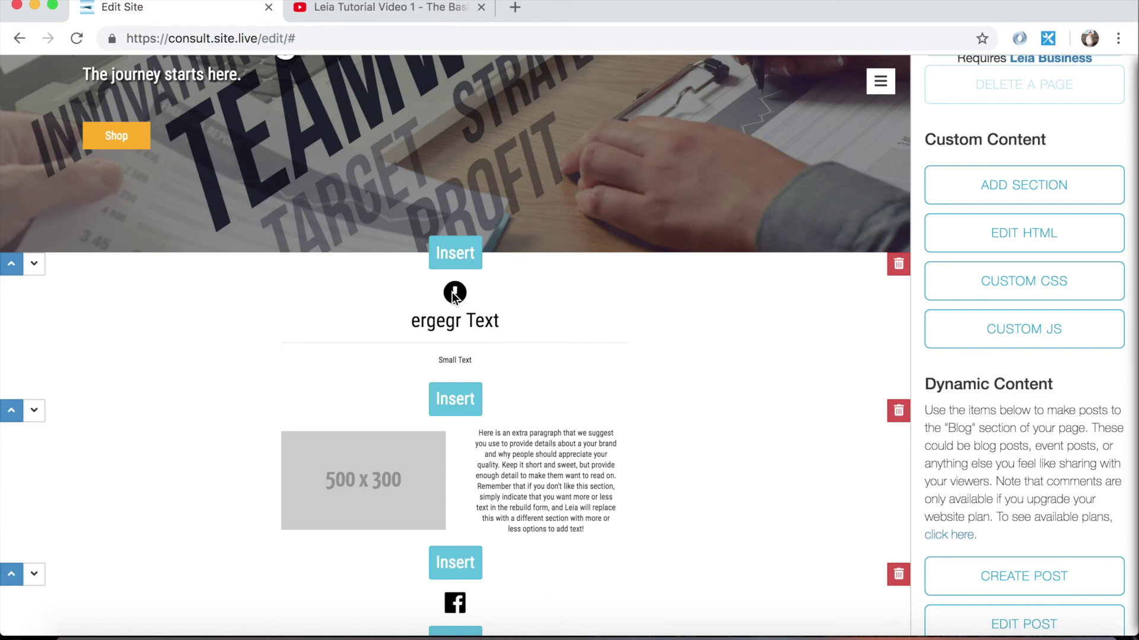
{"action": "scroll", "coordinate": [454, 296], "scroll_direction": "down", "scroll_amount": 3}
{"action": "left_click", "coordinate": [456, 524]}
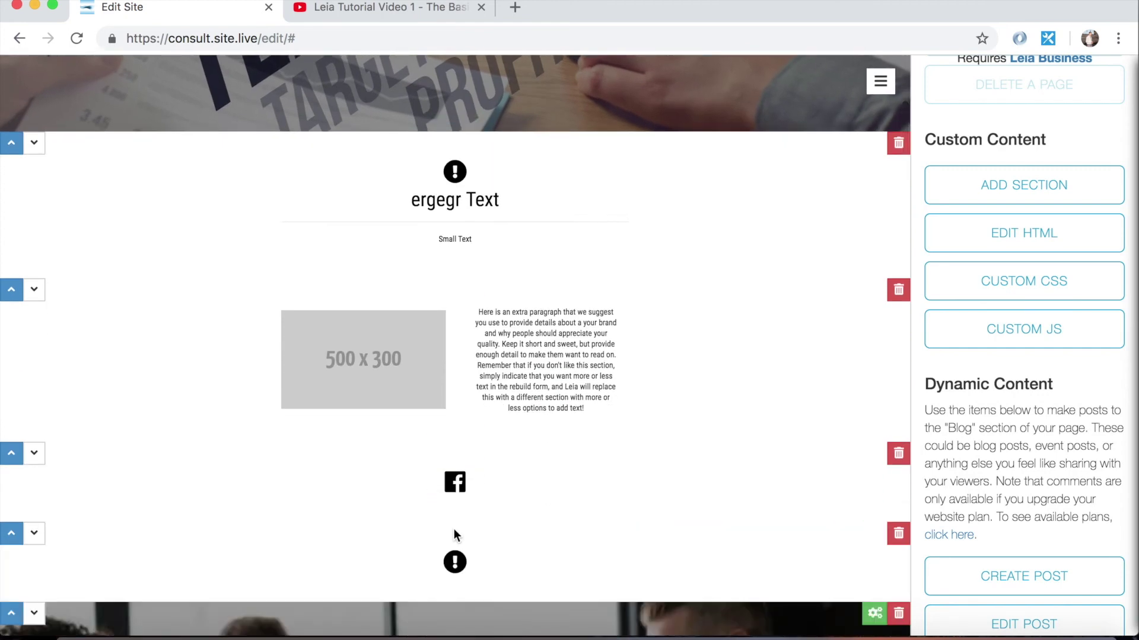
Replace the new section's exclamation icon with the swoosh symbol
{"action": "left_click", "coordinate": [455, 562]}
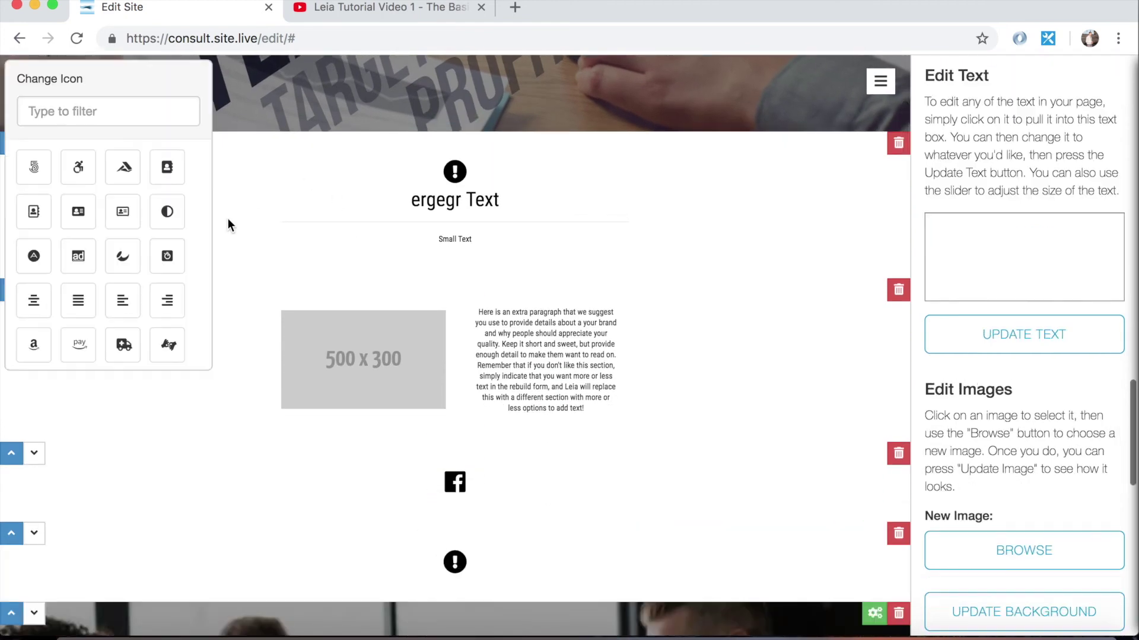
{"action": "left_click", "coordinate": [165, 169]}
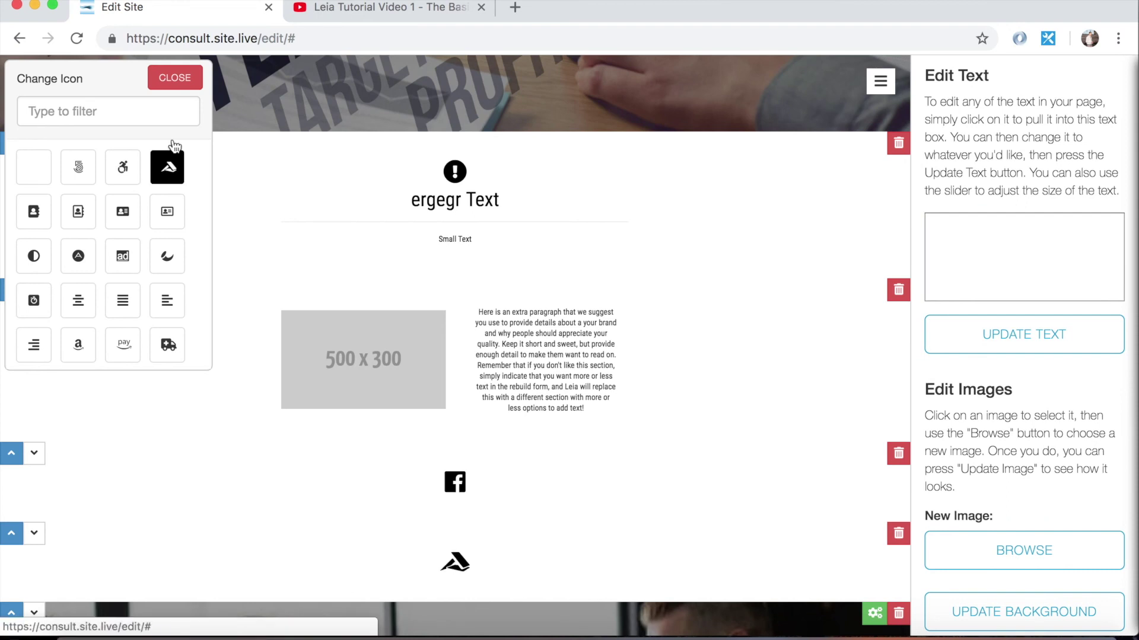
{"action": "left_click", "coordinate": [181, 82]}
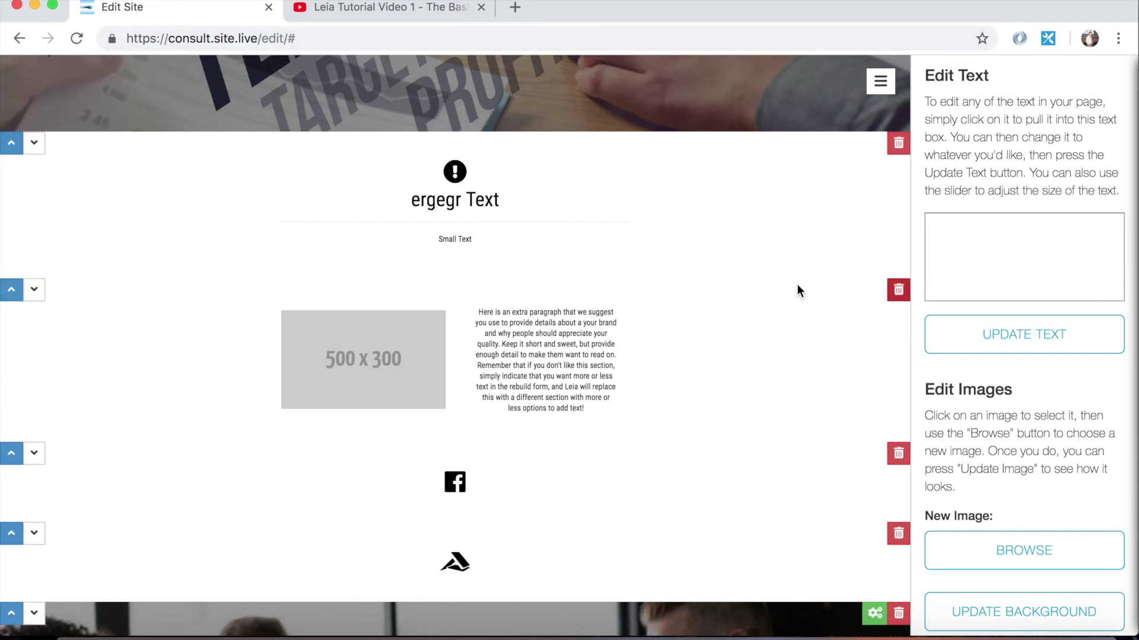
{"action": "scroll", "coordinate": [466, 297], "scroll_direction": "up", "scroll_amount": 3}
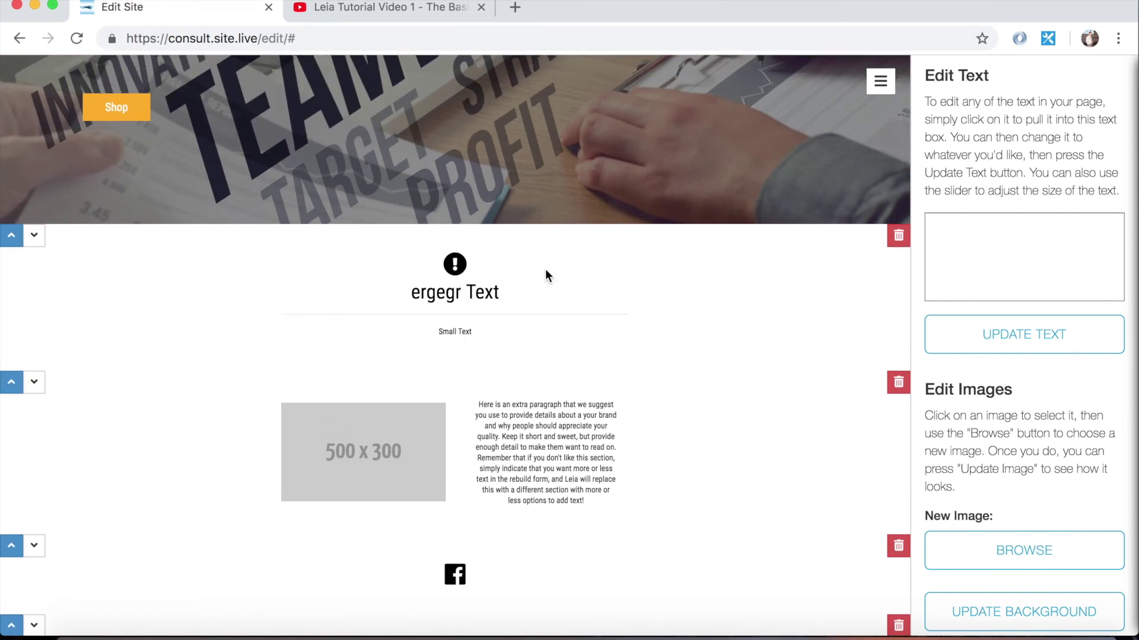
{"action": "scroll", "coordinate": [546, 272], "scroll_direction": "up", "scroll_amount": 4}
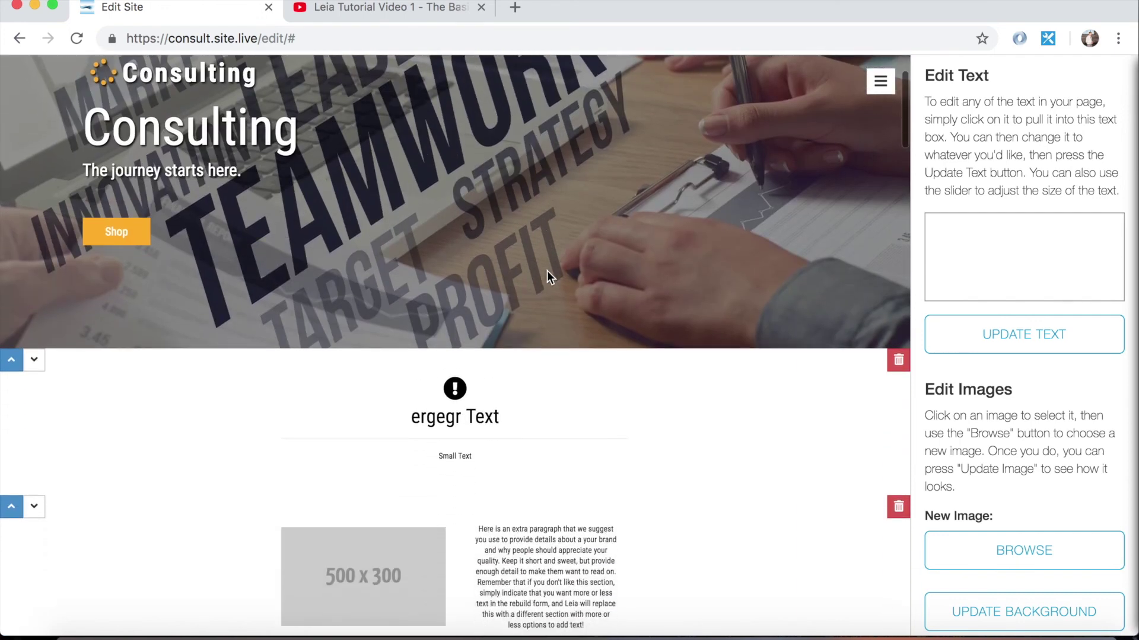
{"action": "scroll", "coordinate": [547, 276], "scroll_direction": "down", "scroll_amount": 2}
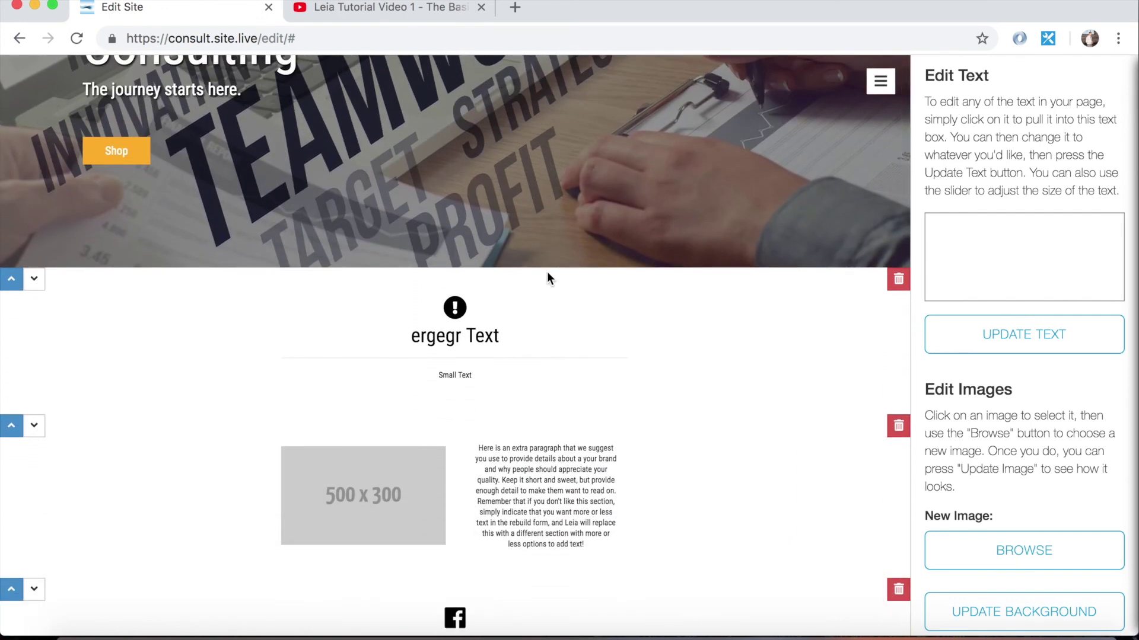
{"action": "scroll", "coordinate": [547, 276], "scroll_direction": "down", "scroll_amount": 20}
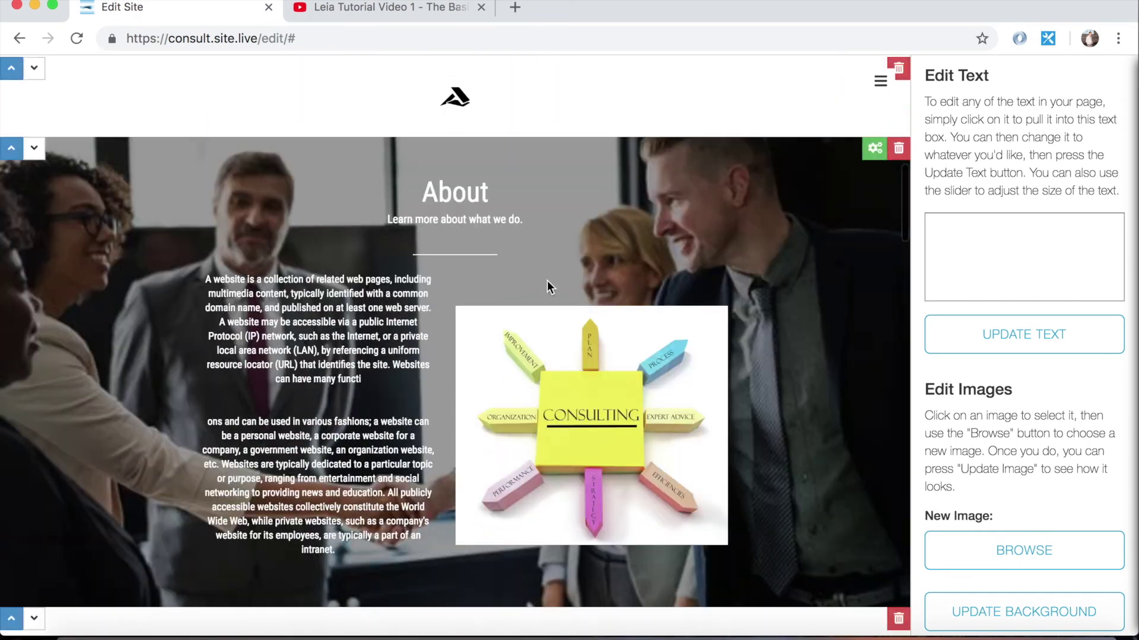
{"action": "scroll", "coordinate": [546, 281], "scroll_direction": "down", "scroll_amount": 15}
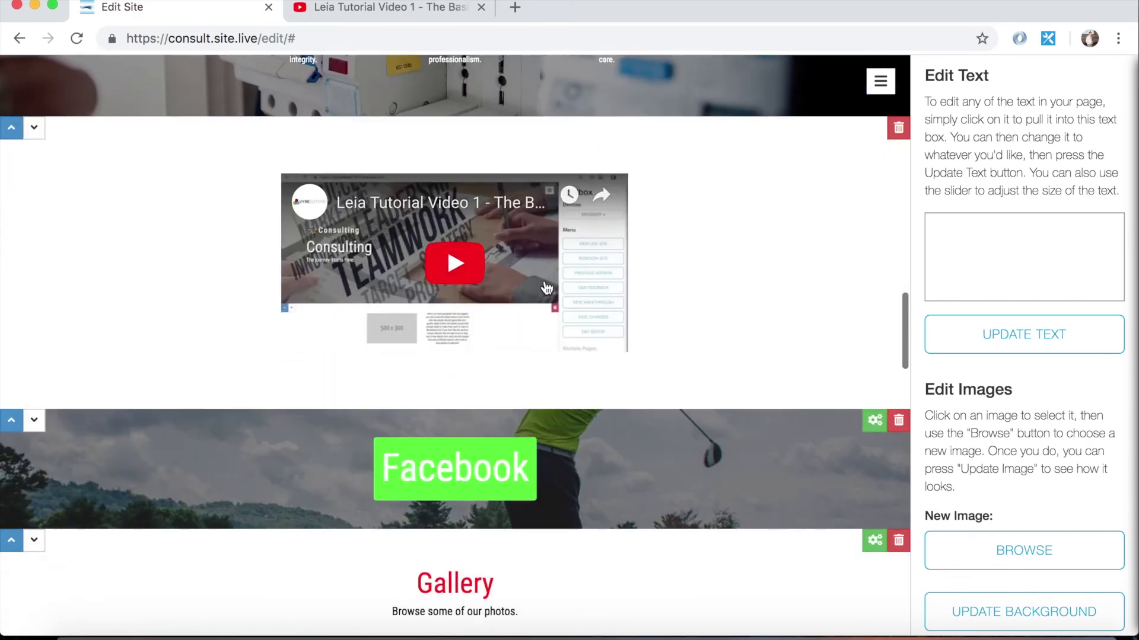
{"action": "scroll", "coordinate": [546, 289], "scroll_direction": "up", "scroll_amount": 1}
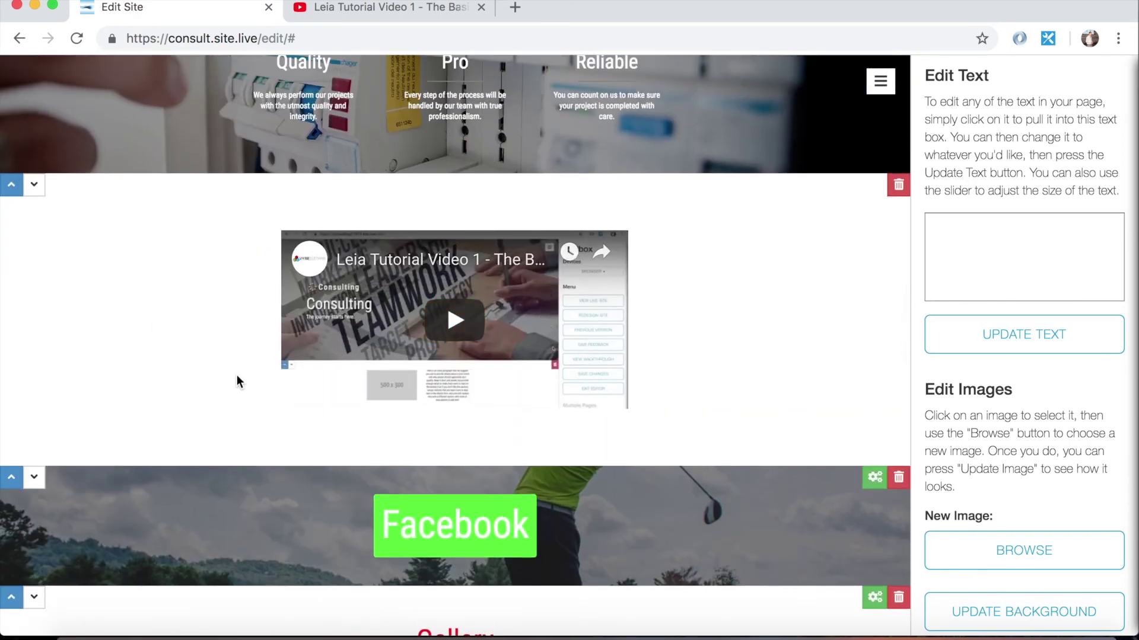